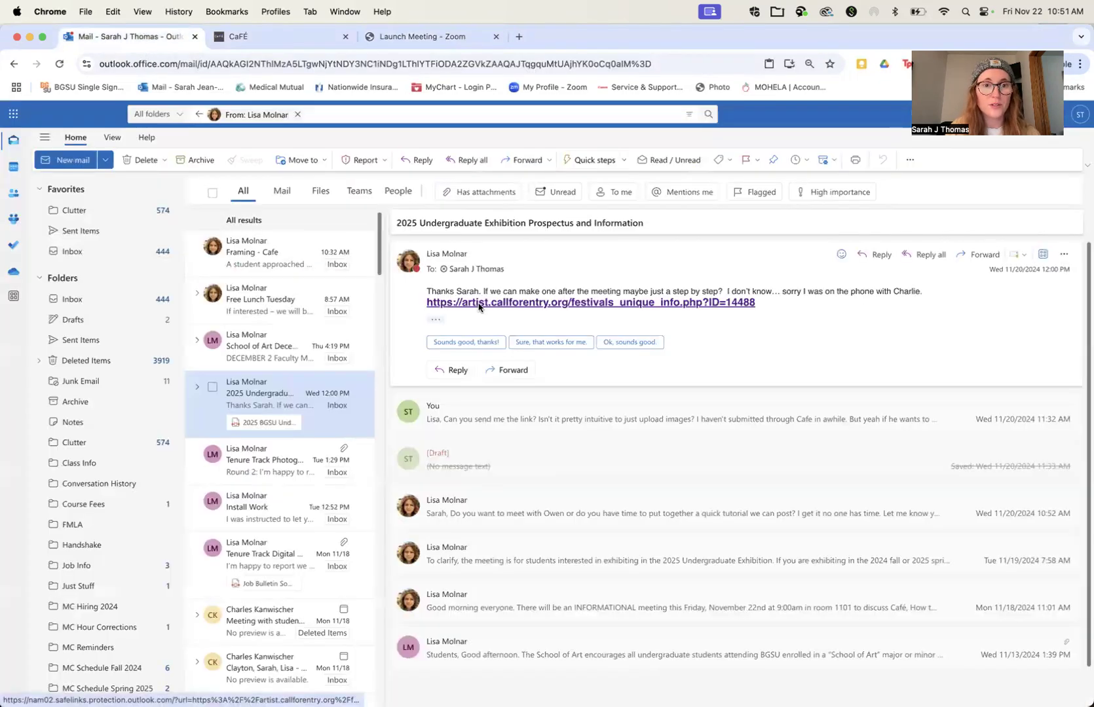
Step: Switch to the CaFÉ call page and log in to the artist account, passing the robot check
left_click(274, 37)
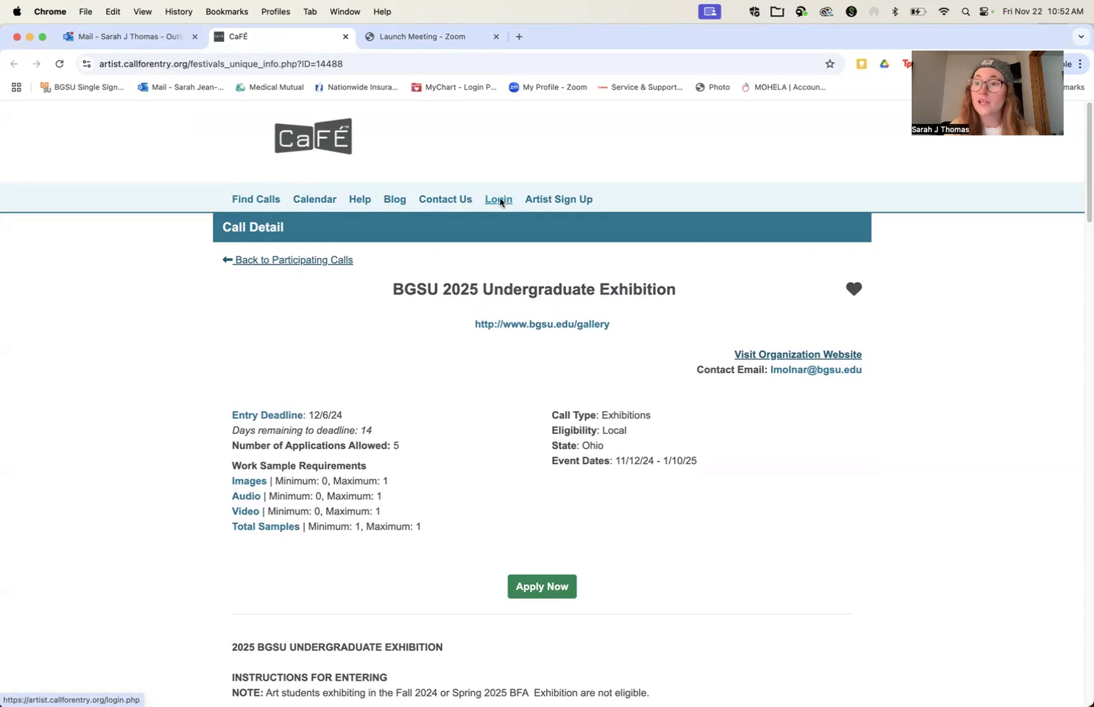
left_click(500, 202)
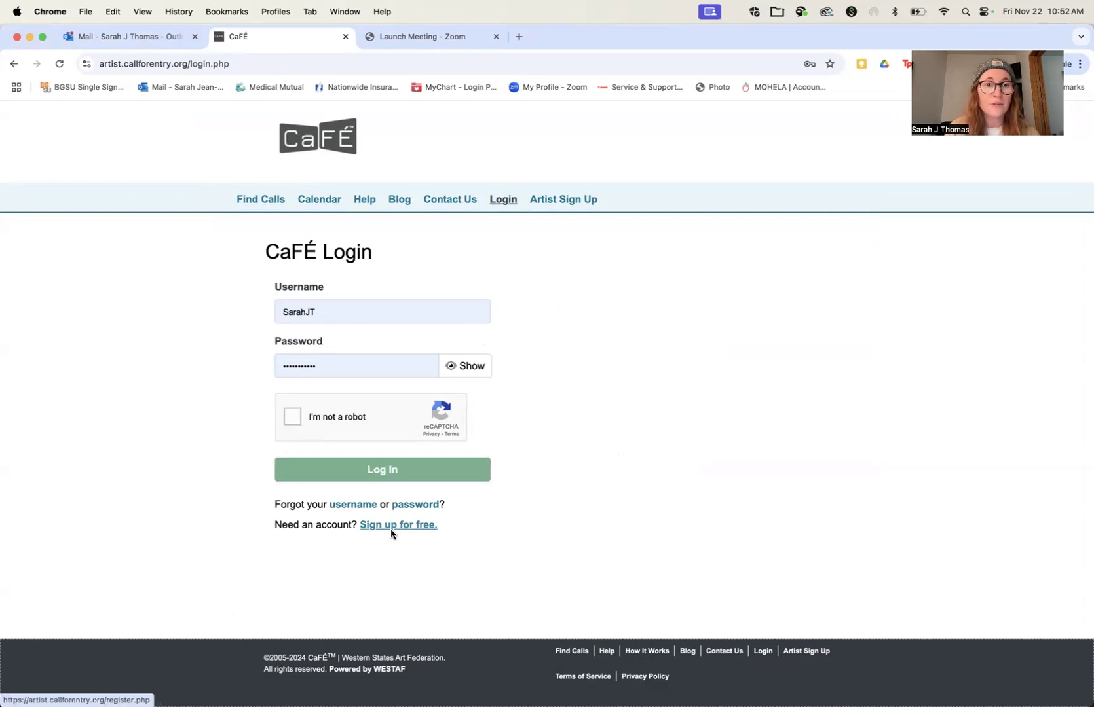
left_click(292, 418)
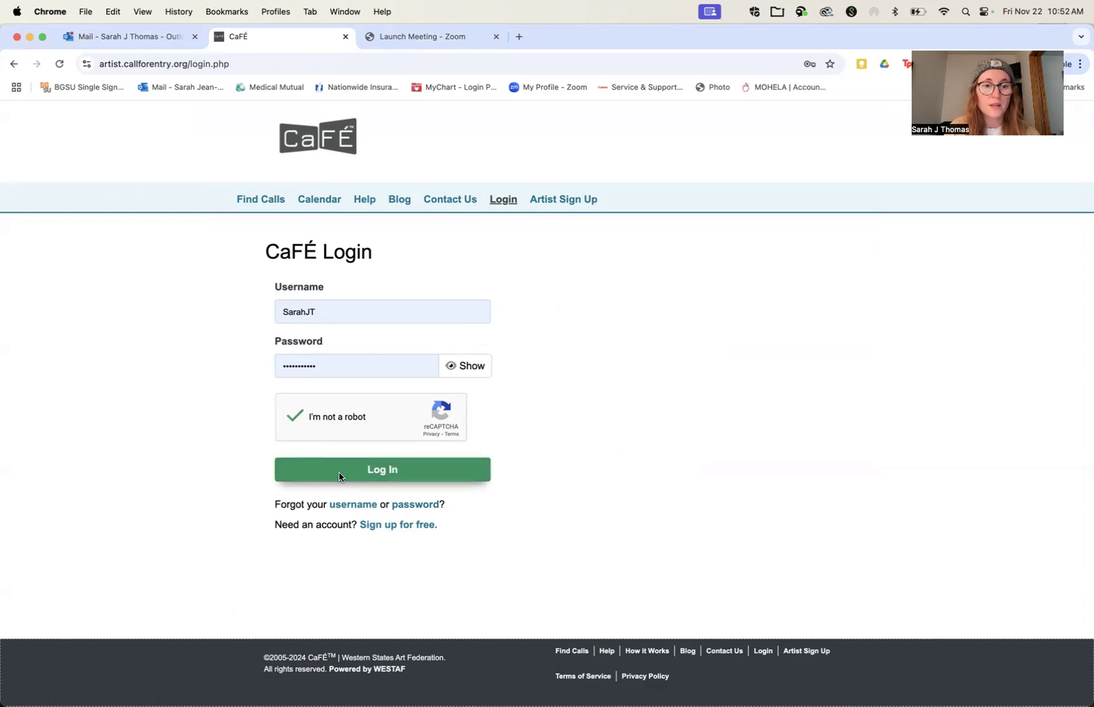
left_click(338, 472)
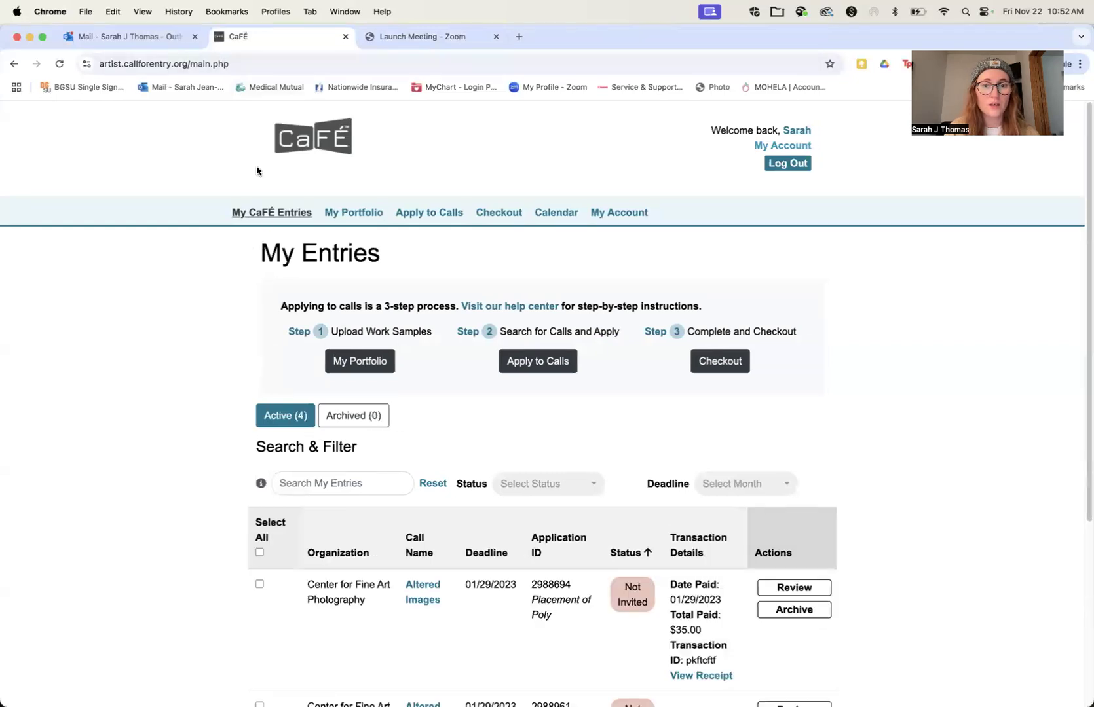
Step: Look through the list of active entries and open the portfolio of stored work samples
scroll(265, 223, "down", 5)
scroll(264, 222, "up", 5)
scroll(311, 291, "down", 6)
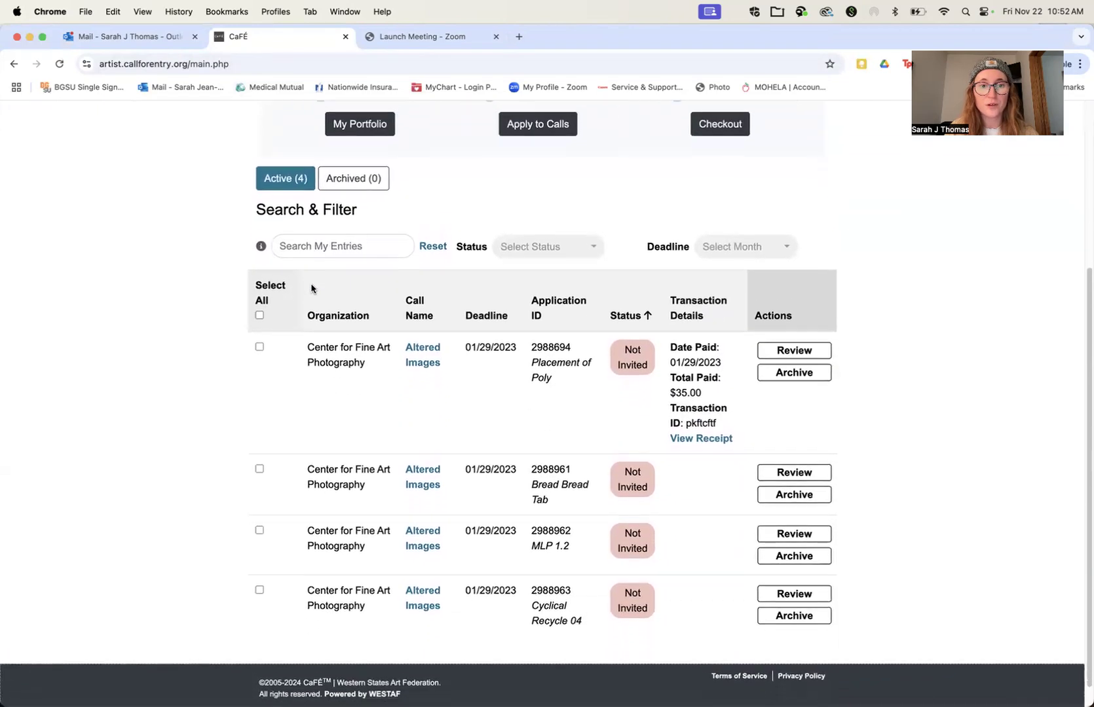
scroll(311, 288, "up", 6)
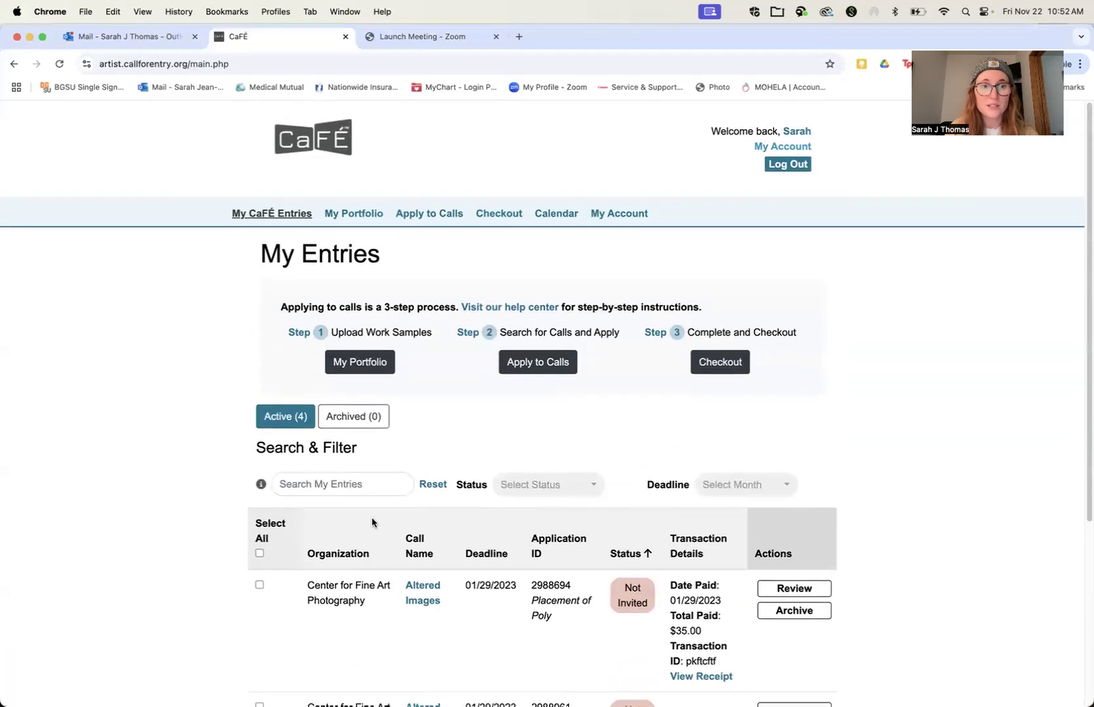
left_click(350, 216)
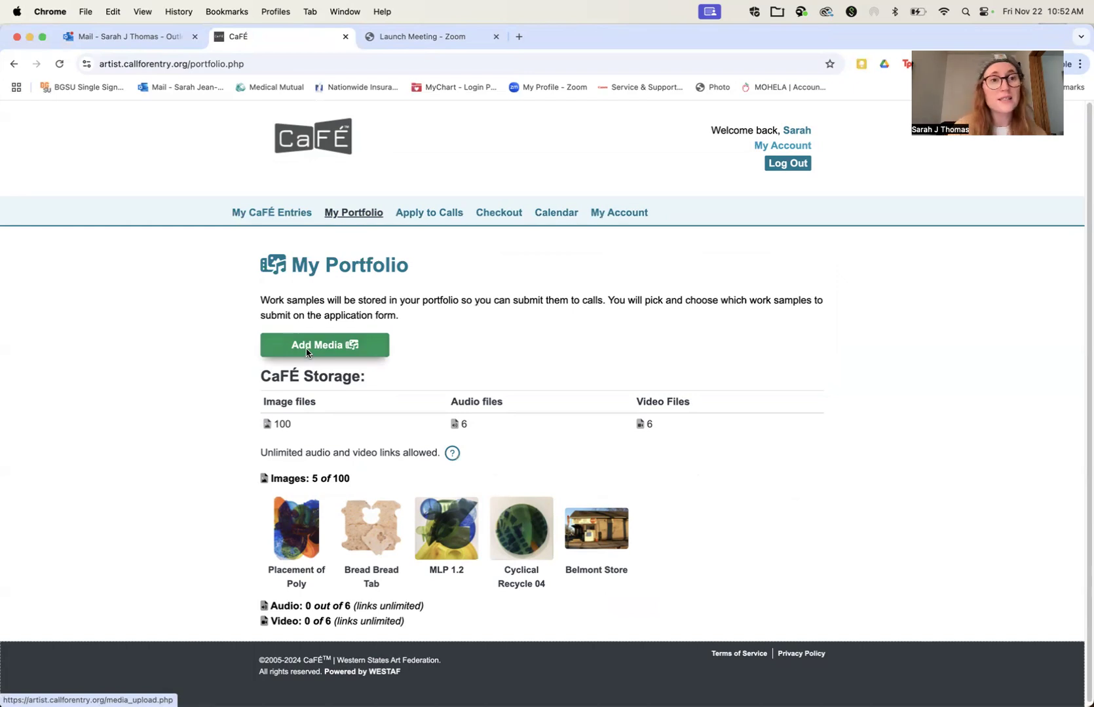
Step: Open the CaFÉ artist help on uploading media and examine the acceptable file formats for images and audio
left_click(320, 141)
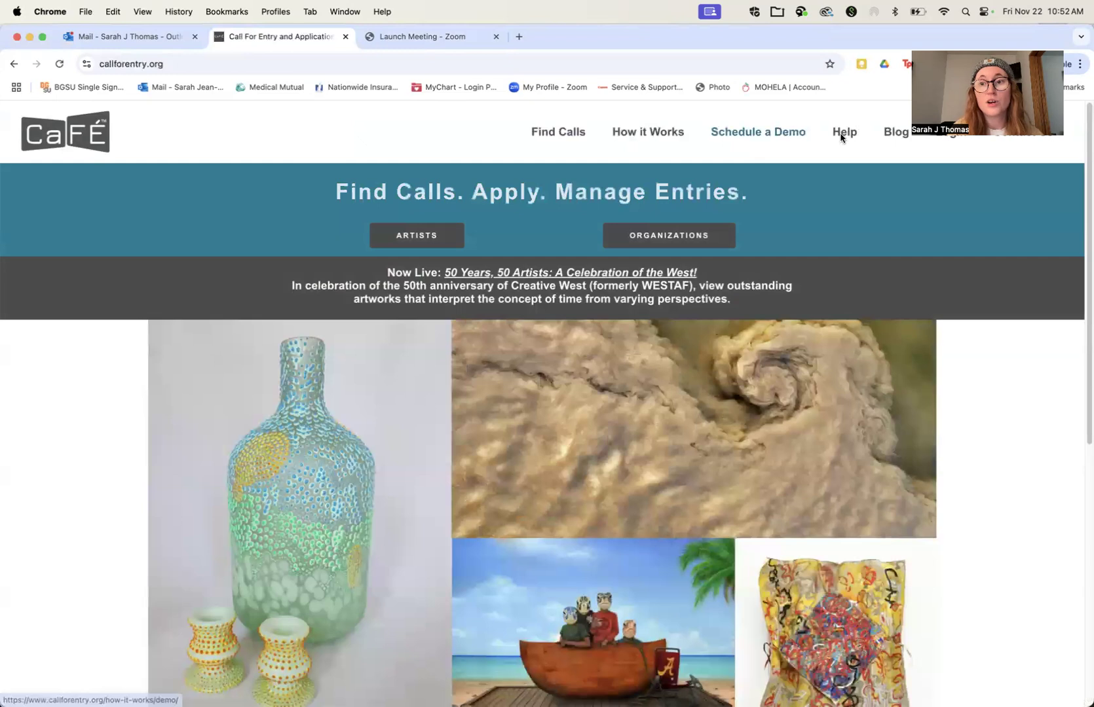
left_click(841, 134)
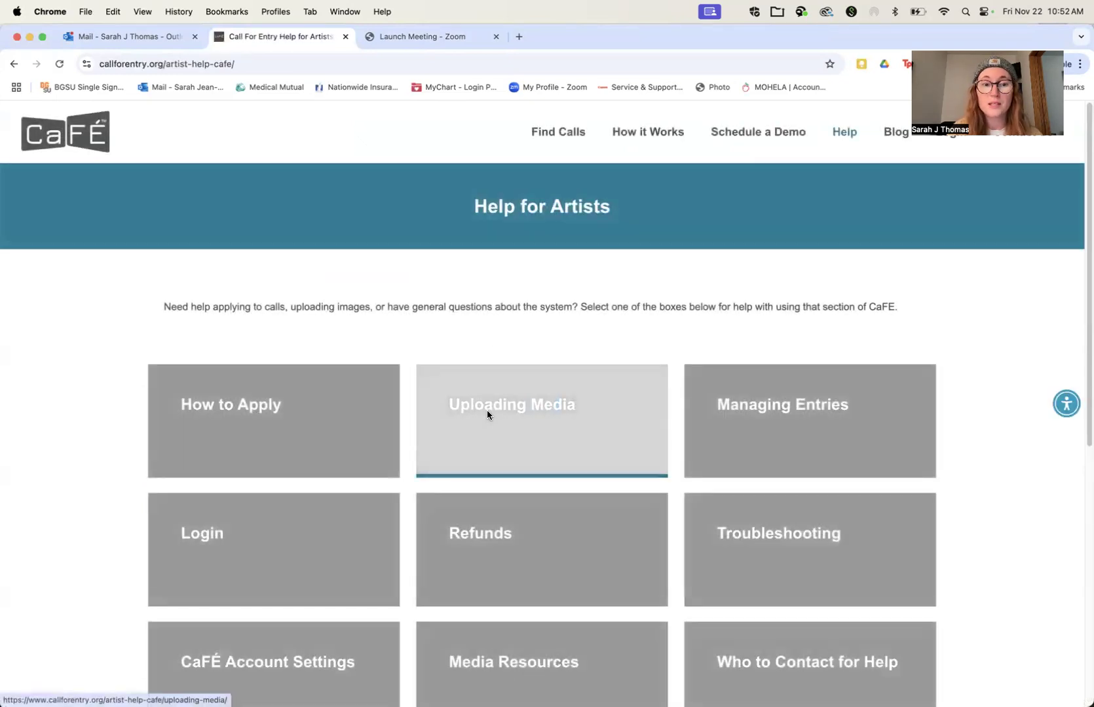
left_click(486, 413)
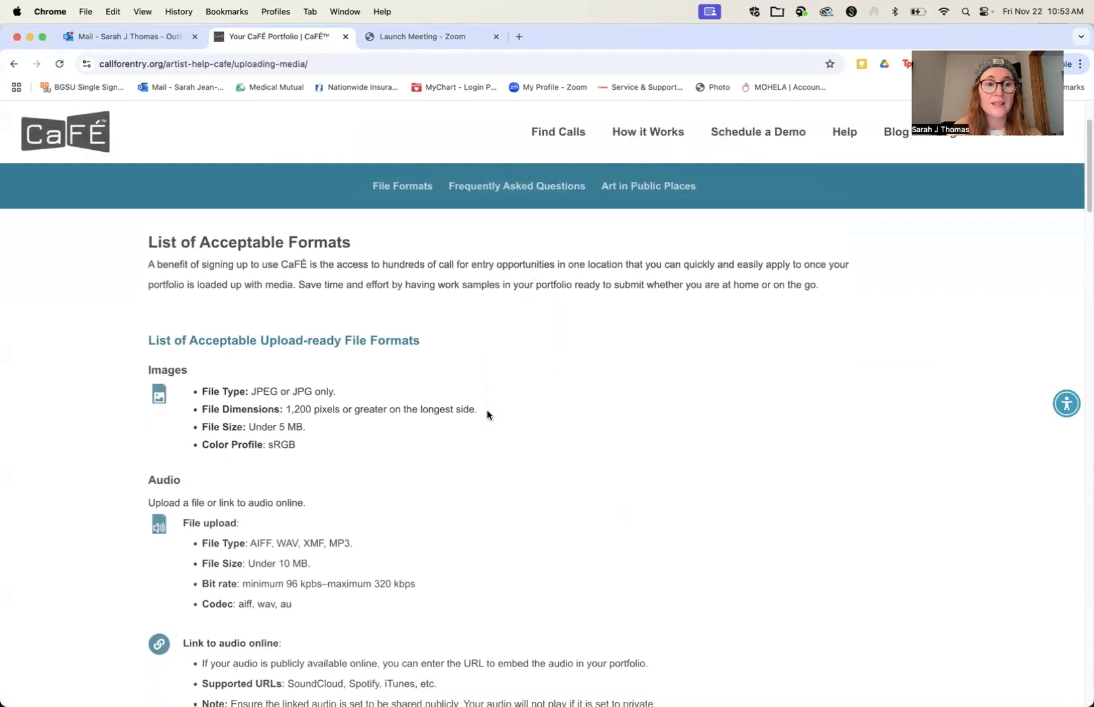
scroll(487, 415, "down", 1)
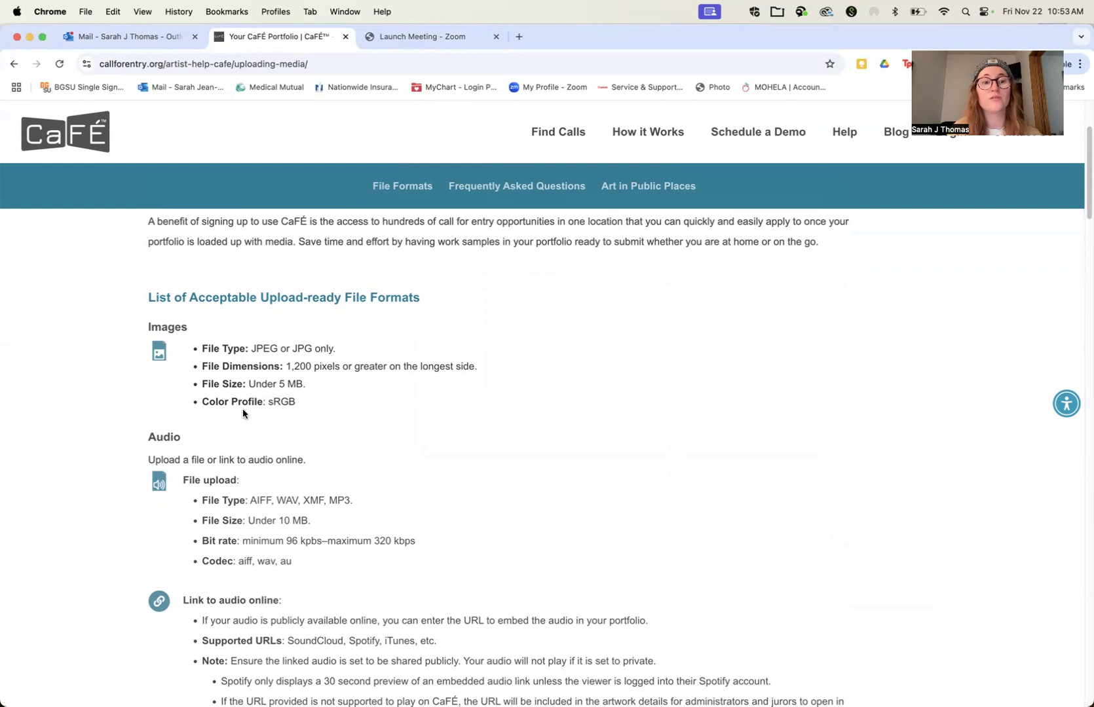
scroll(242, 410, "down", 3)
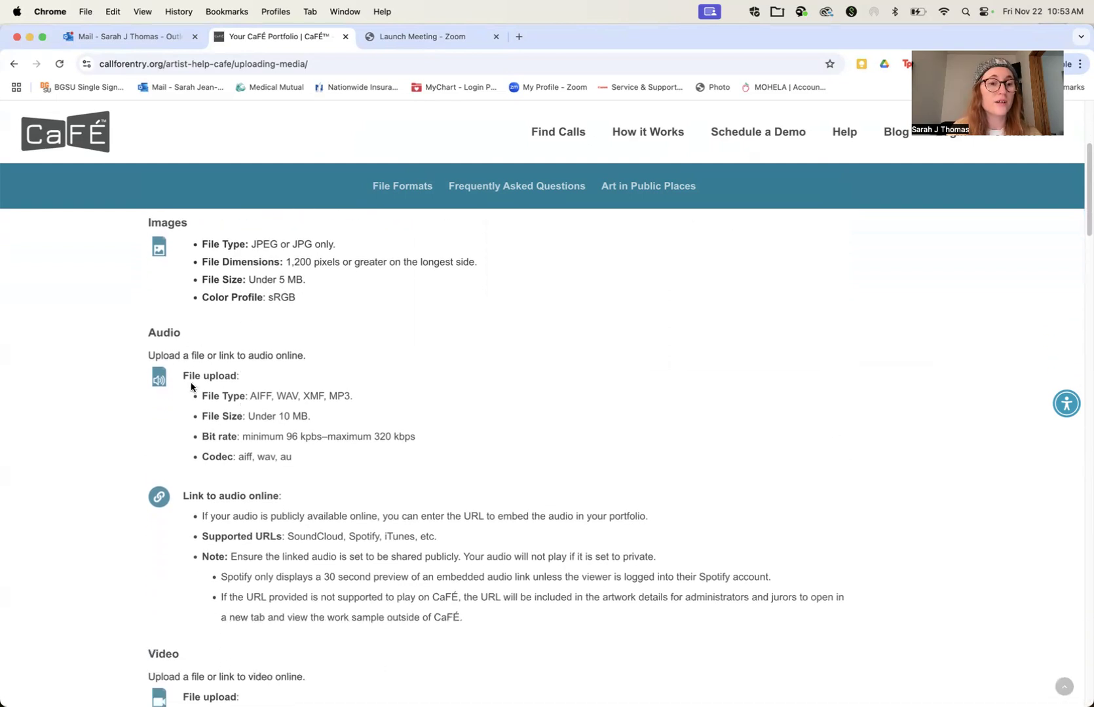
scroll(192, 387, "down", 10)
scroll(193, 396, "up", 10)
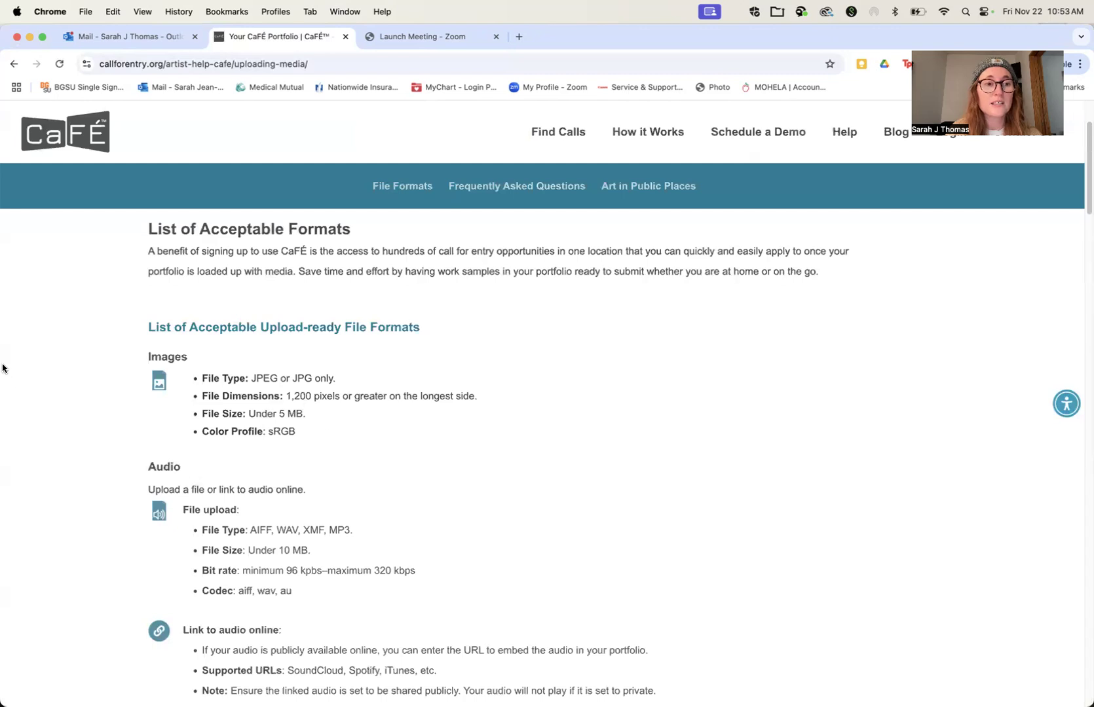
Step: Narrow the browser window to uncover the desktop and open BelmontStore.jpg in Adobe Photoshop 2024
left_click_drag(3, 369, 281, 369)
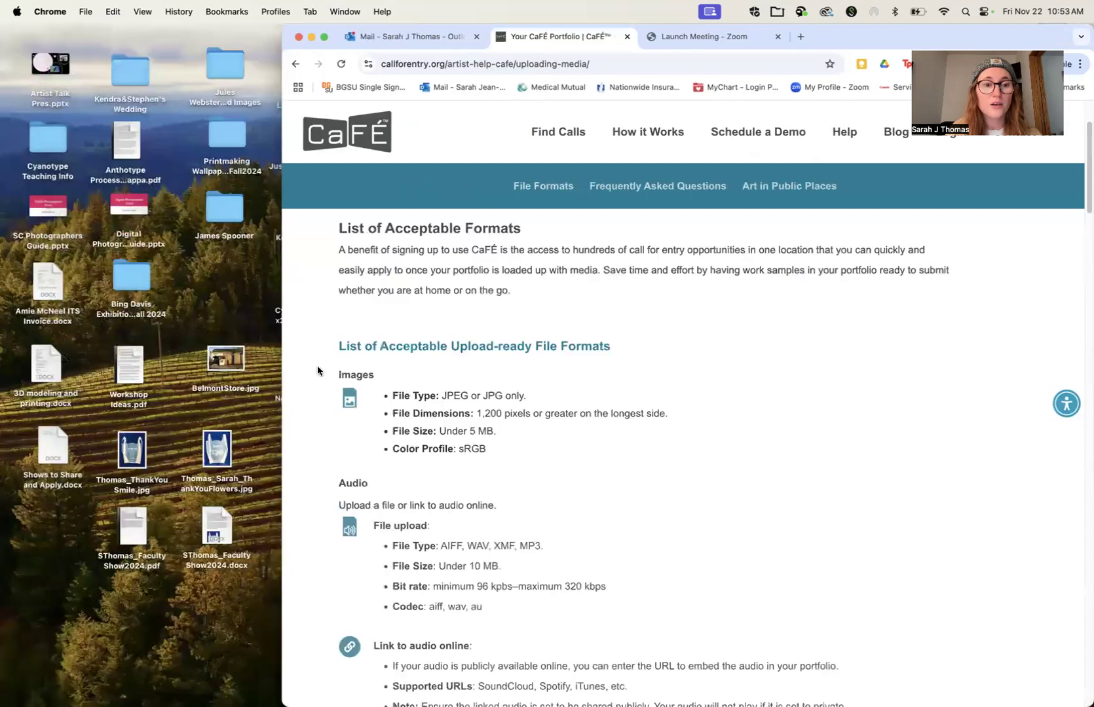
right_click(221, 360)
mouse_move(261, 378)
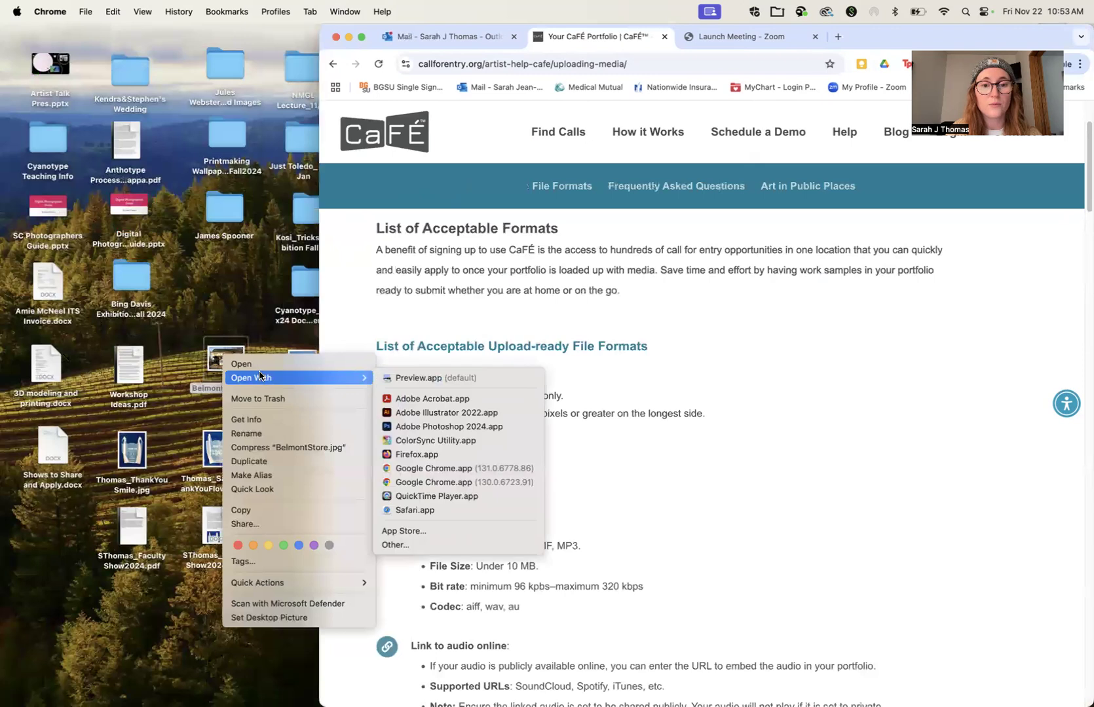
left_click(447, 427)
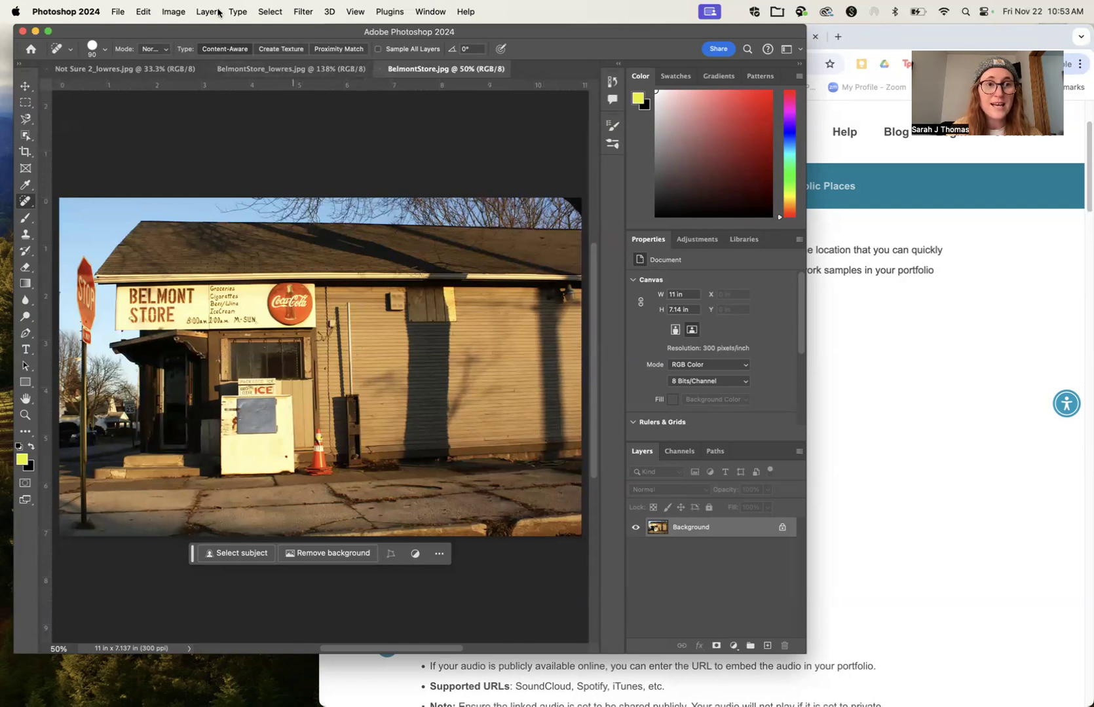
Step: Open the Image Size settings and arrange them beside the browser window showing the CaFÉ image requirements
left_click(173, 11)
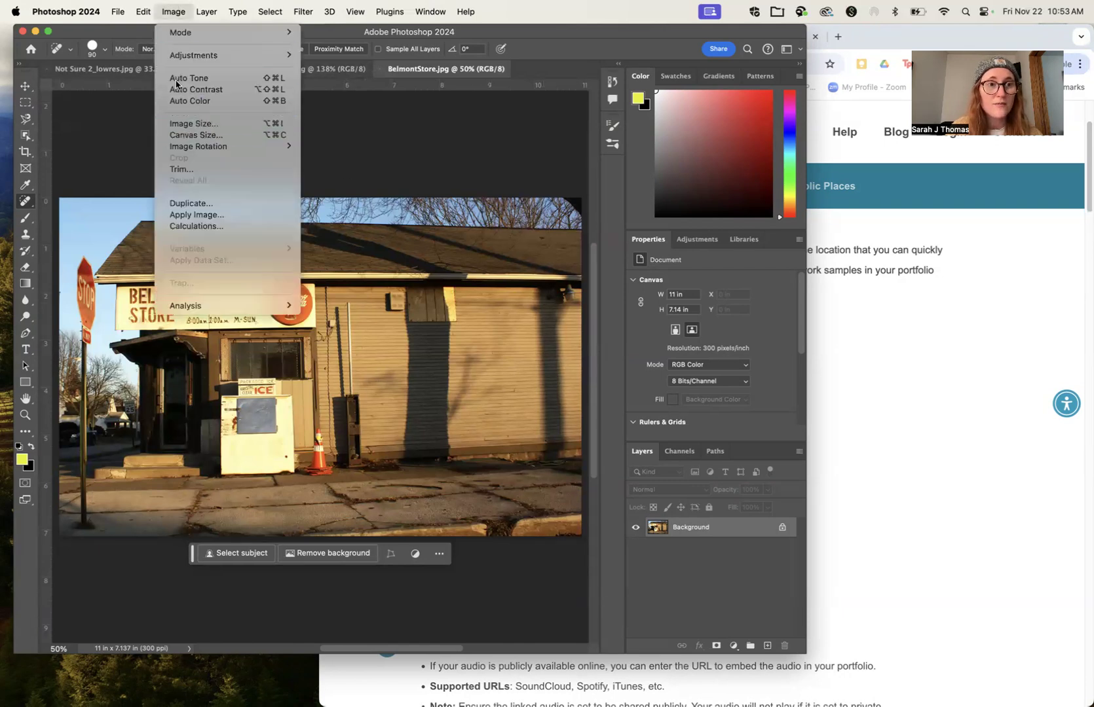
left_click(177, 123)
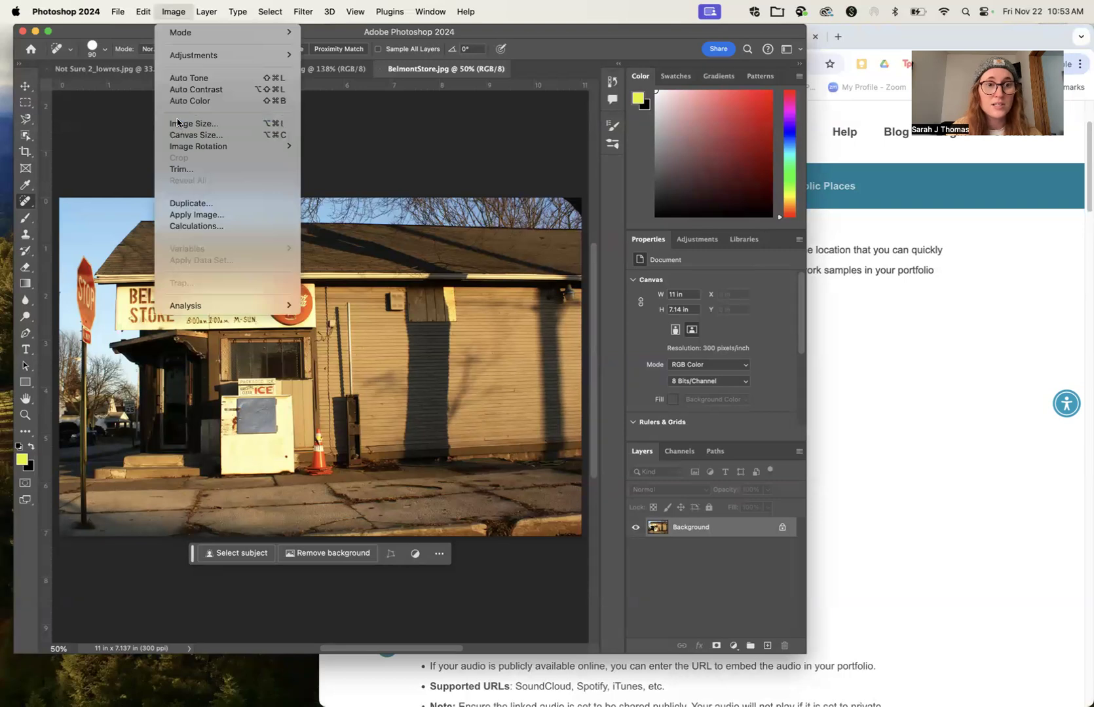
left_click_drag(603, 259, 469, 241)
left_click(840, 334)
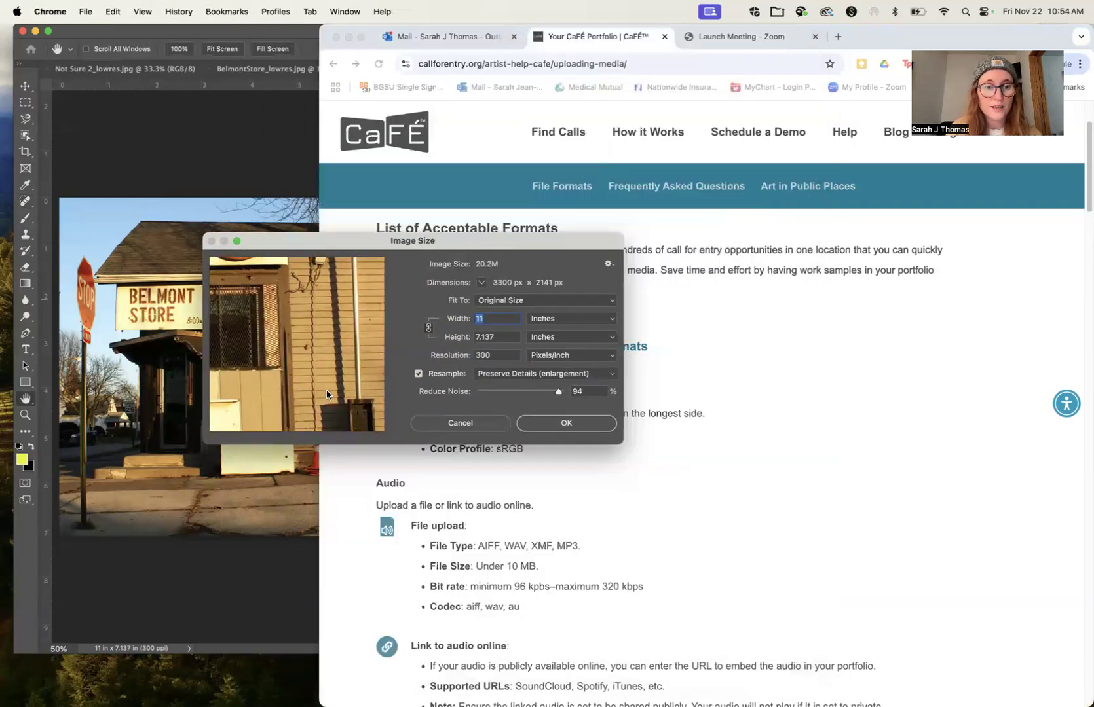
left_click_drag(320, 386, 627, 369)
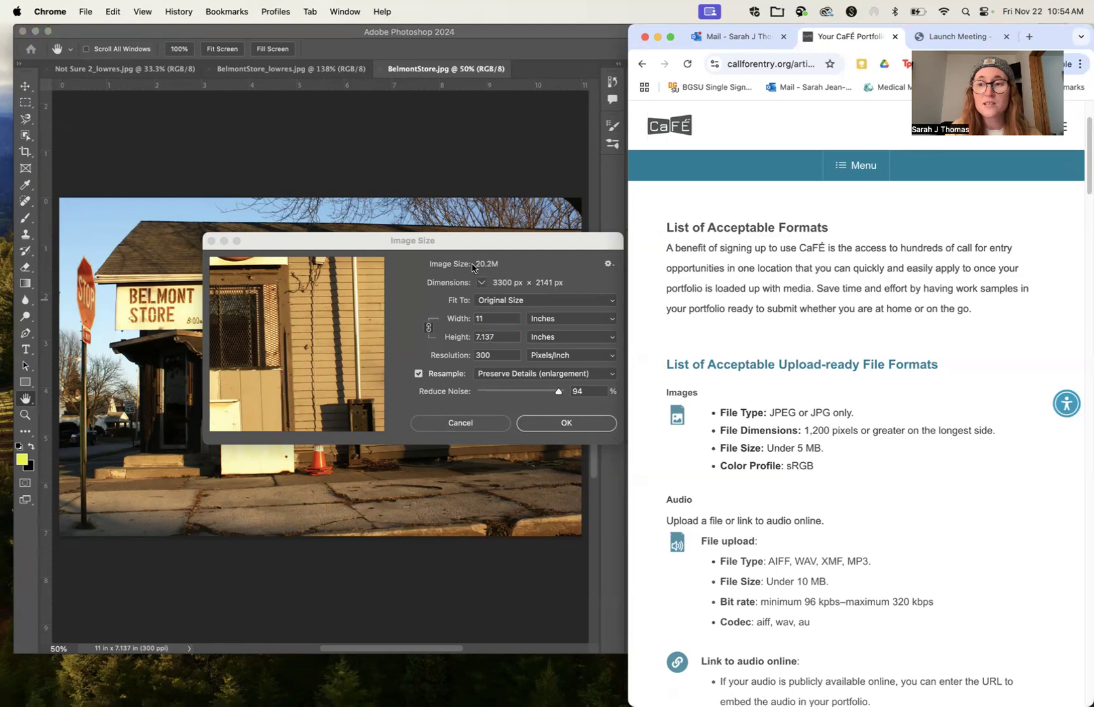
Step: Resize the image to 100 pixels/inch and 15 inches wide, checking the CaFÉ requirements, and fit it to the view
left_click(484, 336)
left_click_drag(491, 356, 450, 359)
type("100")
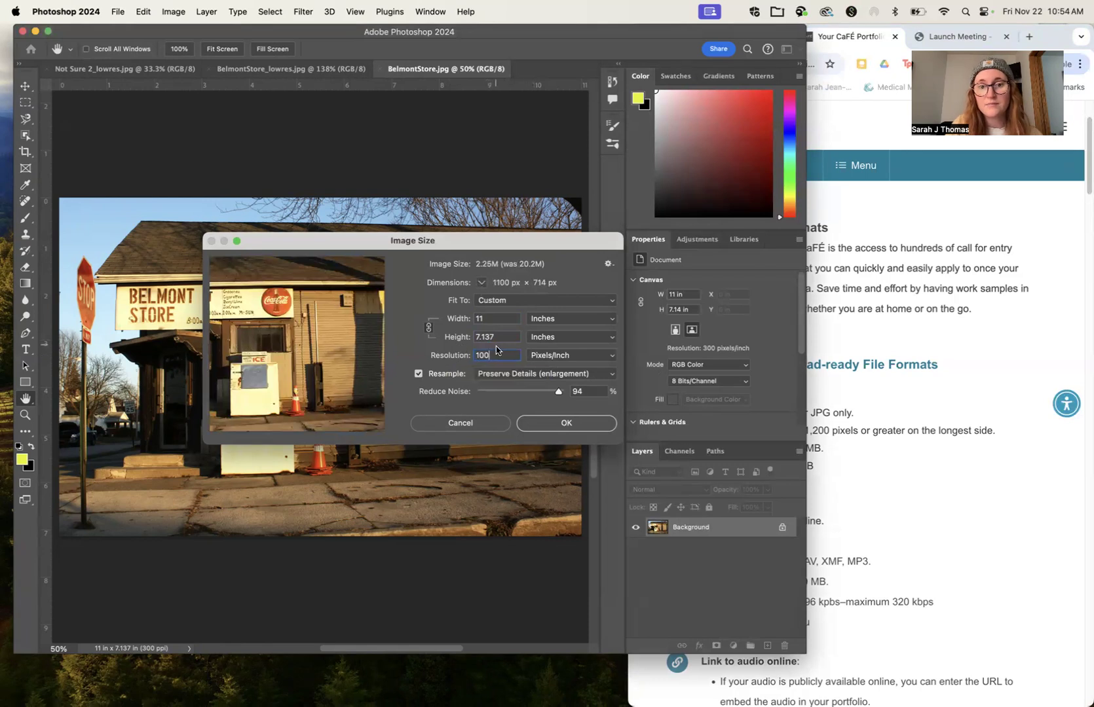
left_click_drag(490, 320, 457, 322)
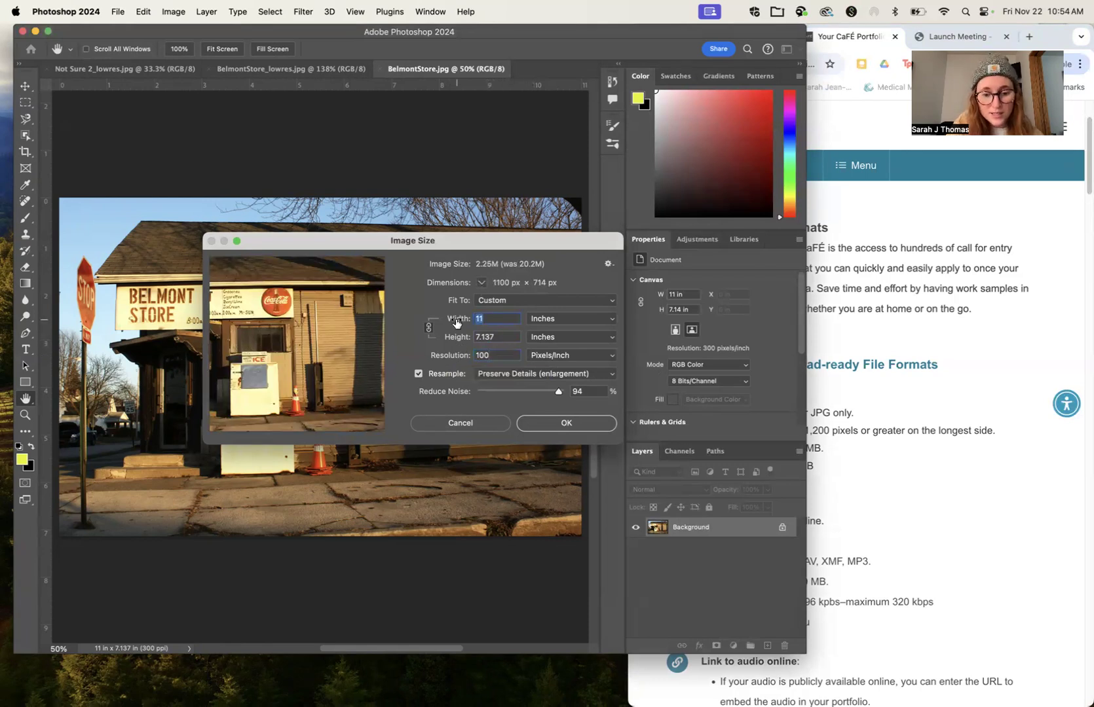
type("15")
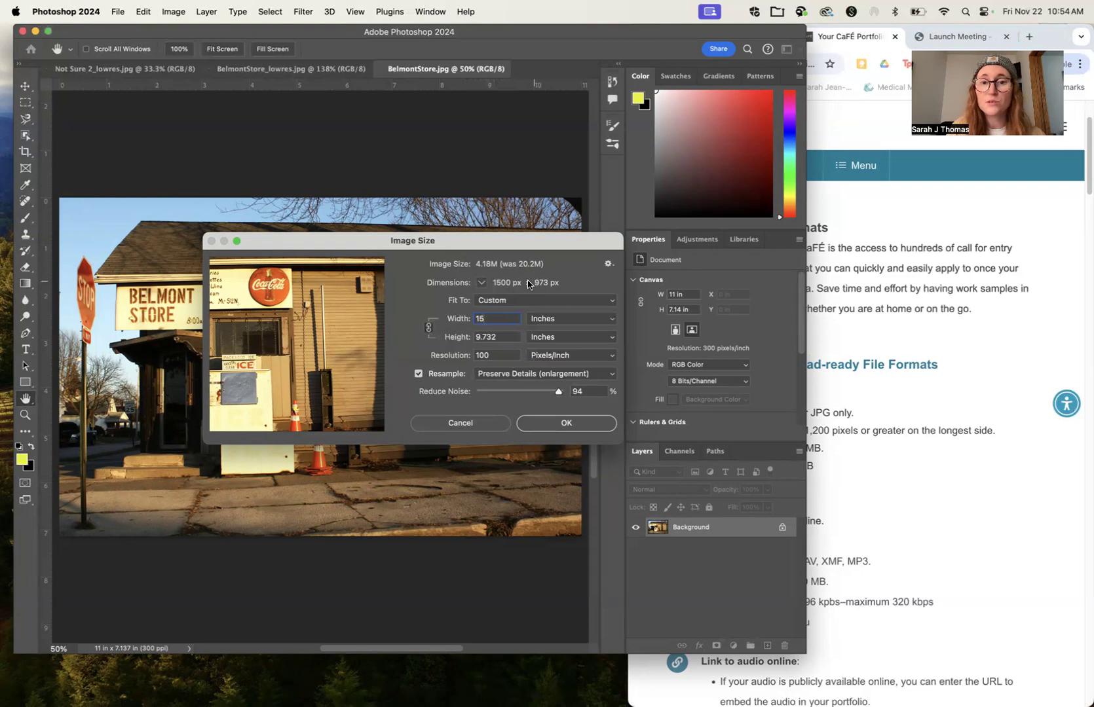
left_click(895, 390)
left_click(794, 426)
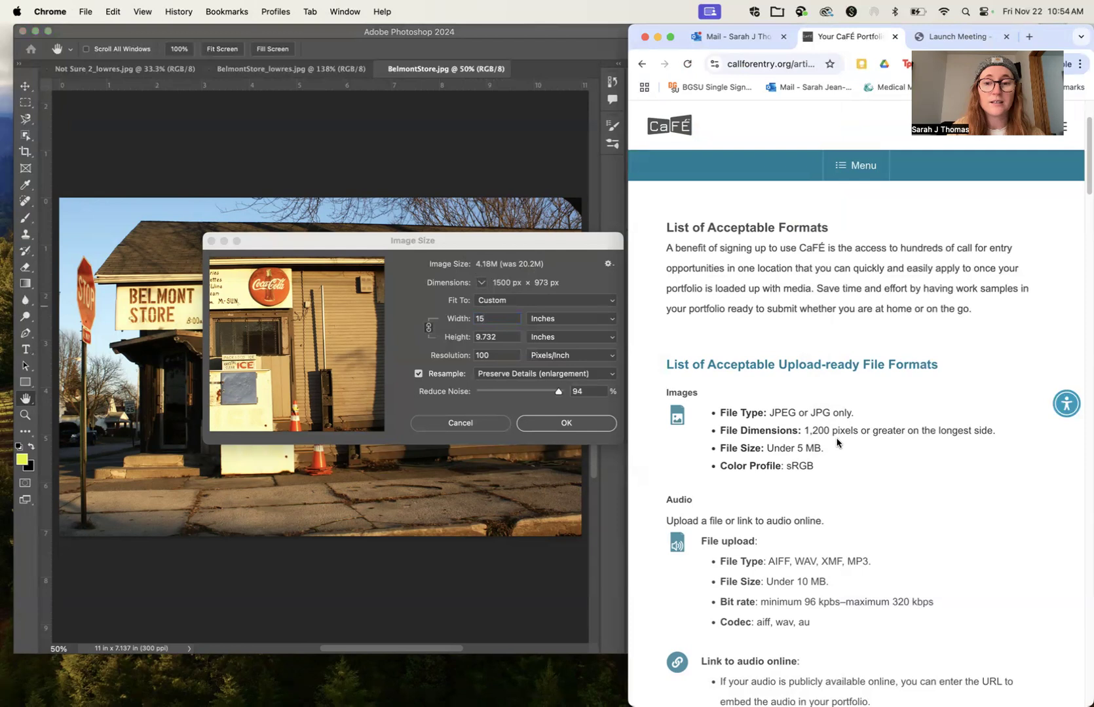
left_click(506, 410)
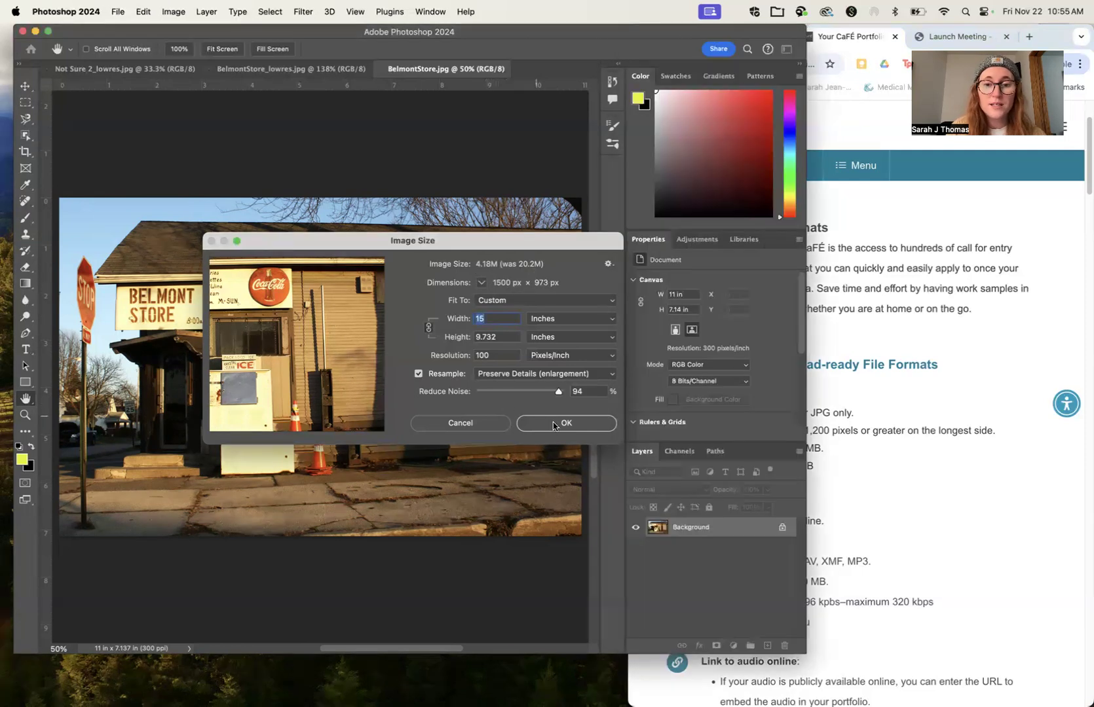
left_click(558, 424)
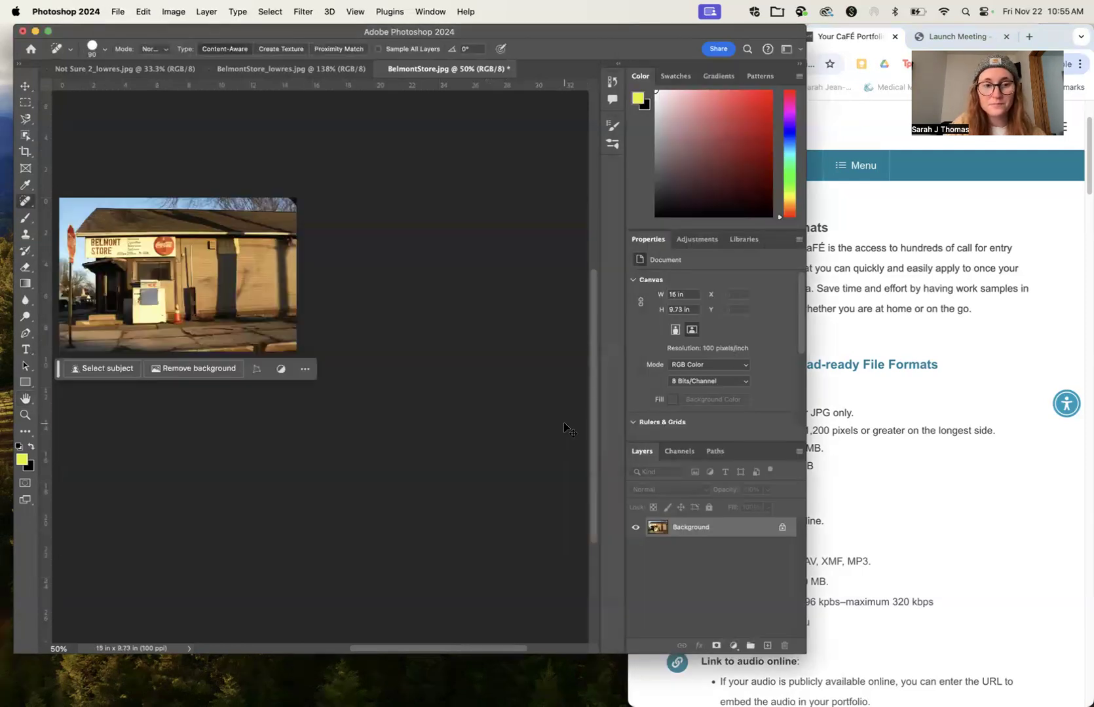
key("super+0")
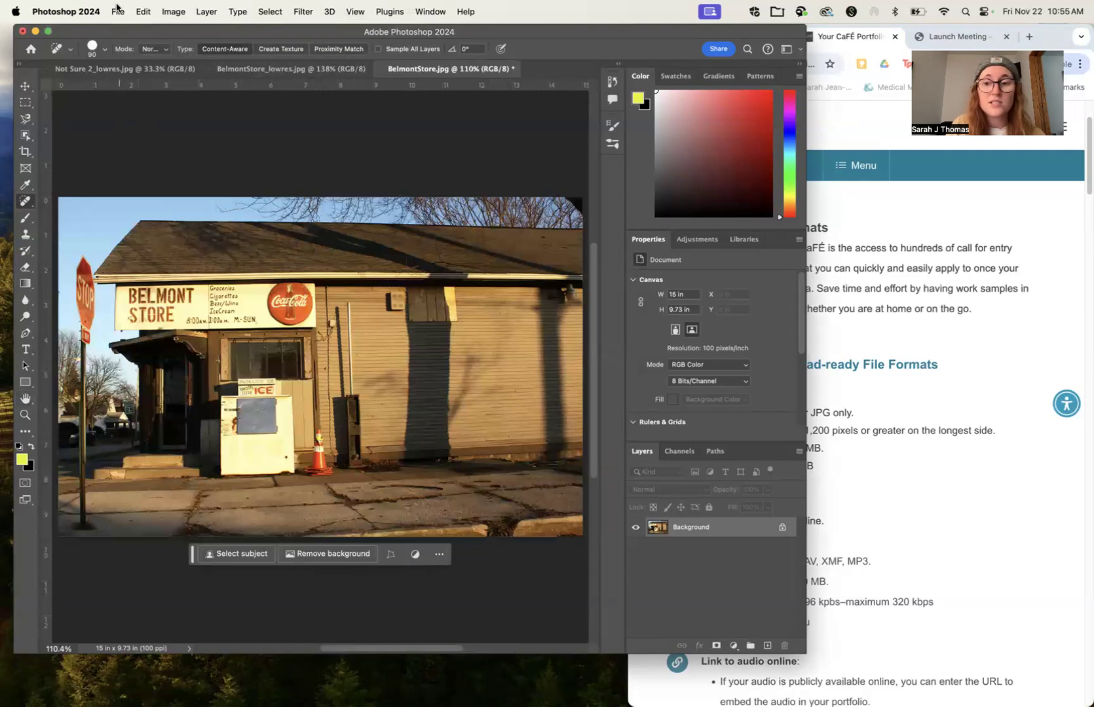
left_click(860, 328)
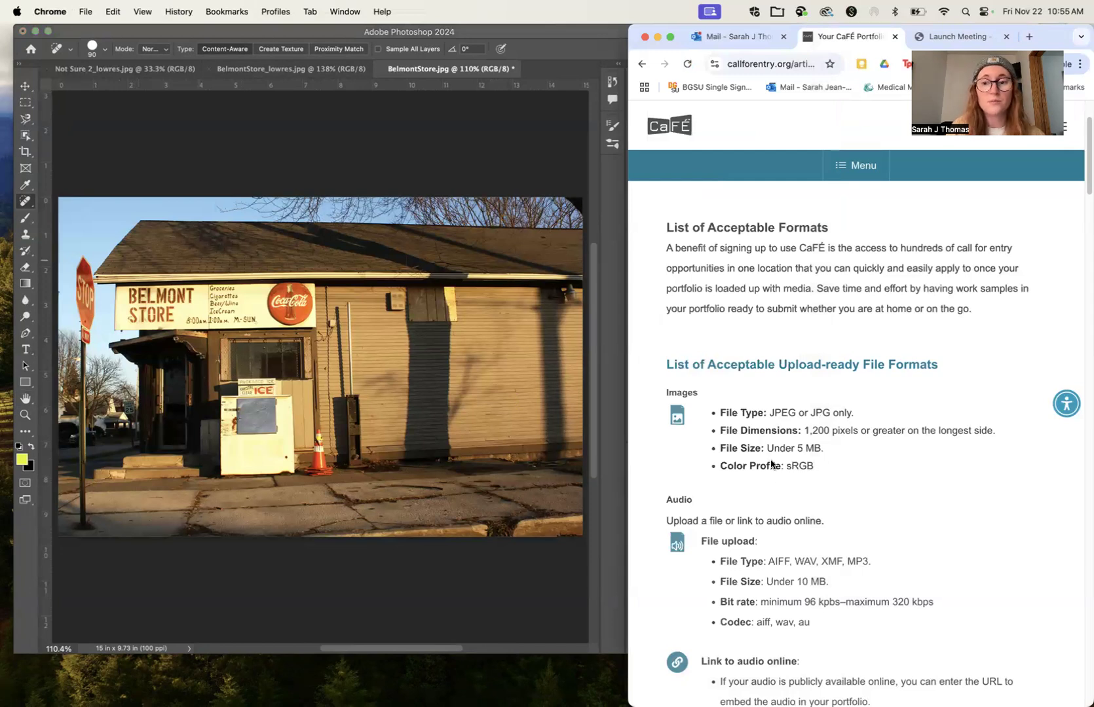
left_click(84, 12)
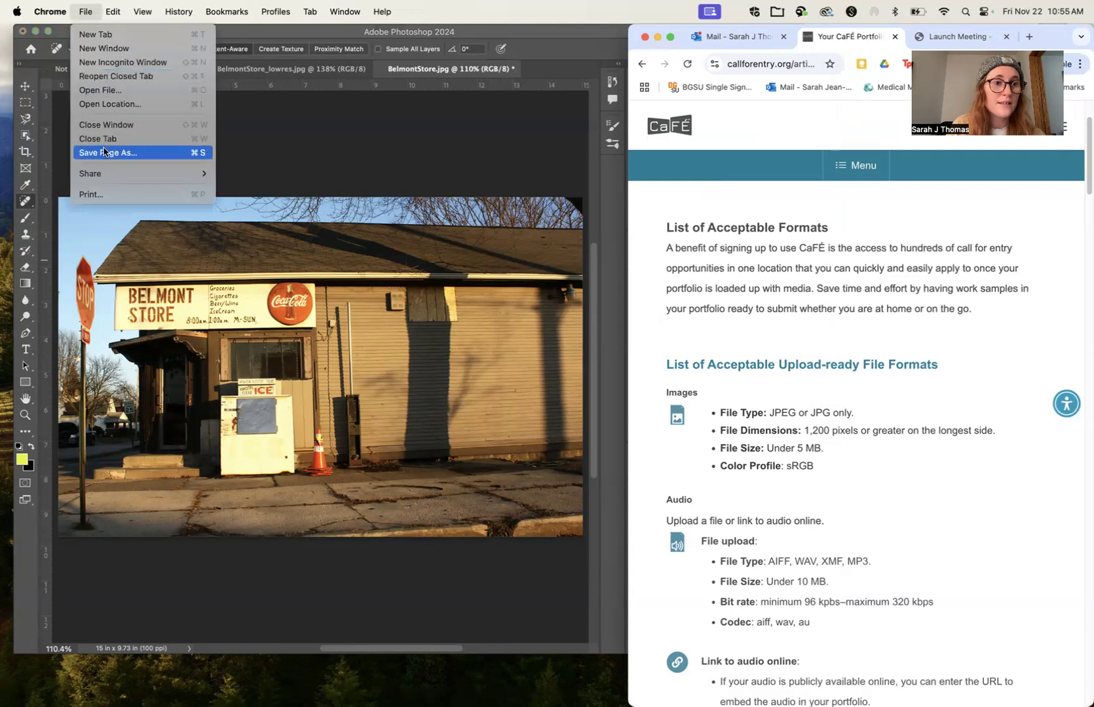
left_click(265, 131)
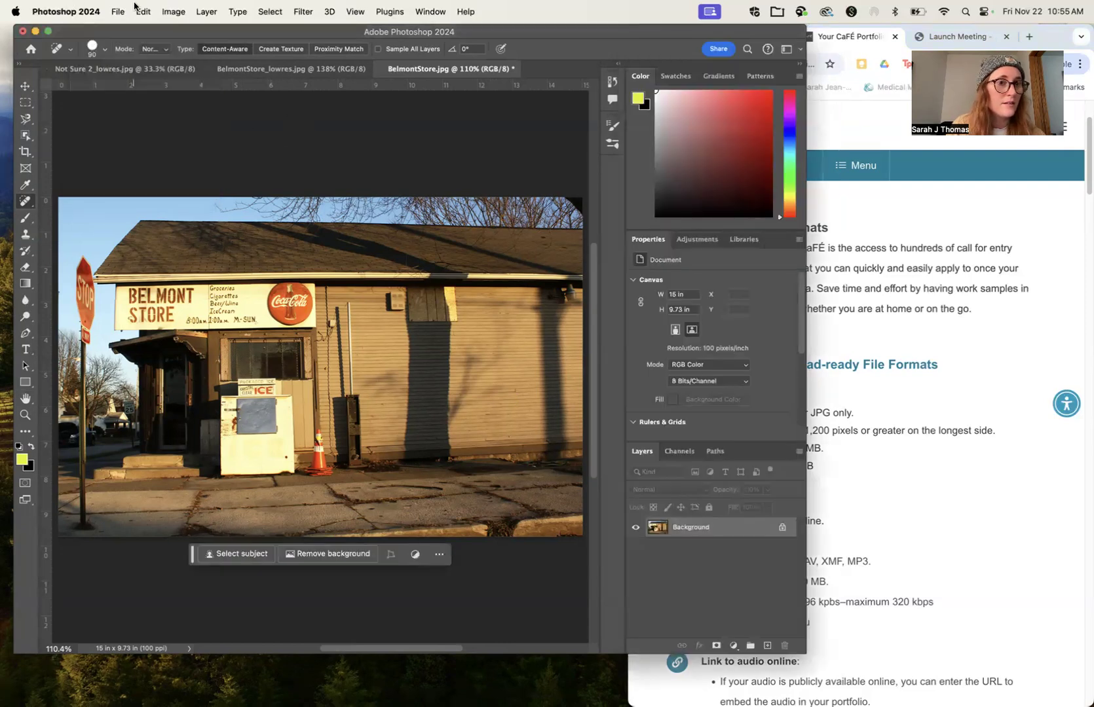
Step: Save the resized image to the Desktop as BelmontStore_lowres.jpg in JPEG format, replacing the existing file
left_click(117, 11)
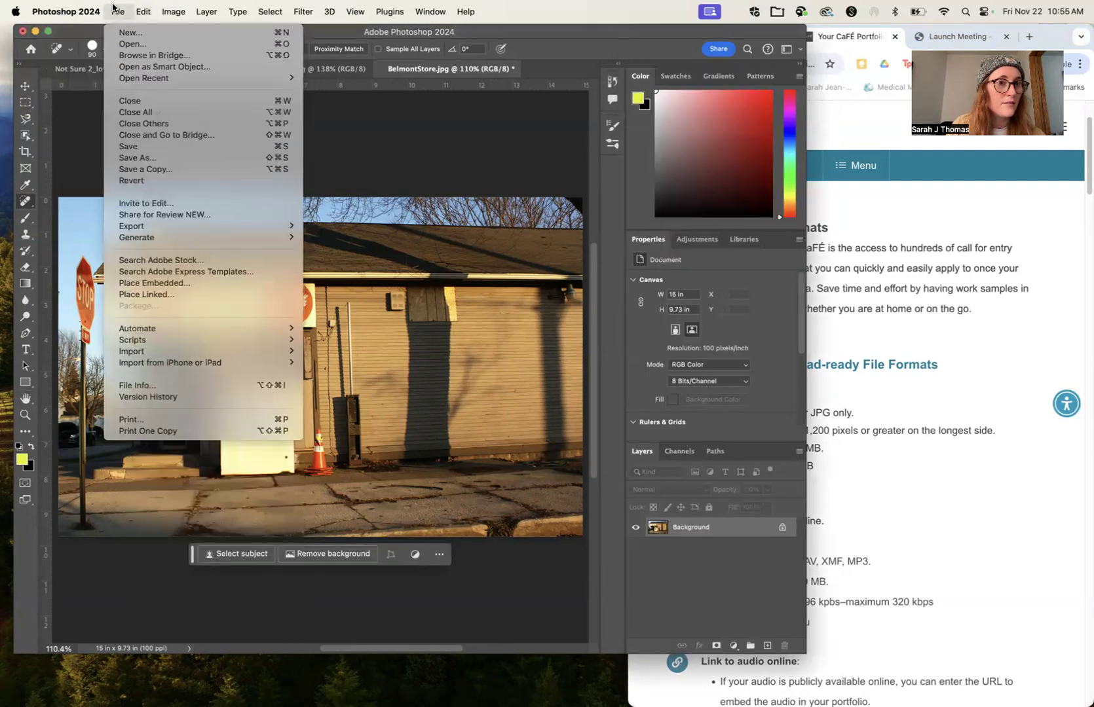
left_click(131, 159)
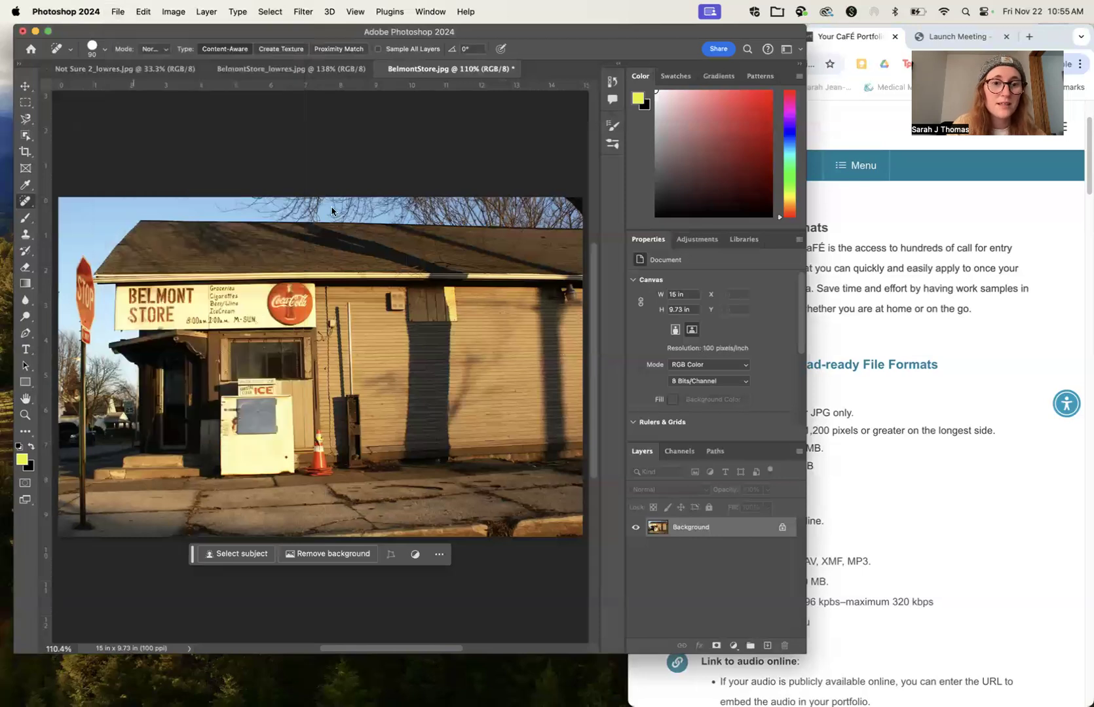
left_click_drag(783, 140, 564, 142)
left_click(365, 323)
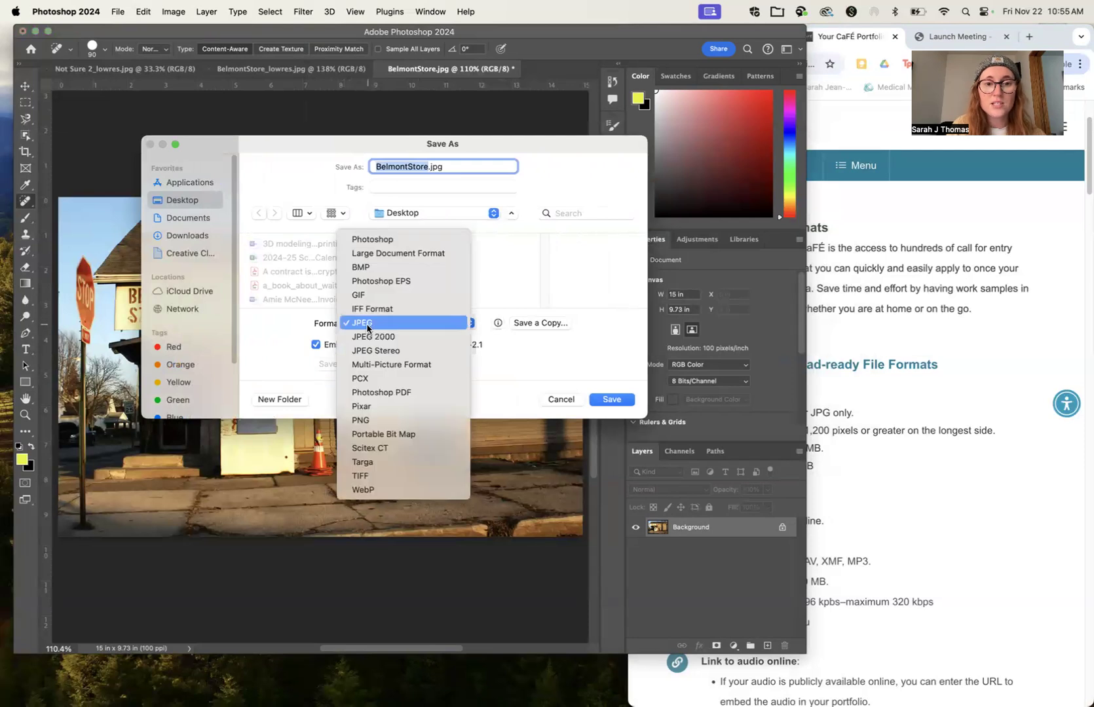
left_click(367, 327)
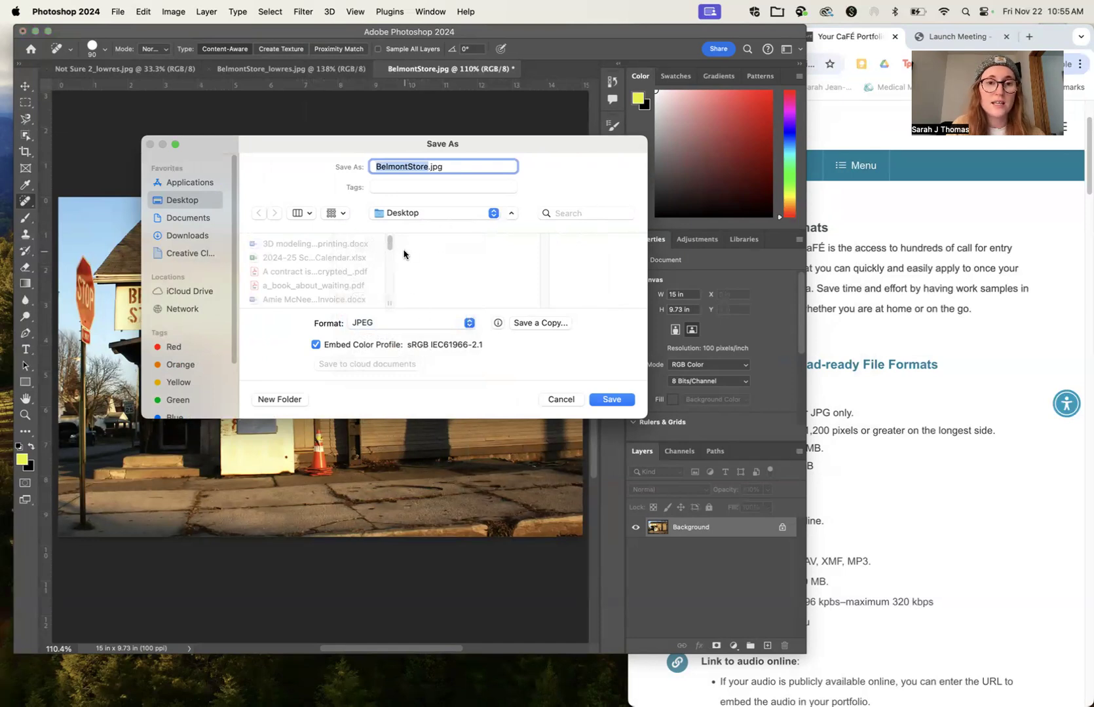
left_click(430, 165)
type("_lowres")
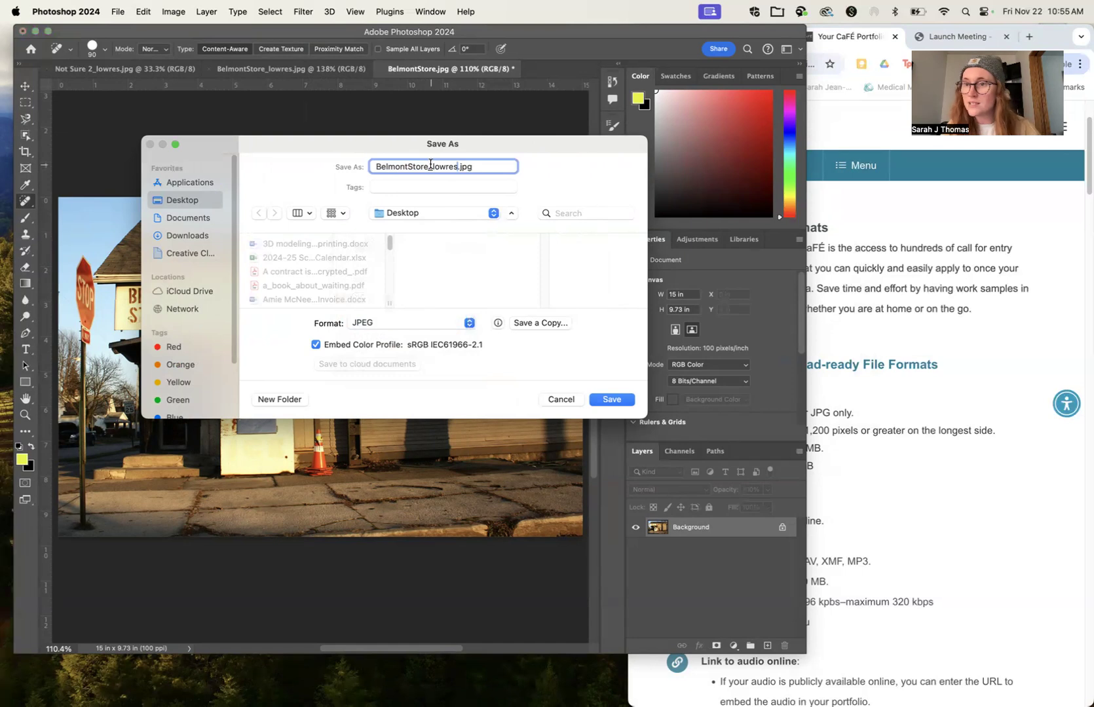
left_click(612, 400)
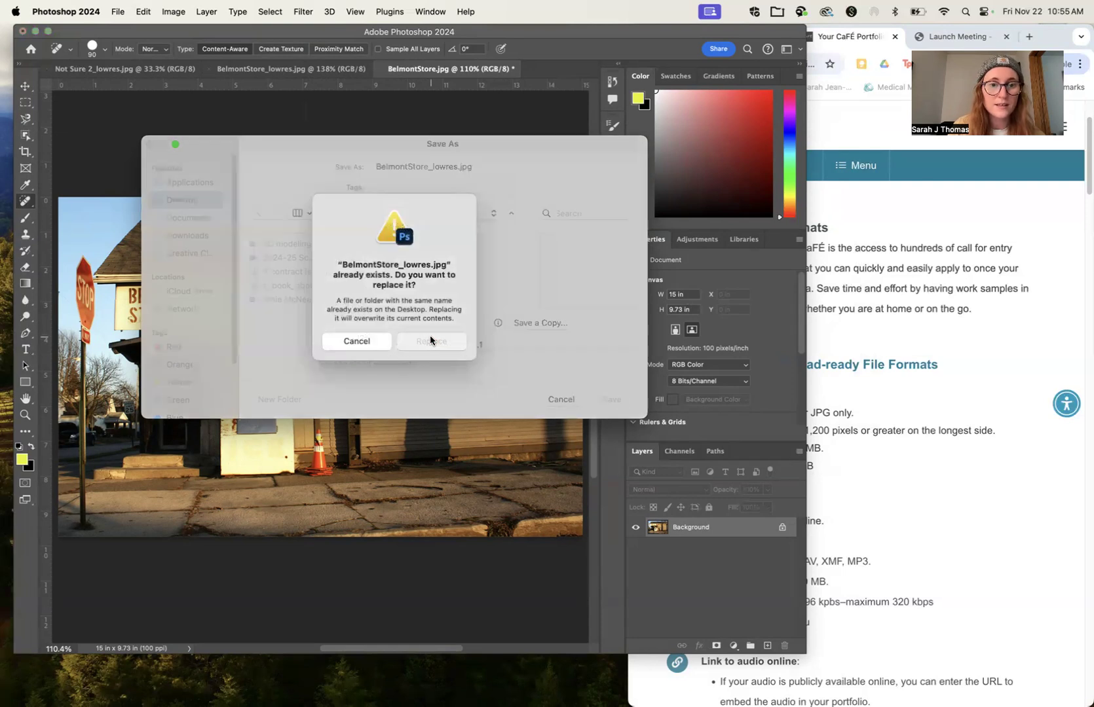
left_click(430, 341)
left_click(534, 288)
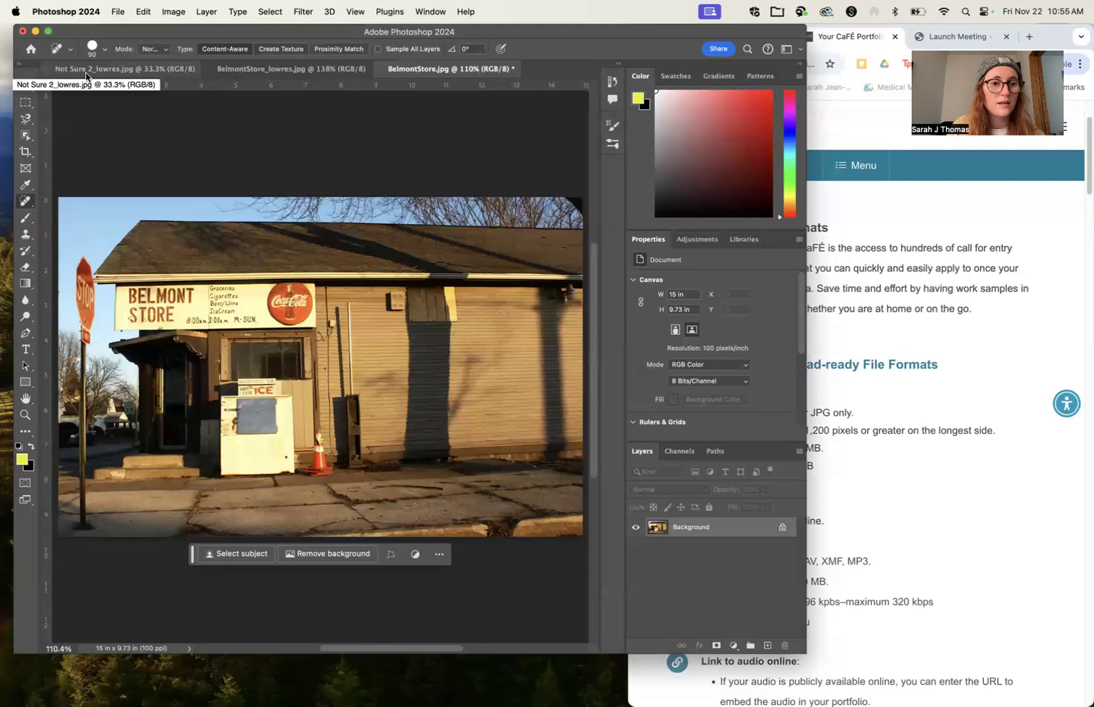
Step: Close the Photoshop window and enlarge the Chrome window to fill the screen
left_click(21, 32)
left_click(564, 297)
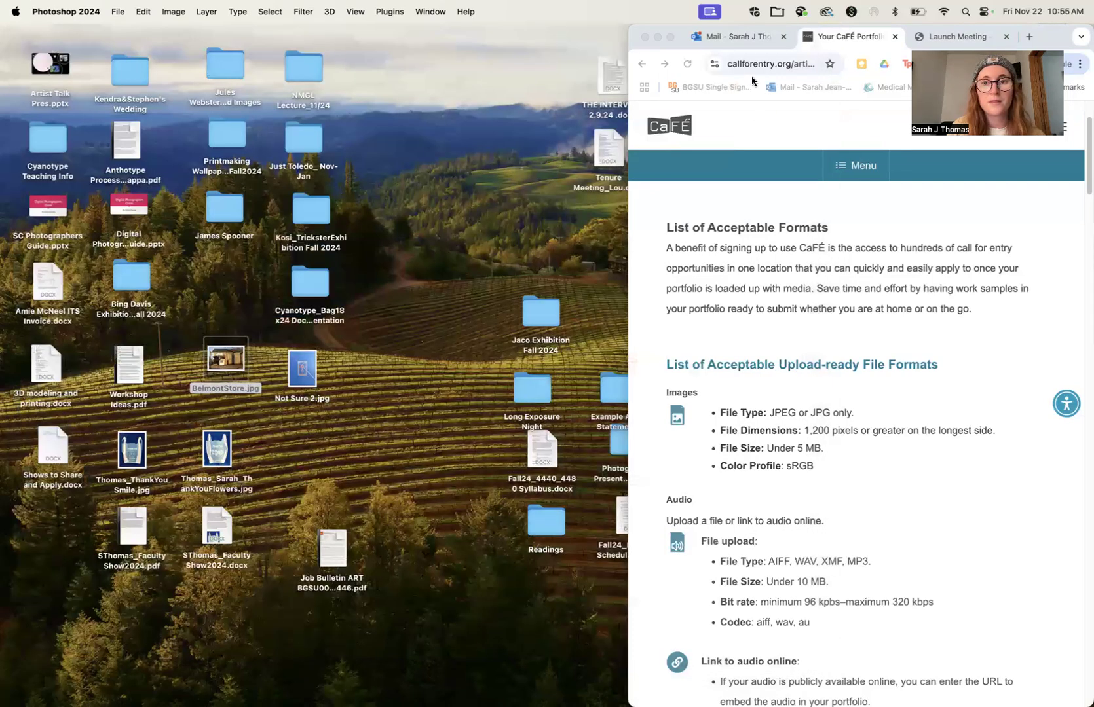
left_click(683, 34)
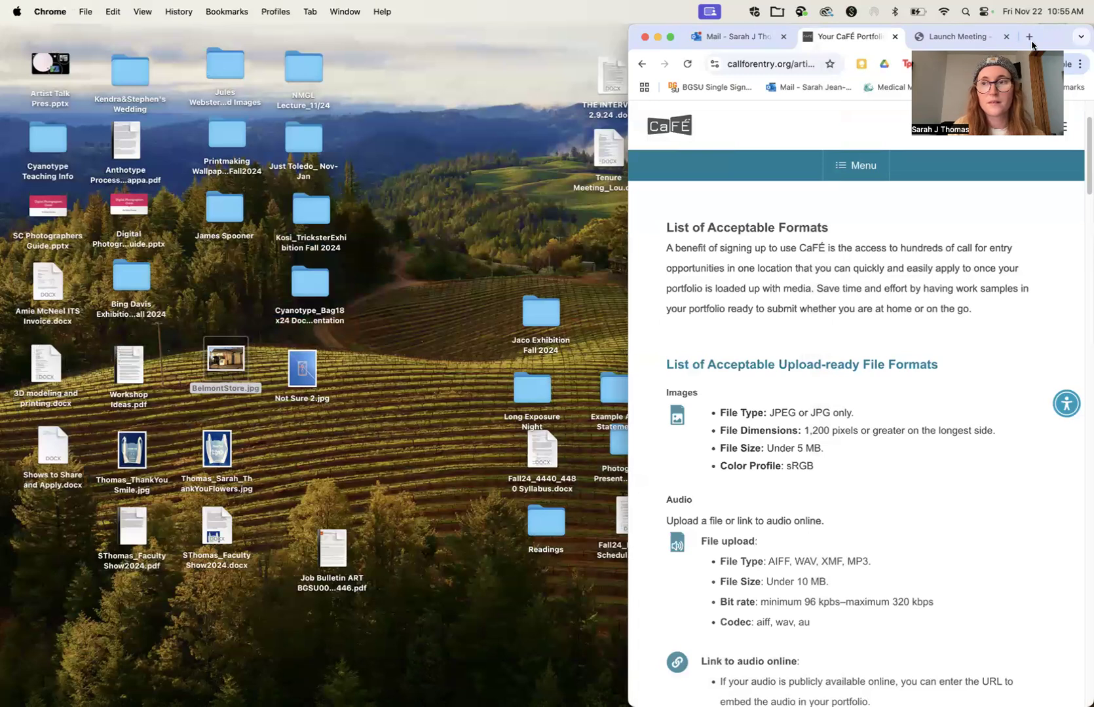
double_click(1066, 30)
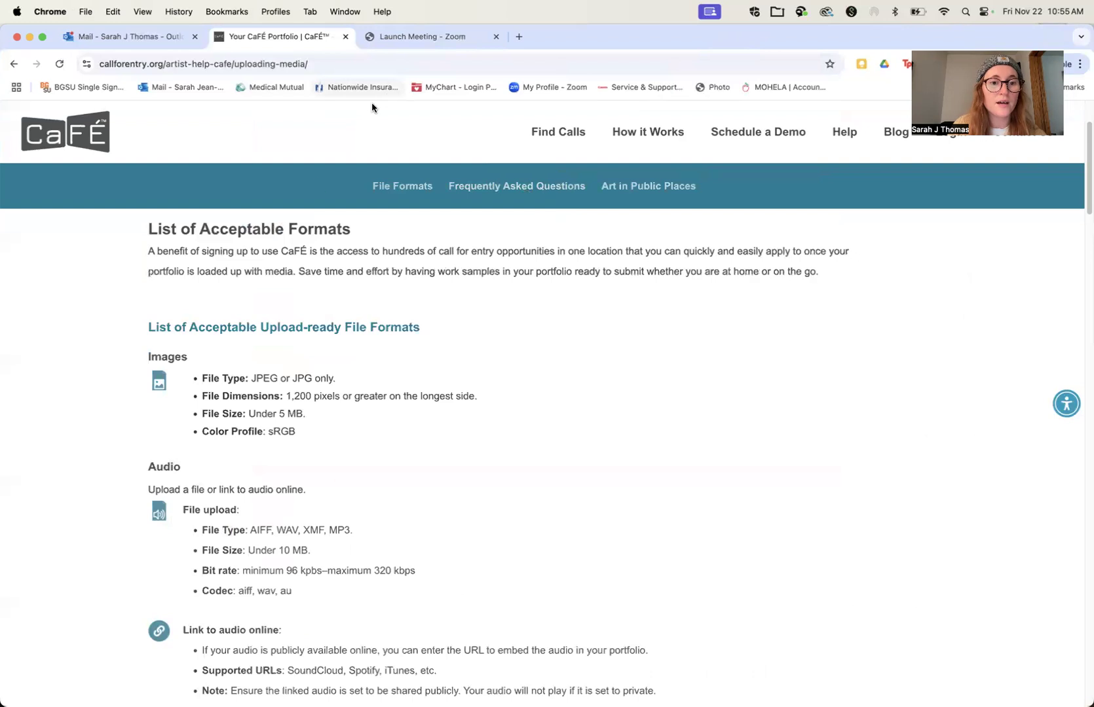
Step: Open the BGSU 2025 Undergraduate Exhibition call from the emailed link and start adding media to the CaFÉ portfolio
left_click(153, 34)
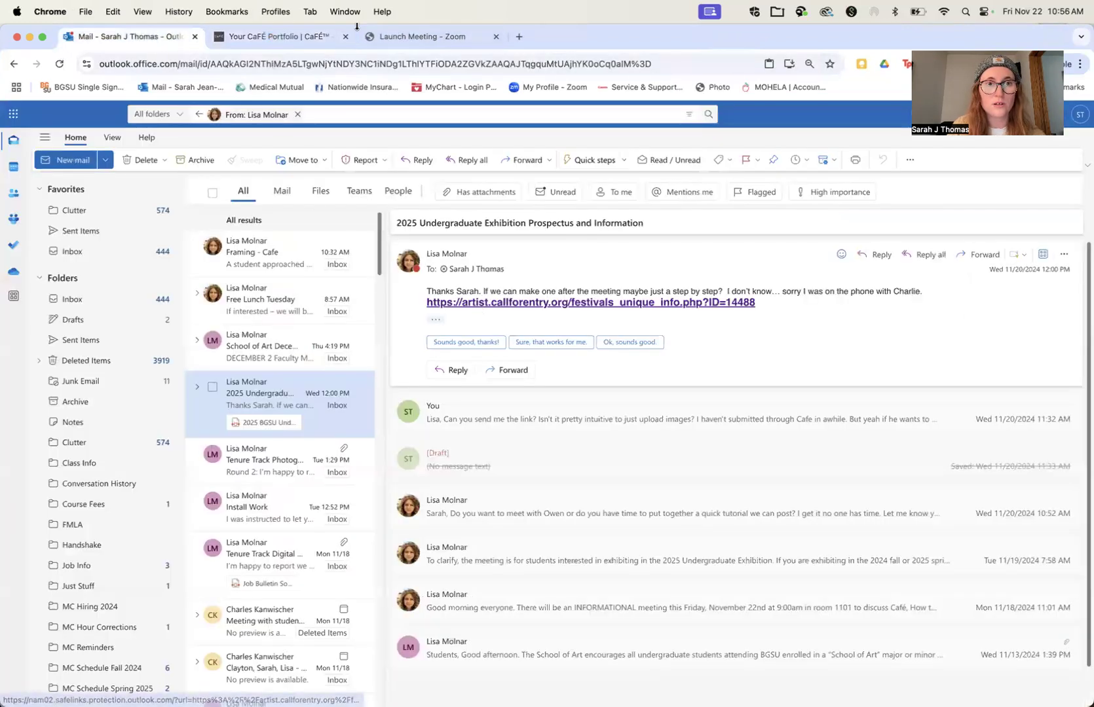
left_click(299, 38)
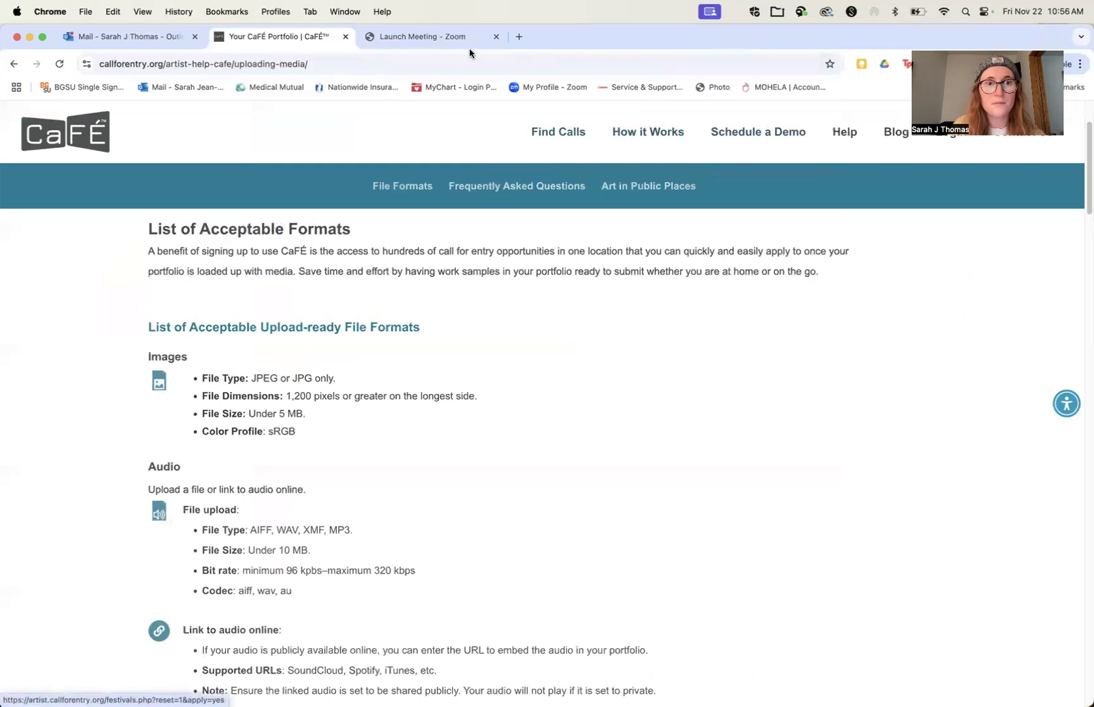
left_click(115, 34)
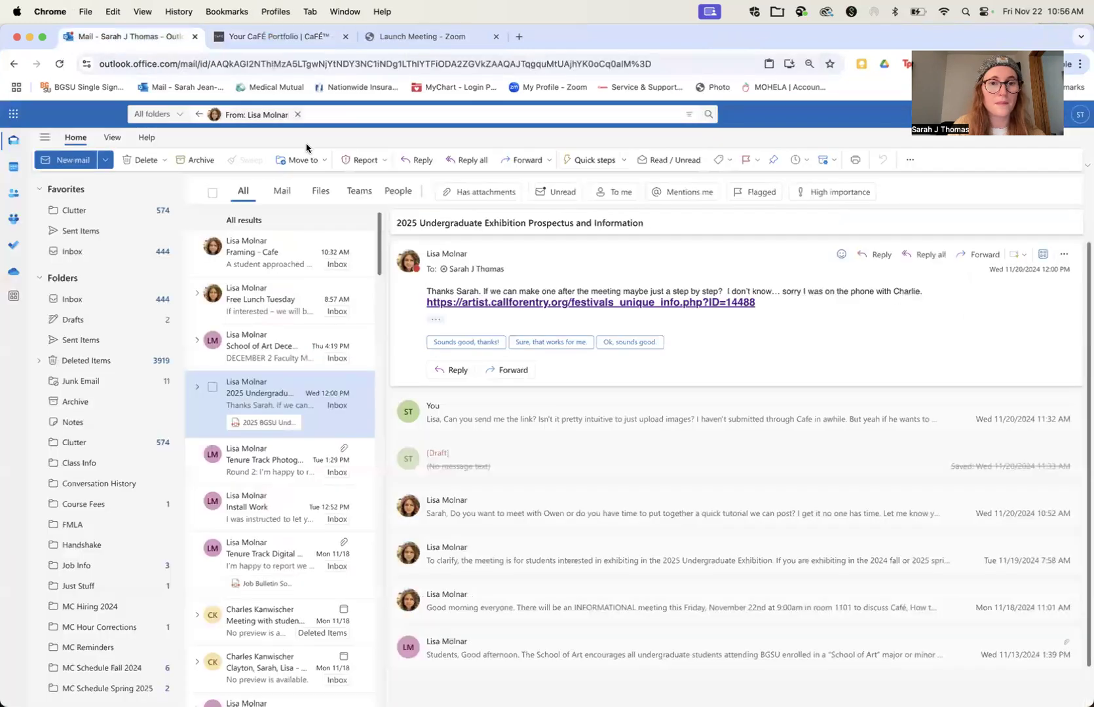
left_click(468, 310)
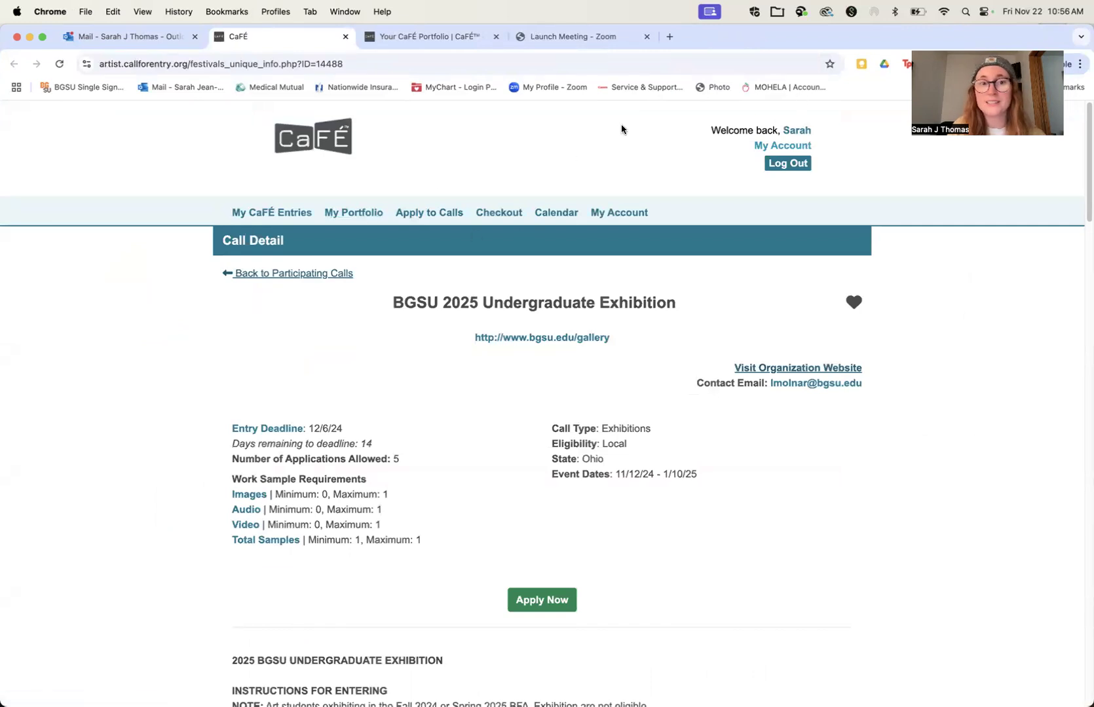
left_click(354, 214)
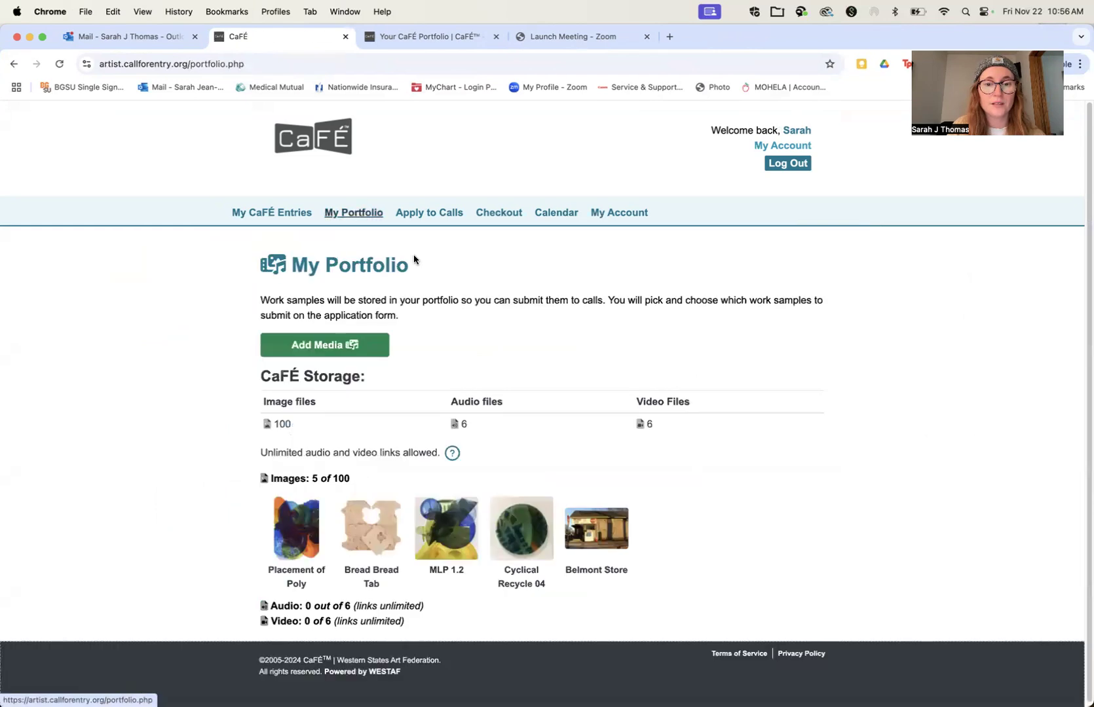
left_click(328, 344)
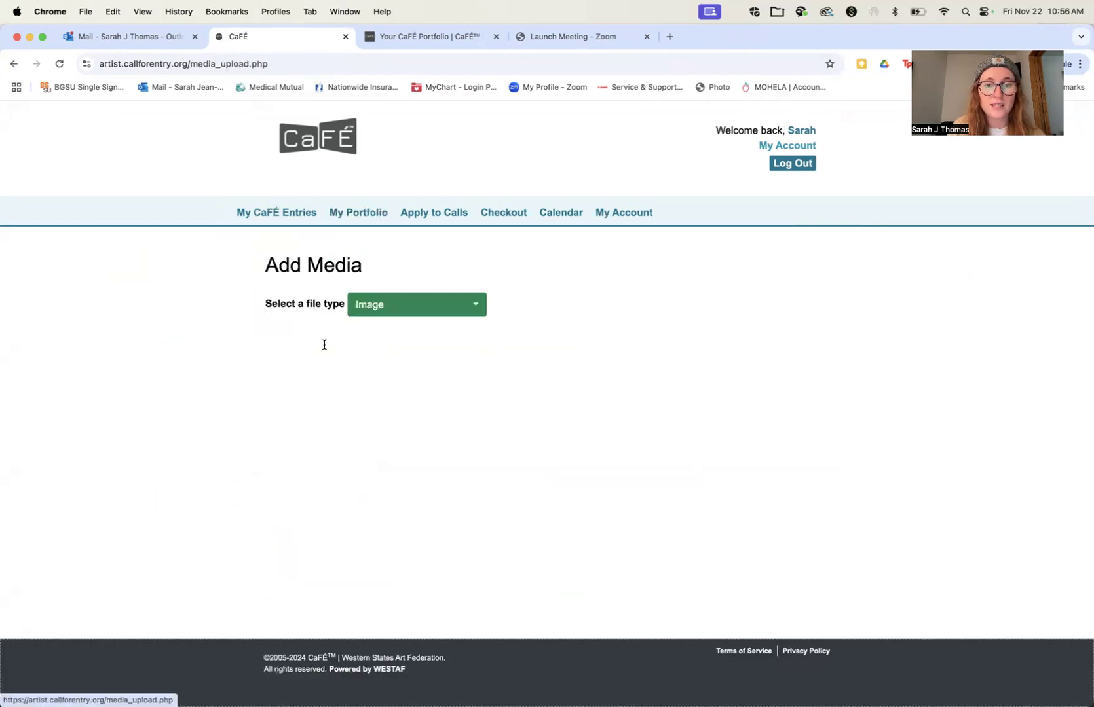
Step: Review the CaFÉ help page's audio and video file requirements, and choose Image as the media file type
left_click(404, 303)
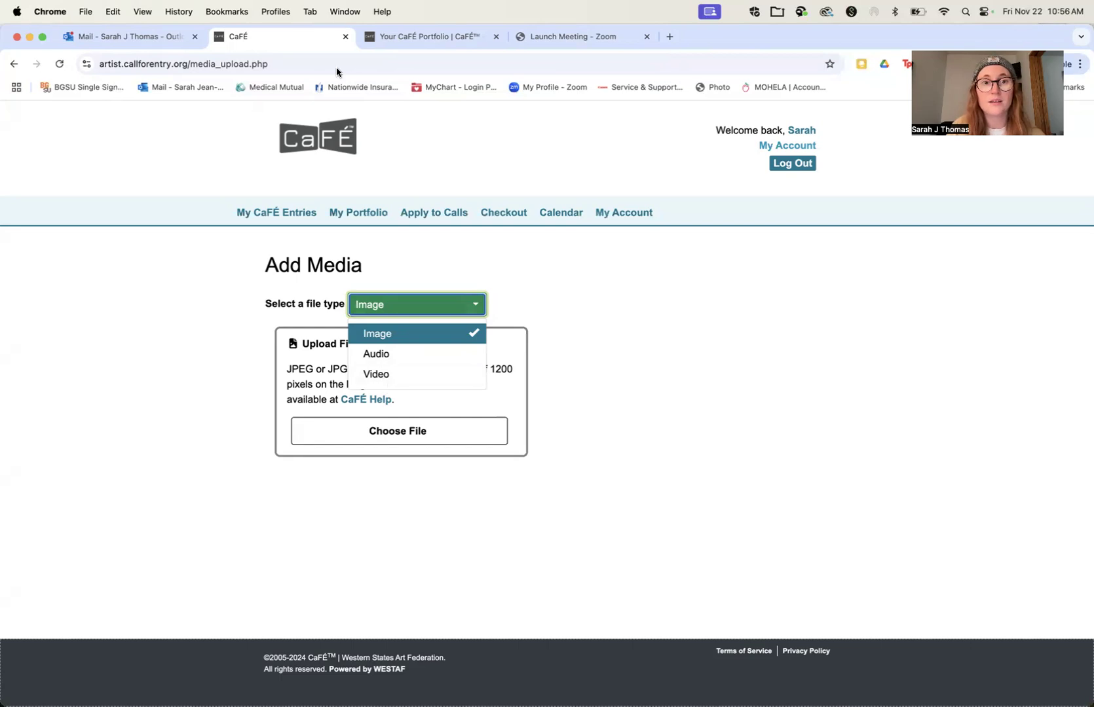
left_click(391, 37)
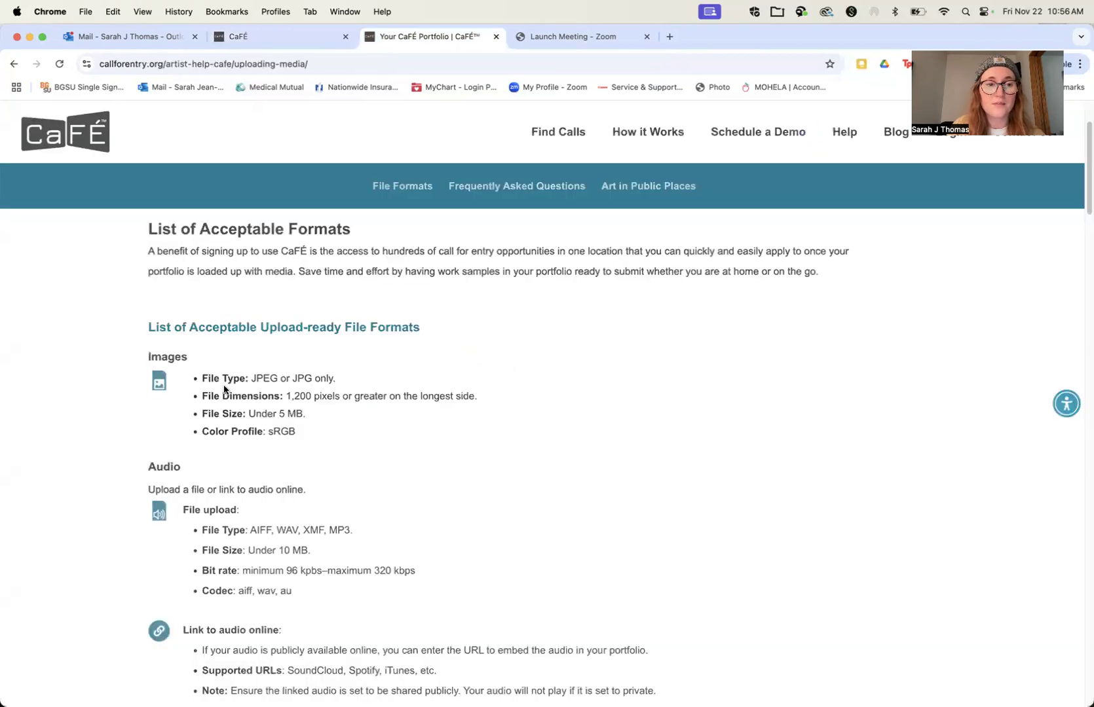
scroll(222, 386, "down", 3)
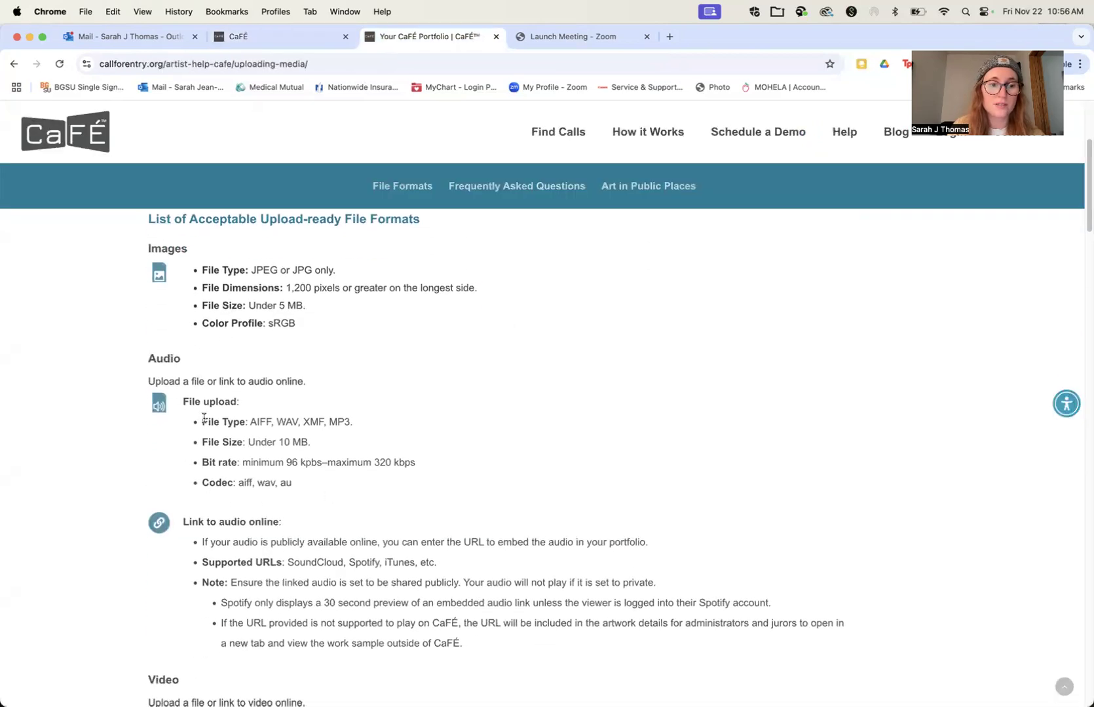
scroll(200, 422, "down", 5)
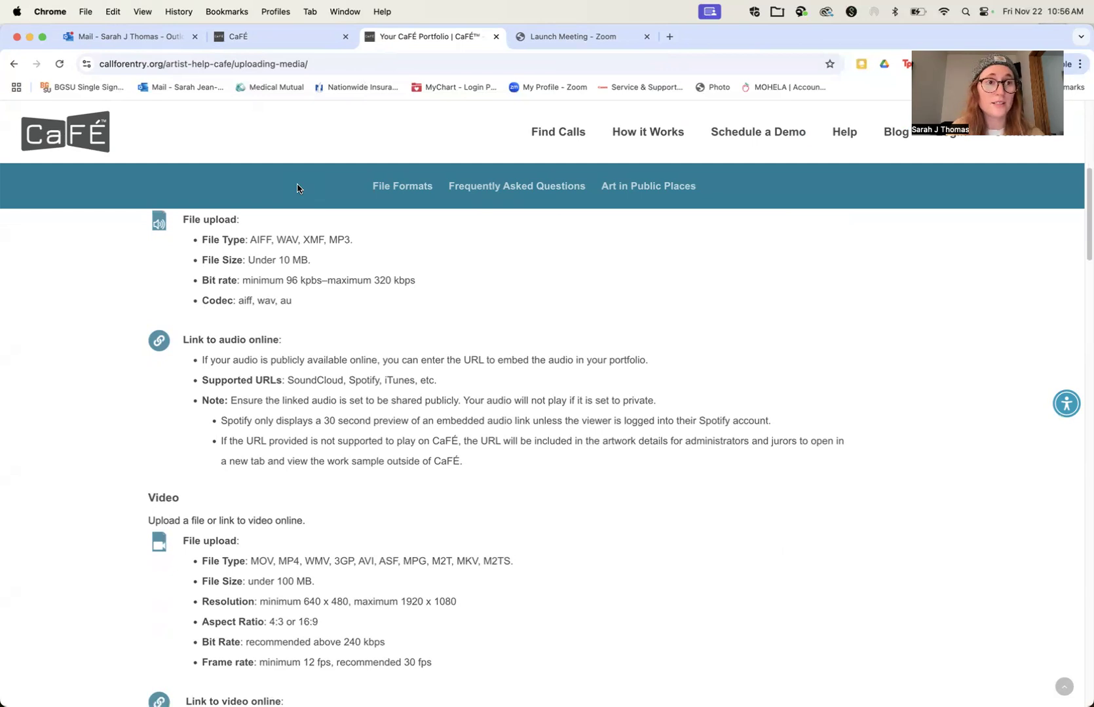
left_click(257, 36)
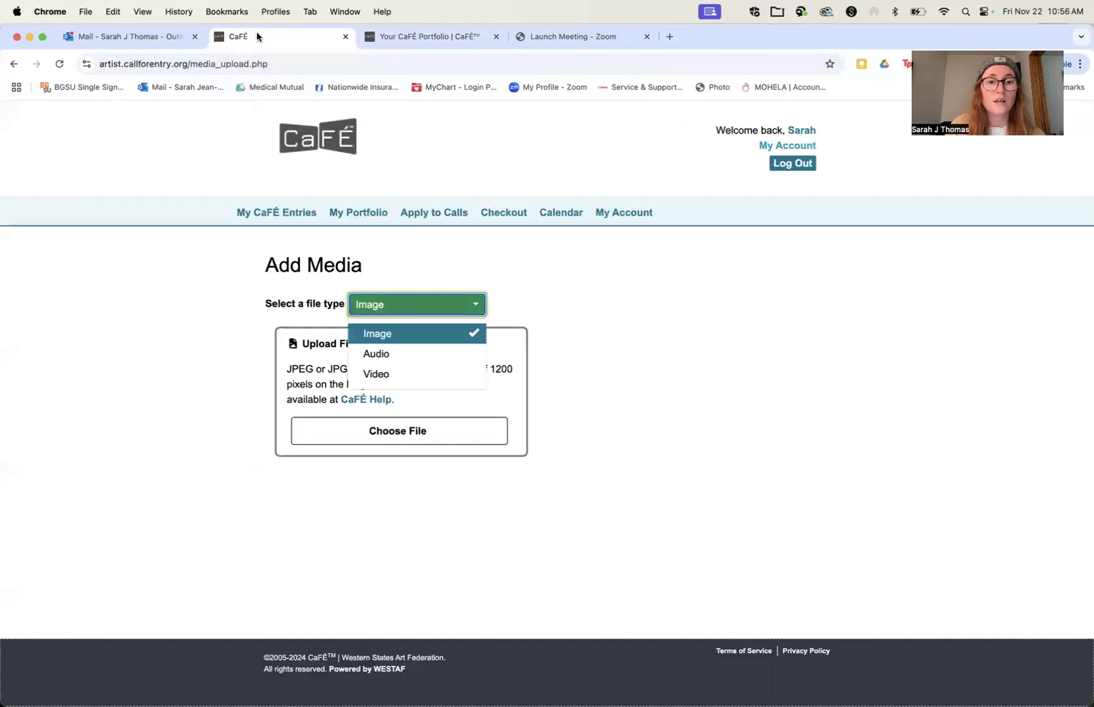
left_click(395, 341)
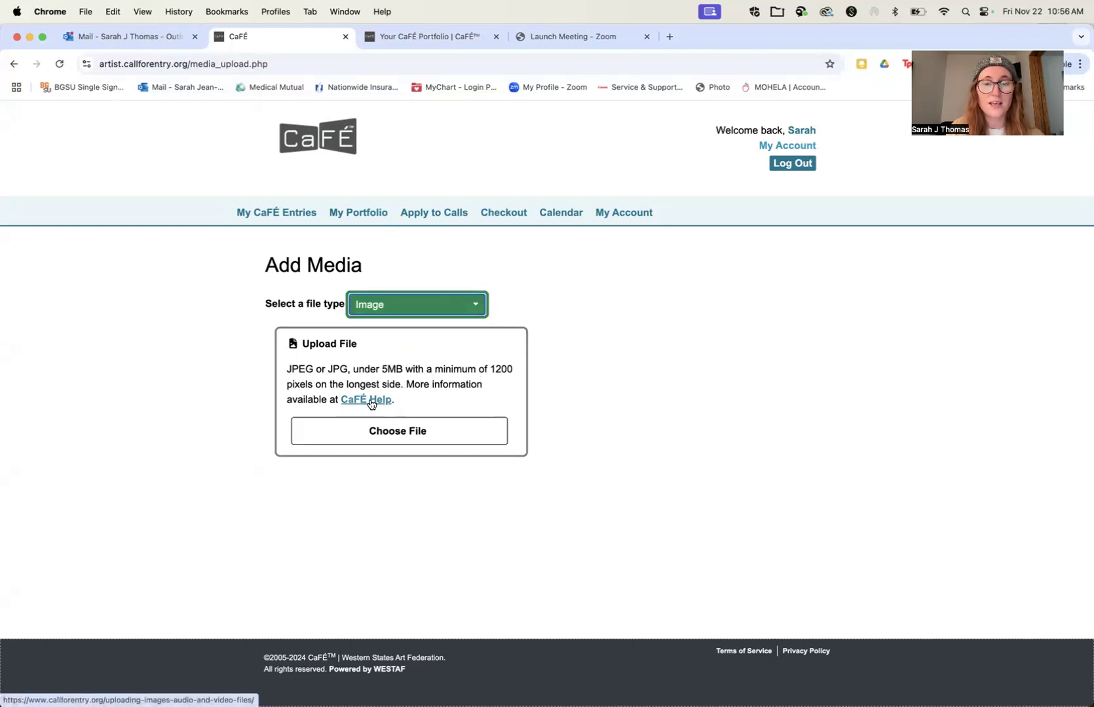
Step: Recheck the accepted formats on the help page, and choose BelmontStore_lowres.jpg from the Desktop as the file to upload
left_click(385, 33)
scroll(351, 458, "up", 5)
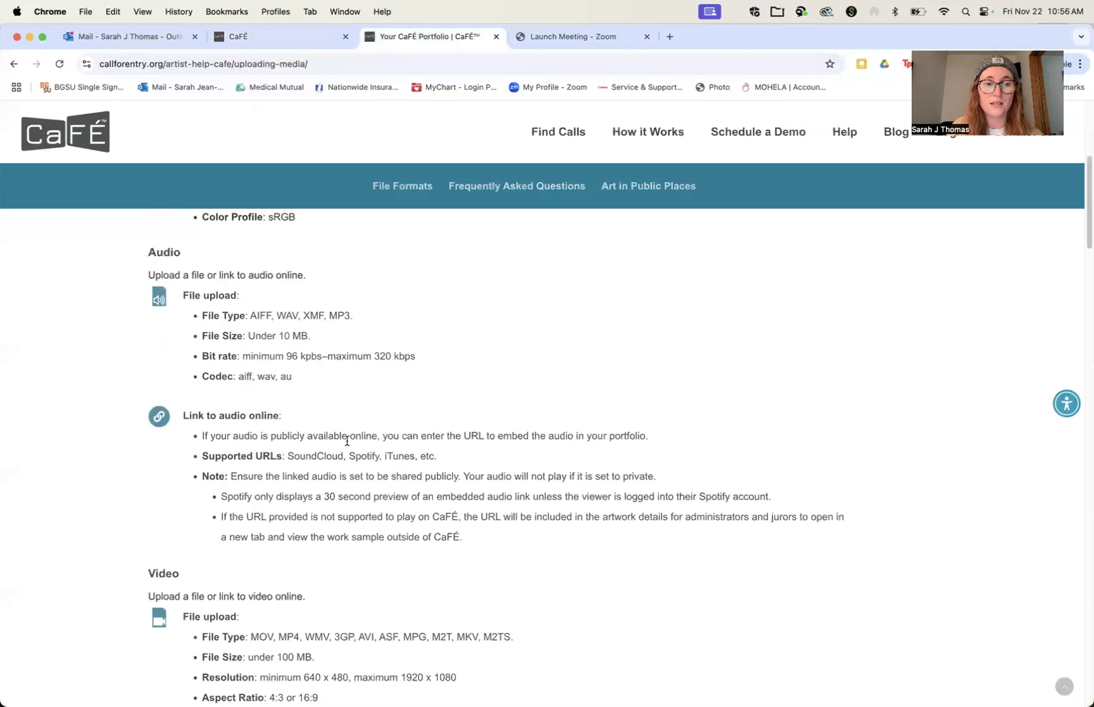
left_click(276, 39)
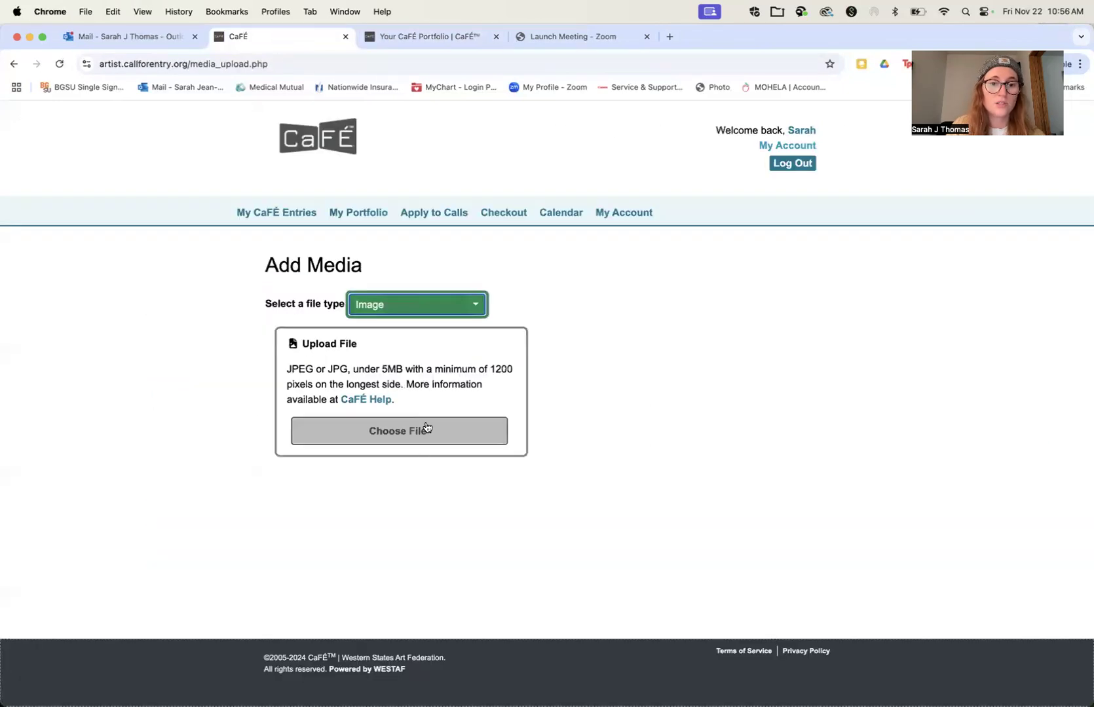
left_click(426, 427)
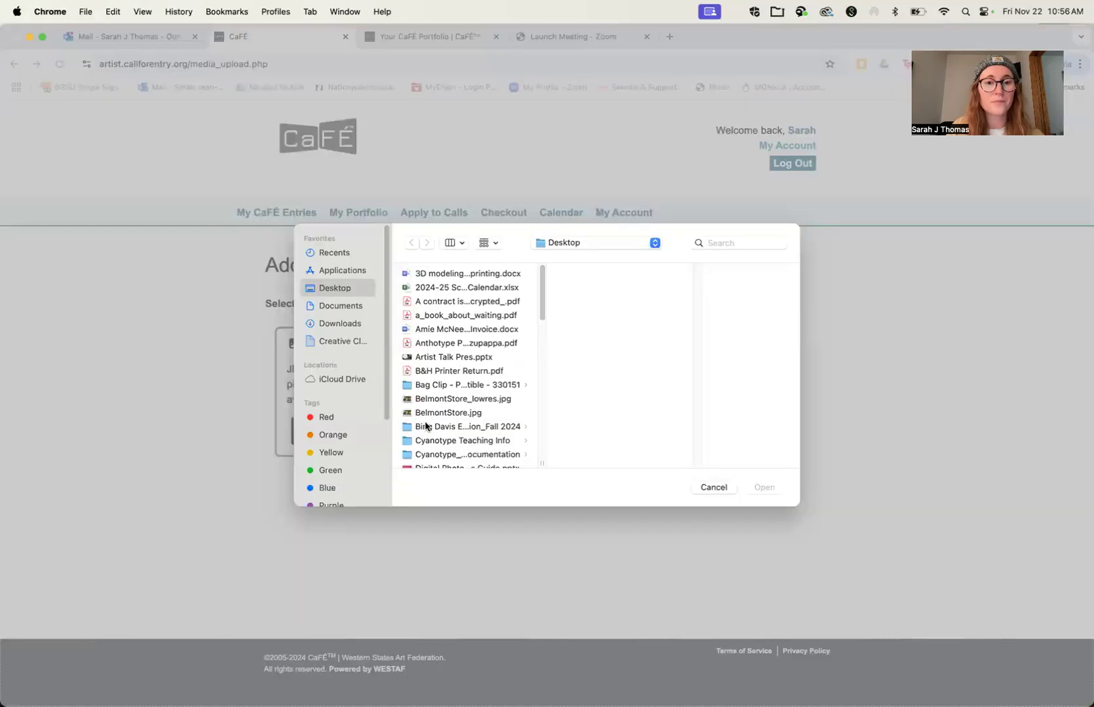
left_click(452, 399)
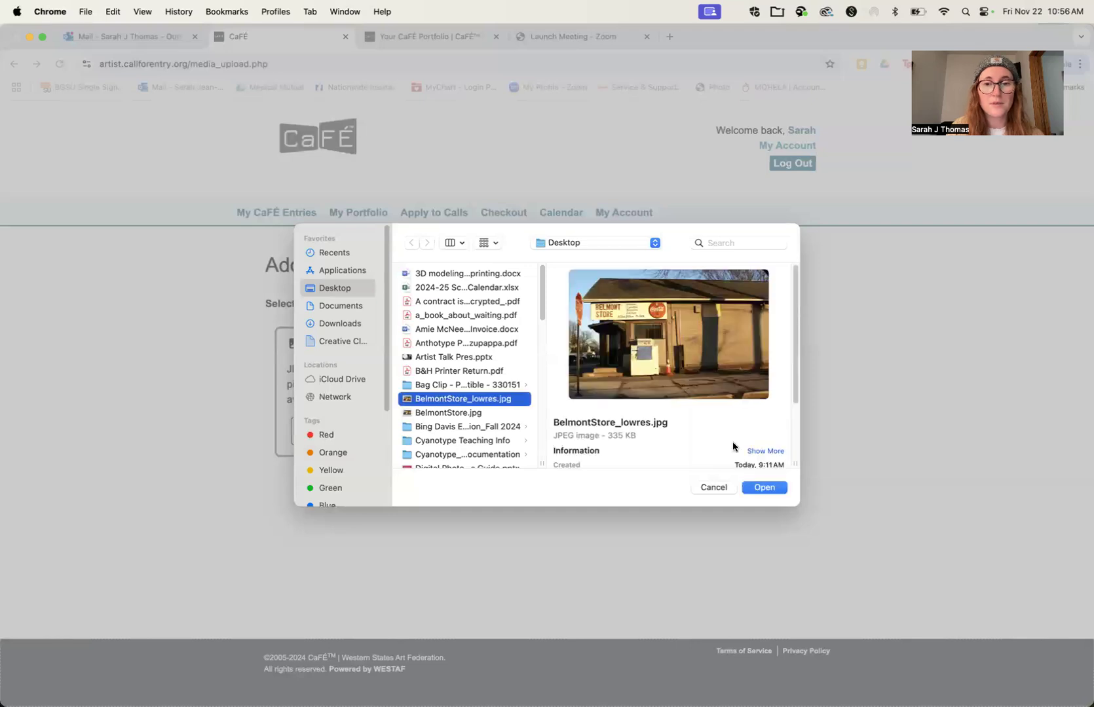
left_click(764, 487)
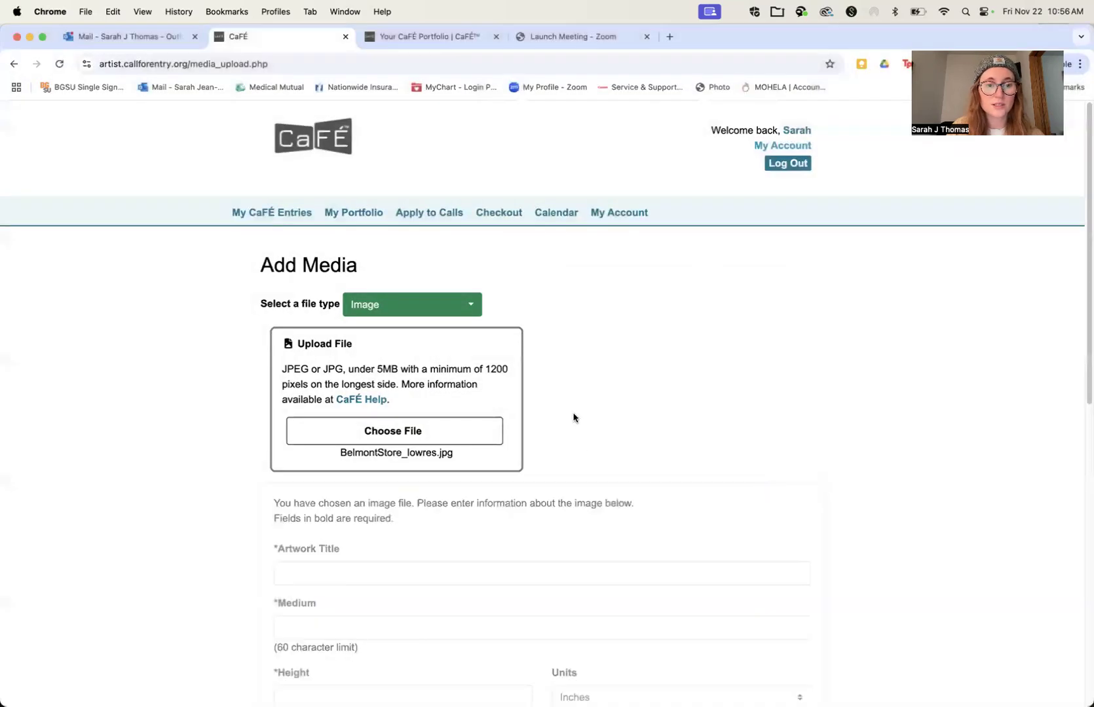
Step: Enter the artwork title Belmont Store and set the medium to Photography
scroll(573, 417, "down", 3)
scroll(471, 357, "up", 1)
left_click(467, 362)
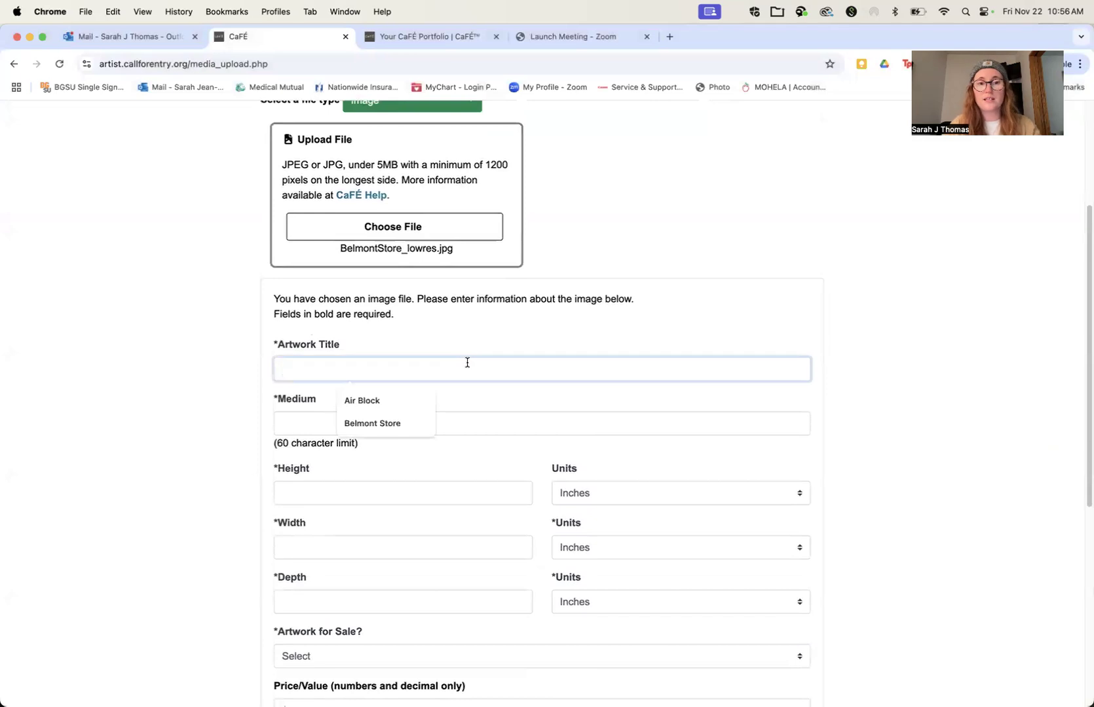
left_click(387, 423)
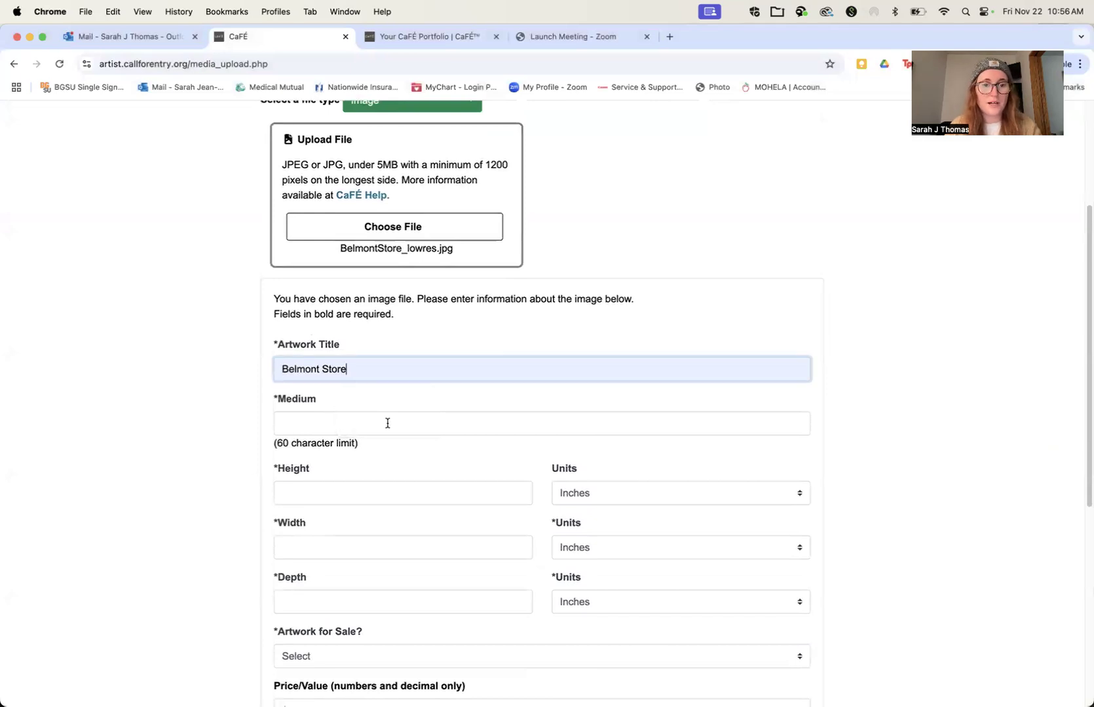
left_click(318, 427)
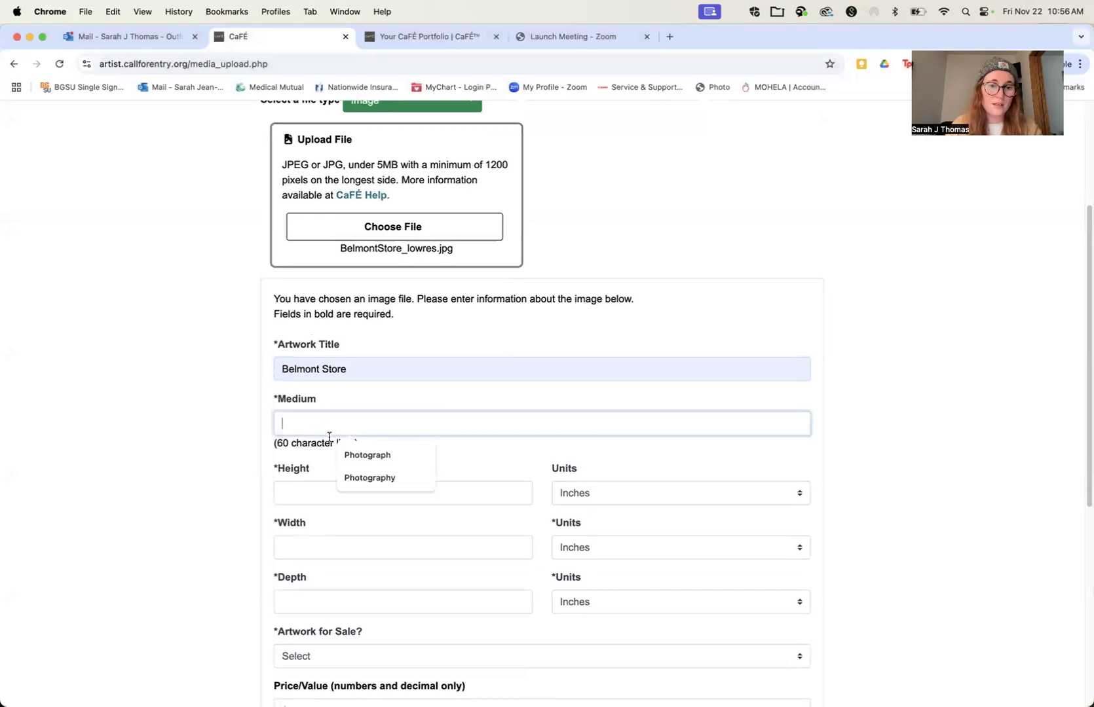
left_click(368, 478)
Step: Set the artwork's height to 18, width to 24 and depth to 0 inches
left_click(338, 495)
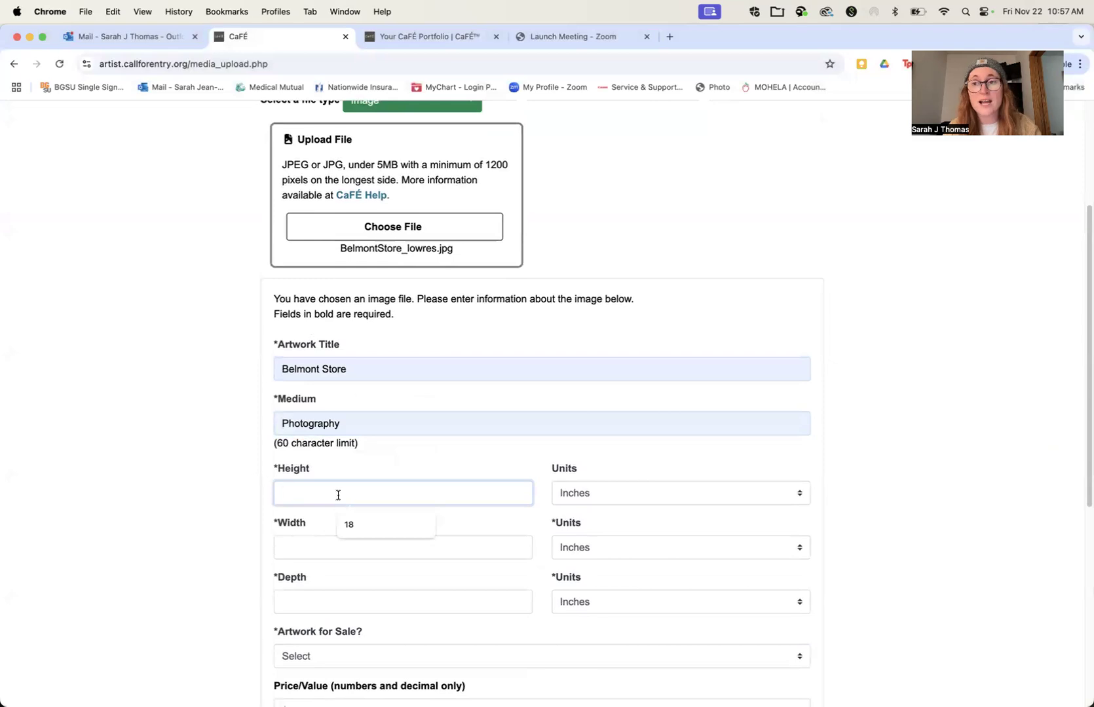
type("18")
left_click(305, 544)
type("24")
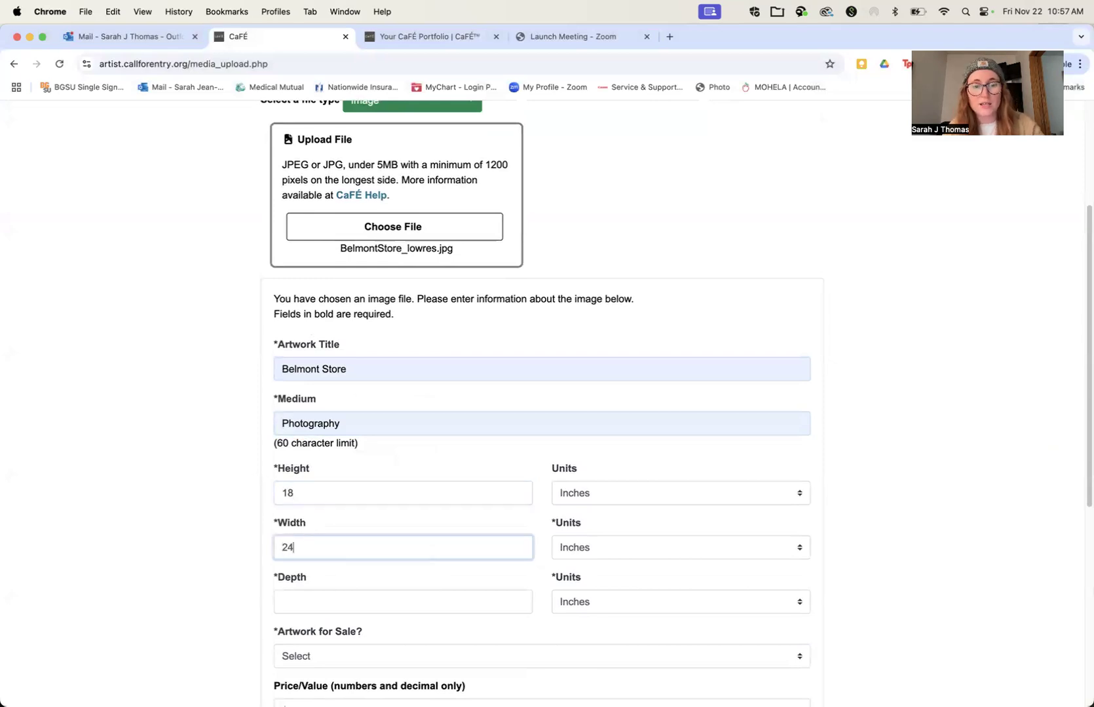
left_click(281, 598)
type("0")
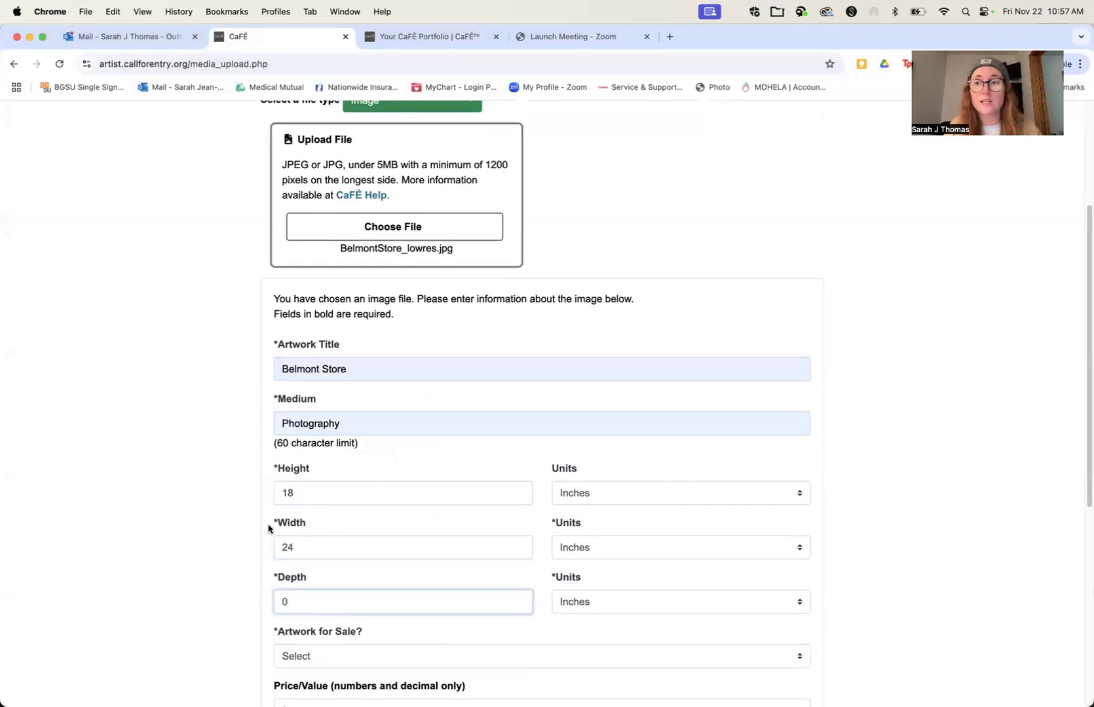
Step: Mark the artwork as for sale with a price of $120, and set the year completed to 2024
scroll(269, 527, "down", 5)
left_click(312, 458)
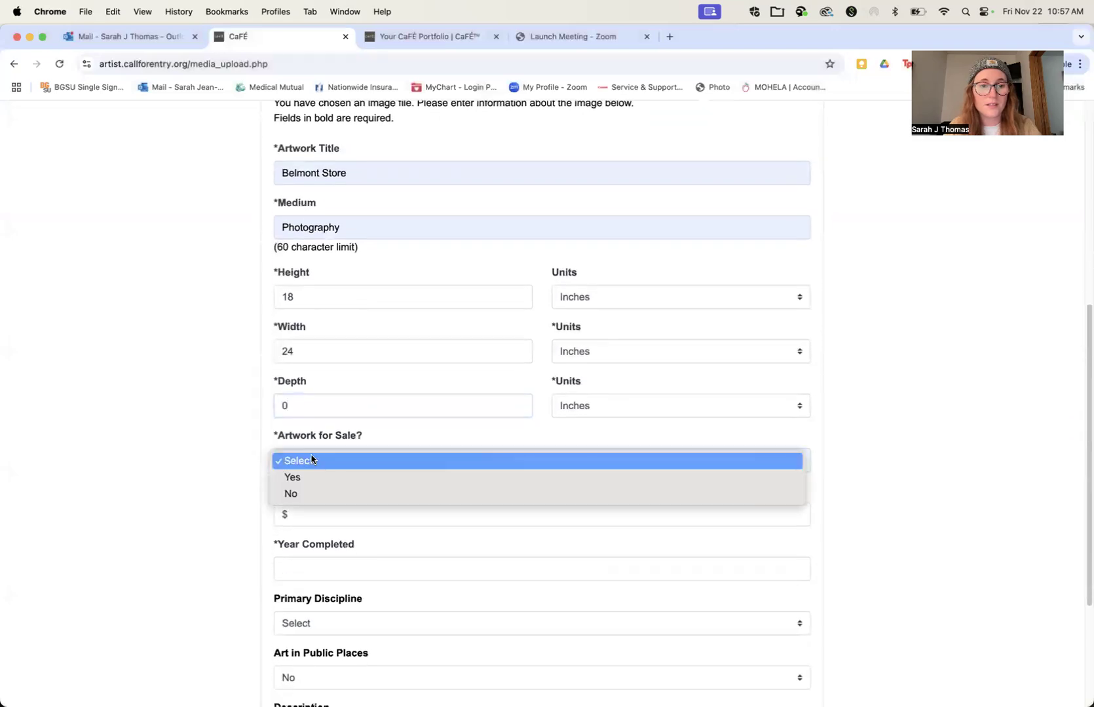
left_click(304, 478)
left_click(303, 516)
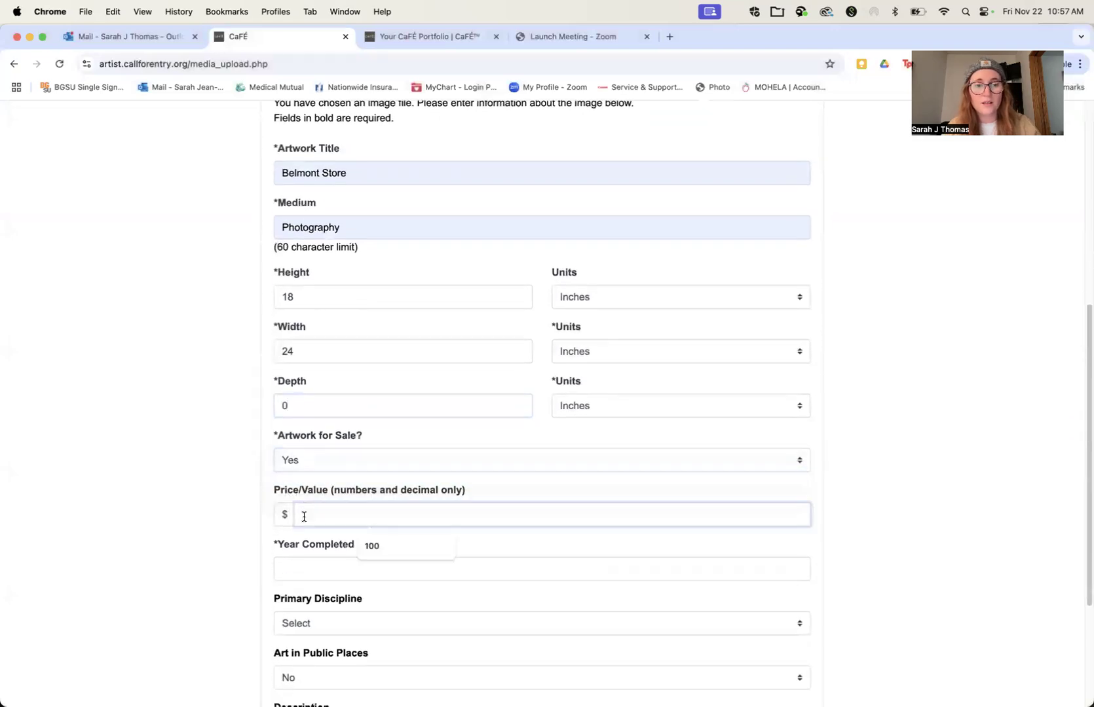
type("100")
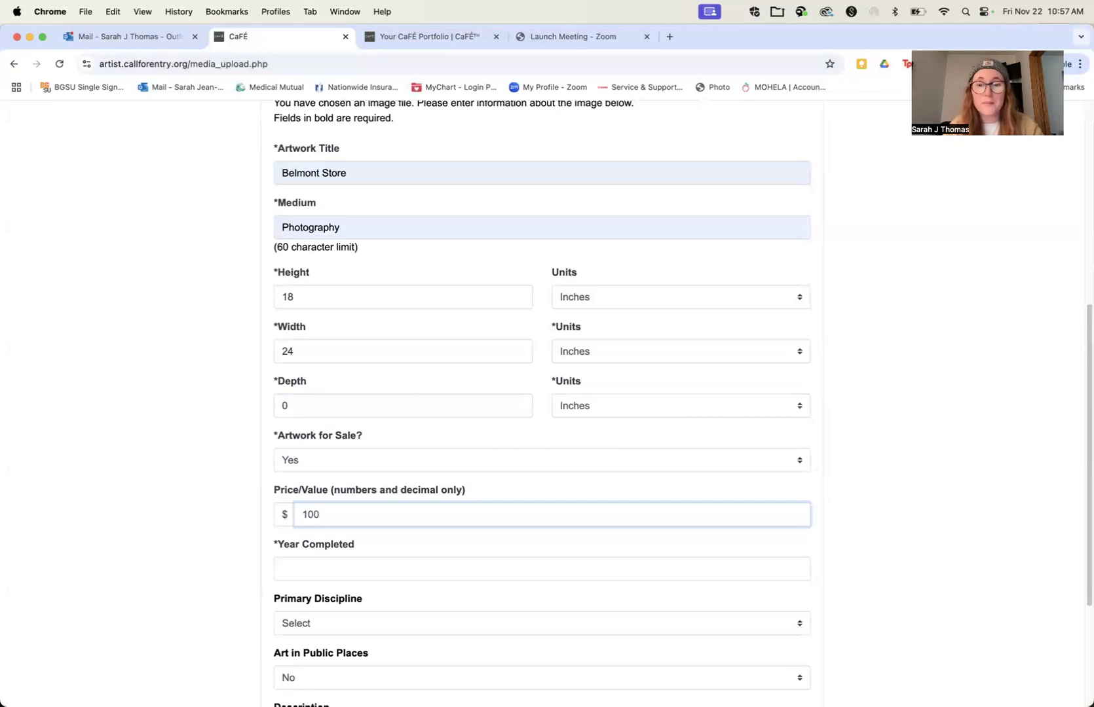
key("BackSpace")
type("20")
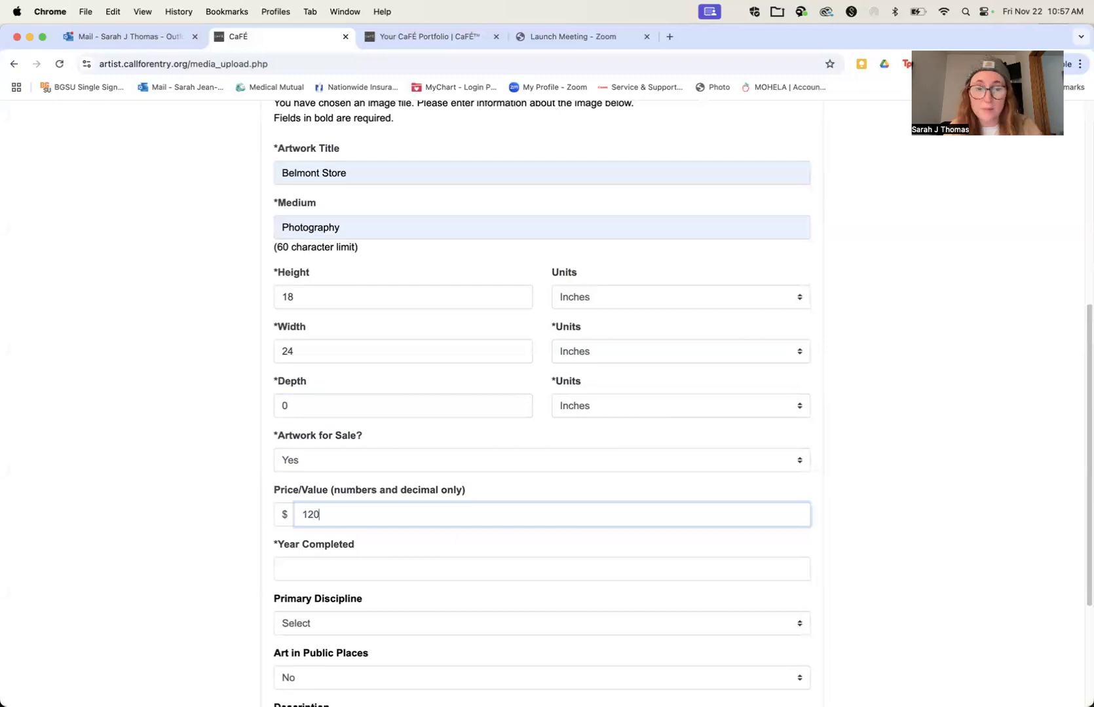
left_click(285, 569)
type("2024")
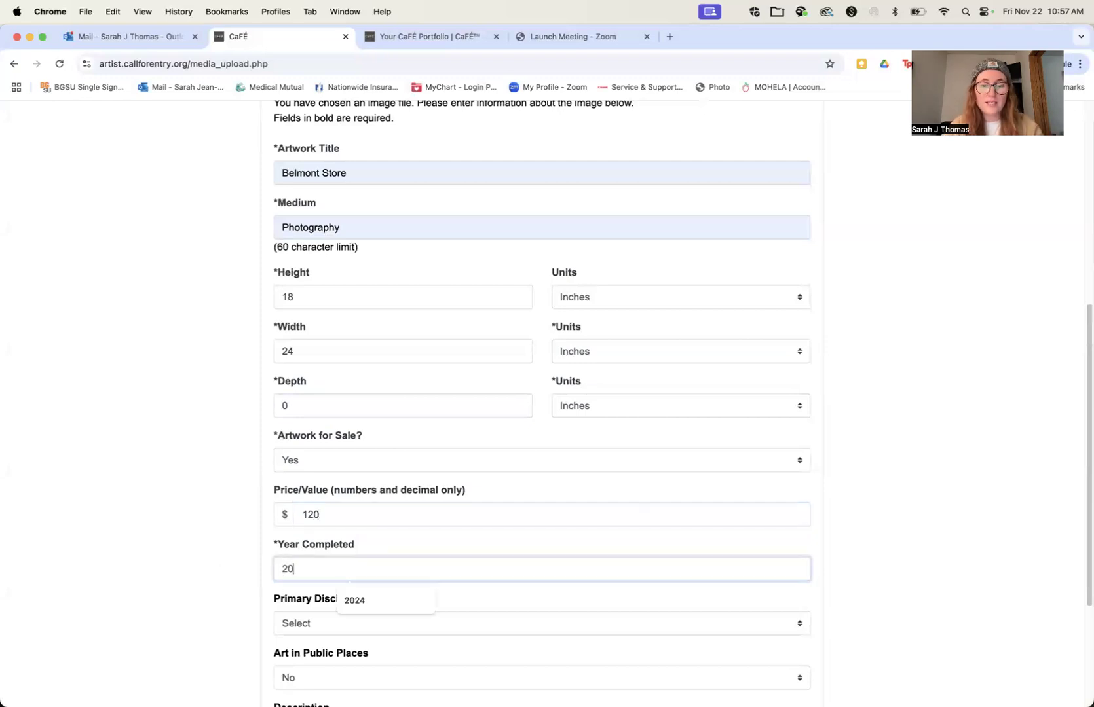
Step: Set the primary discipline to Photography and add the artwork to the portfolio
scroll(544, 403, "down", 3)
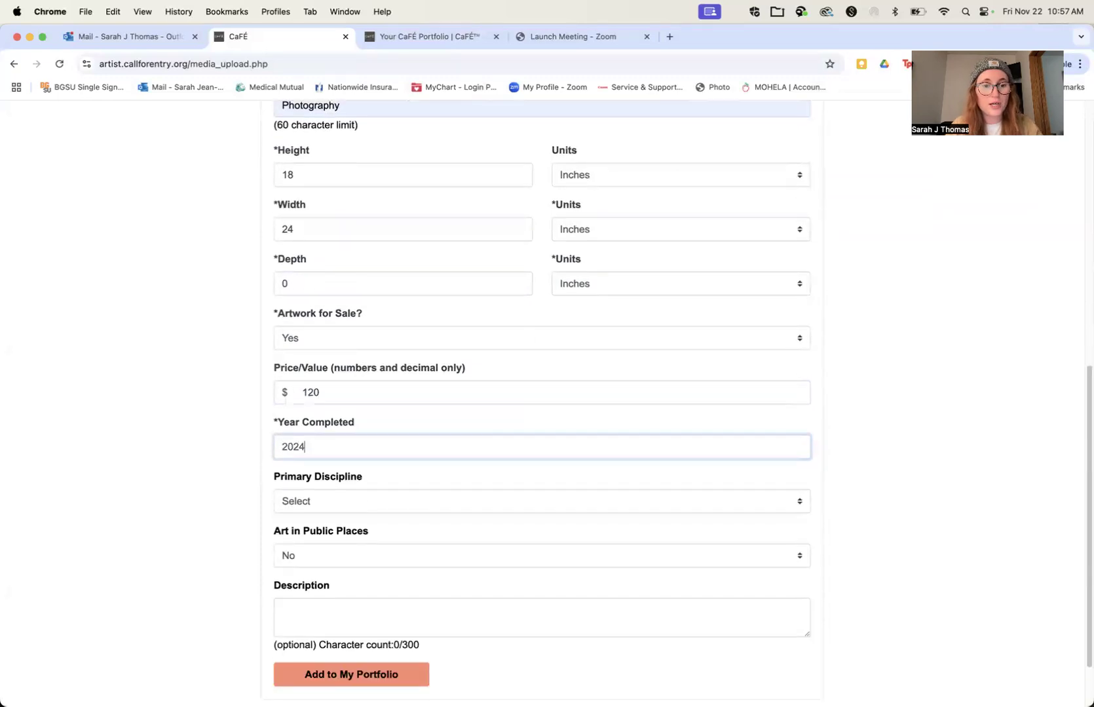
left_click(314, 504)
scroll(320, 630, "down", 10)
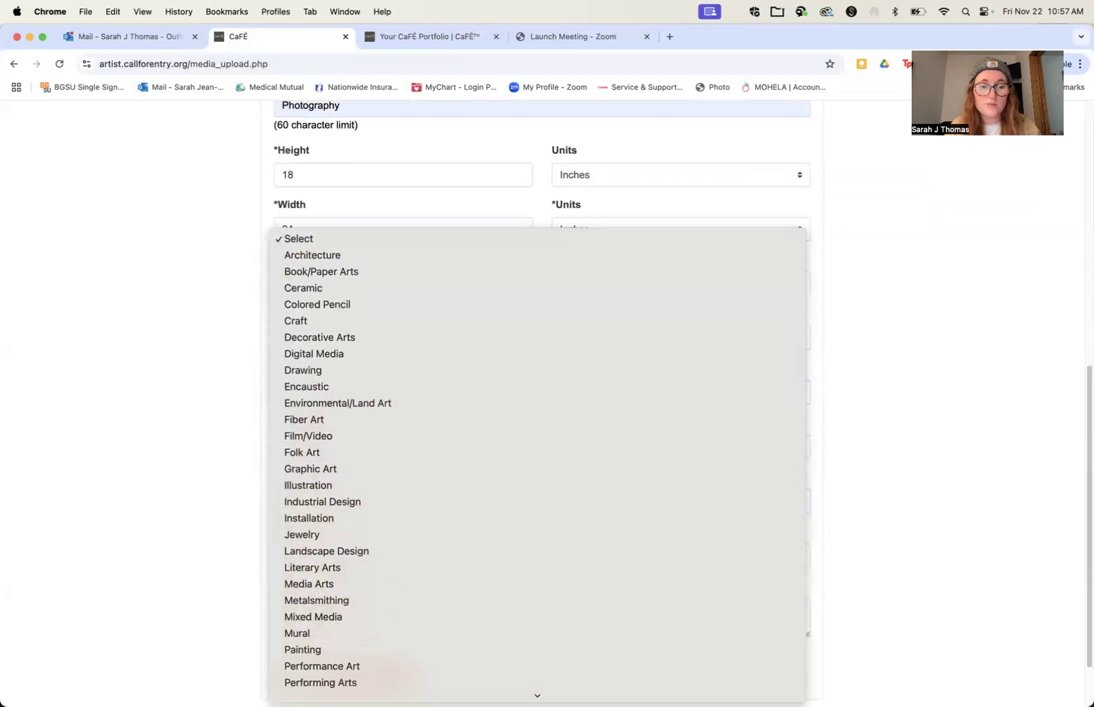
left_click(323, 592)
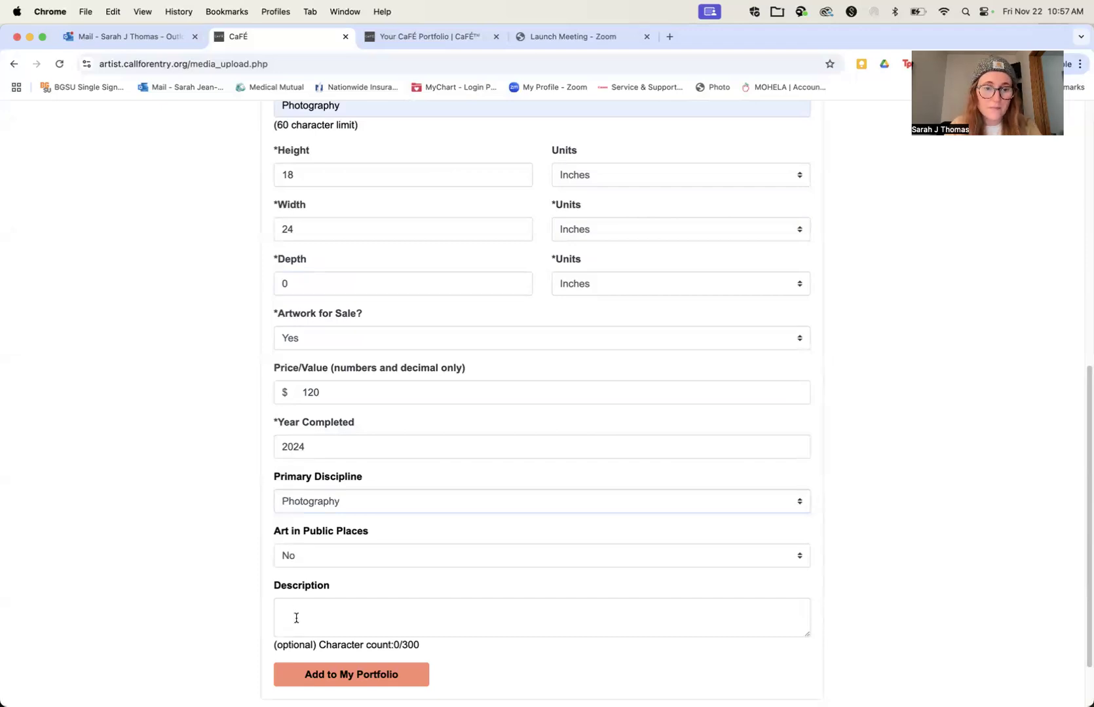
scroll(300, 613, "down", 3)
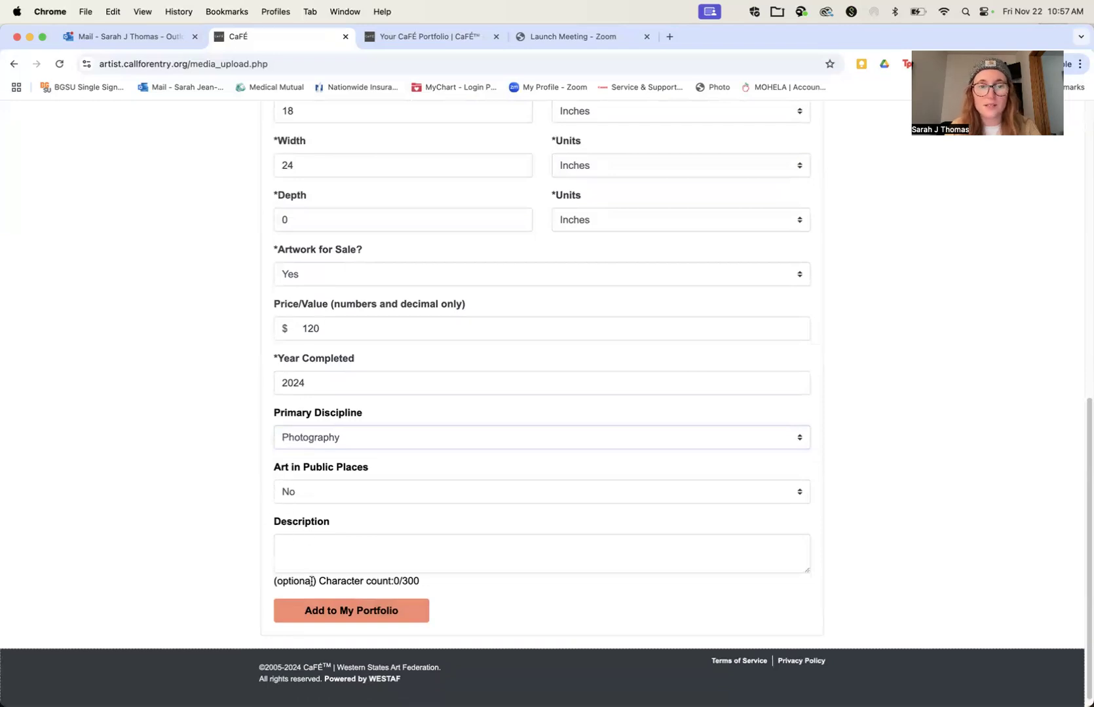
left_click(338, 613)
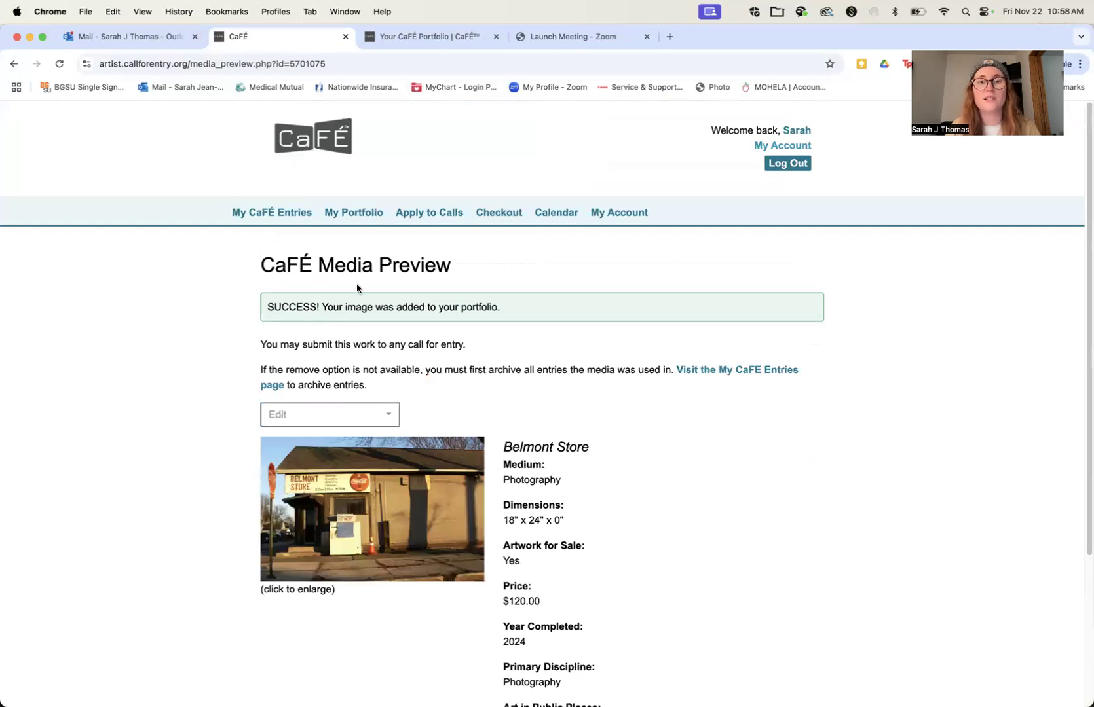
Step: Remove the duplicate Belmont Store entry priced at $100 from the portfolio, and open the remaining Belmont Store entry
left_click(356, 216)
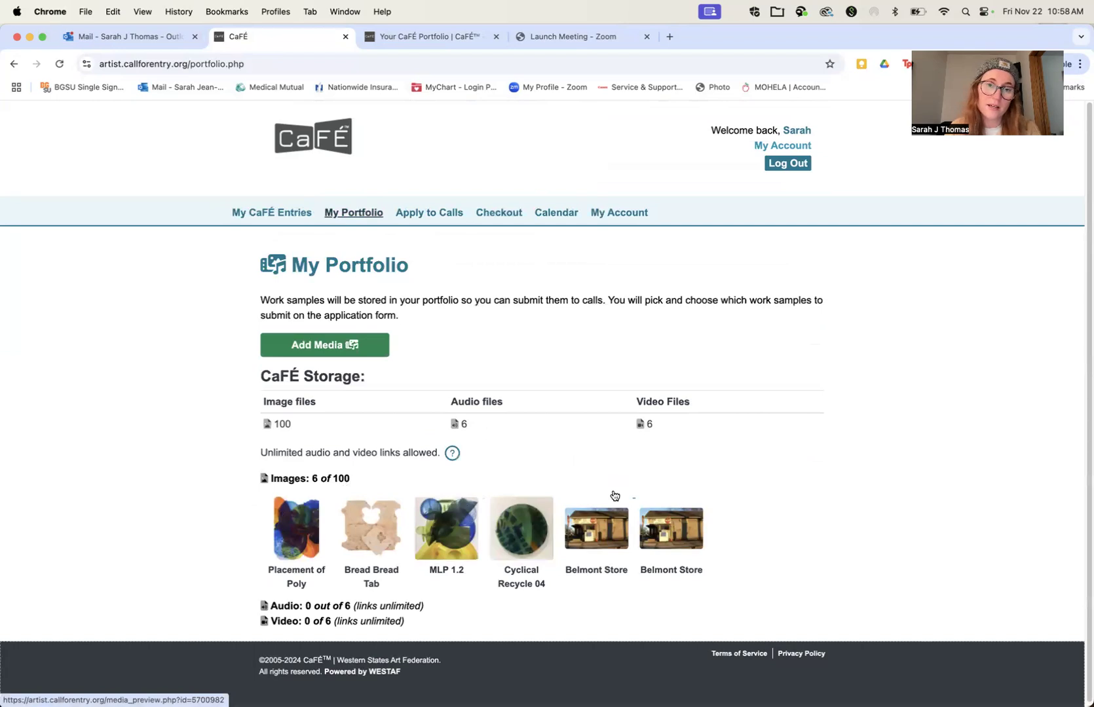
scroll(380, 313, "down", 1)
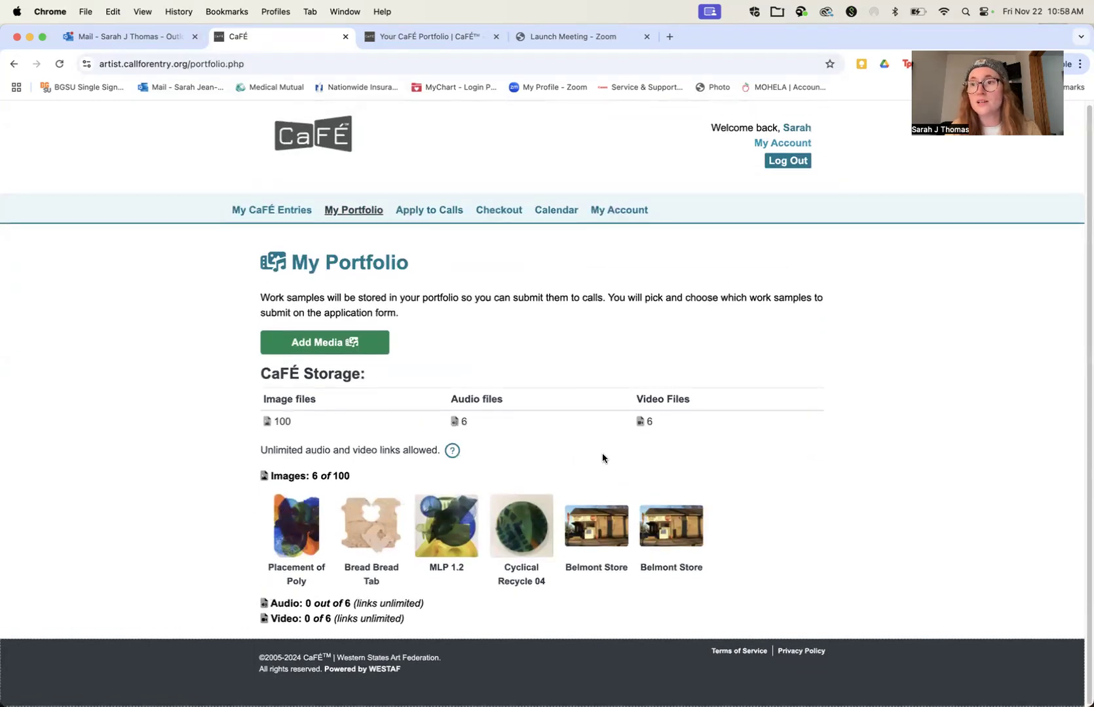
left_click(596, 535)
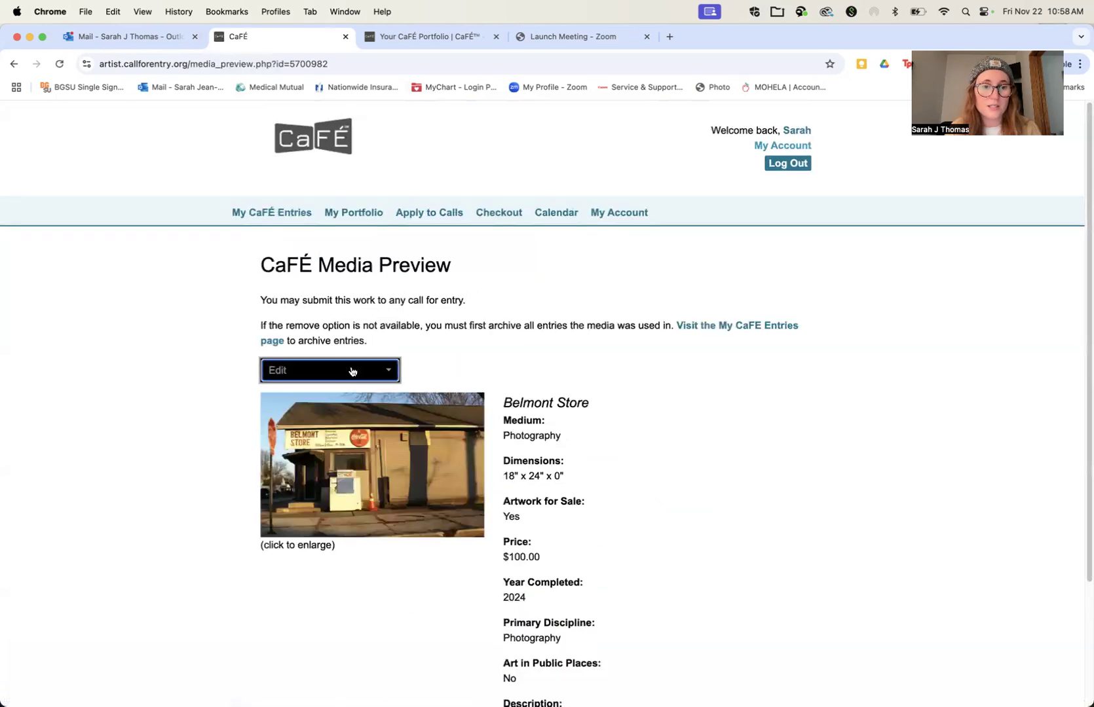
left_click(353, 371)
left_click(313, 488)
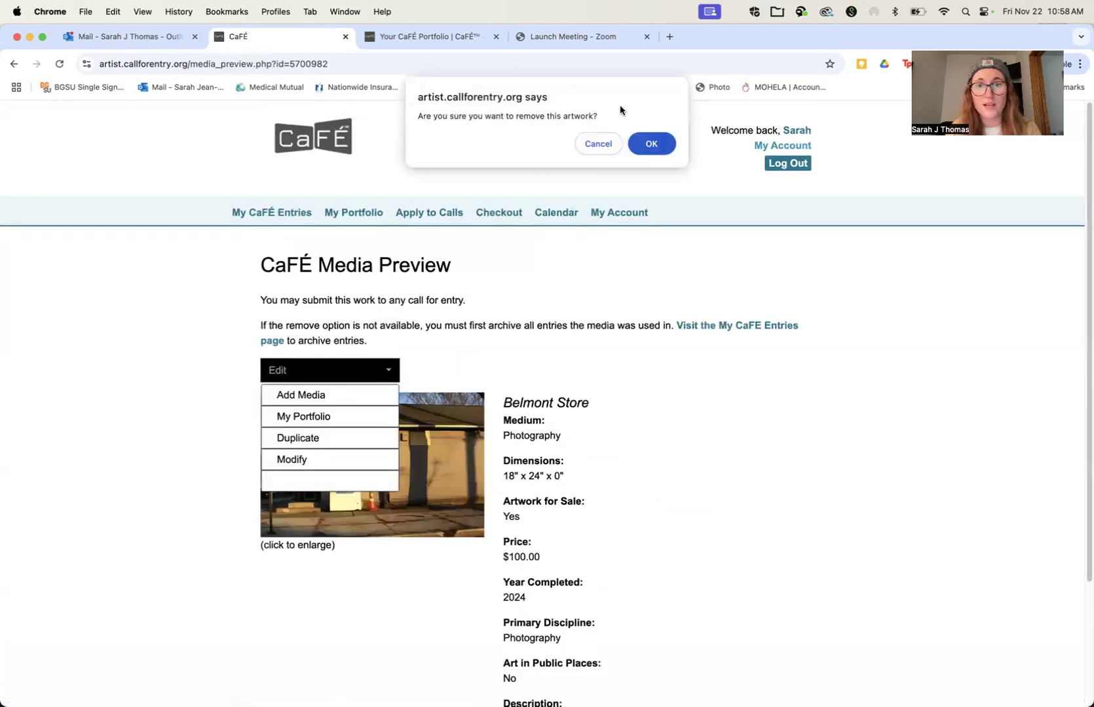
left_click(652, 144)
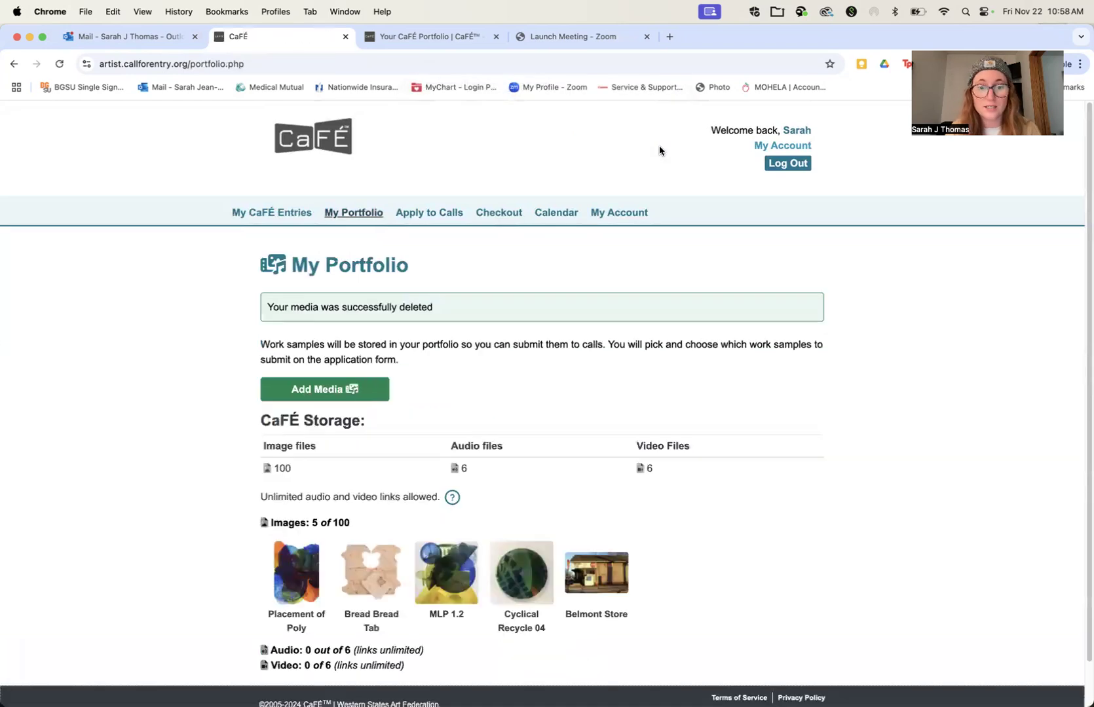
left_click(604, 573)
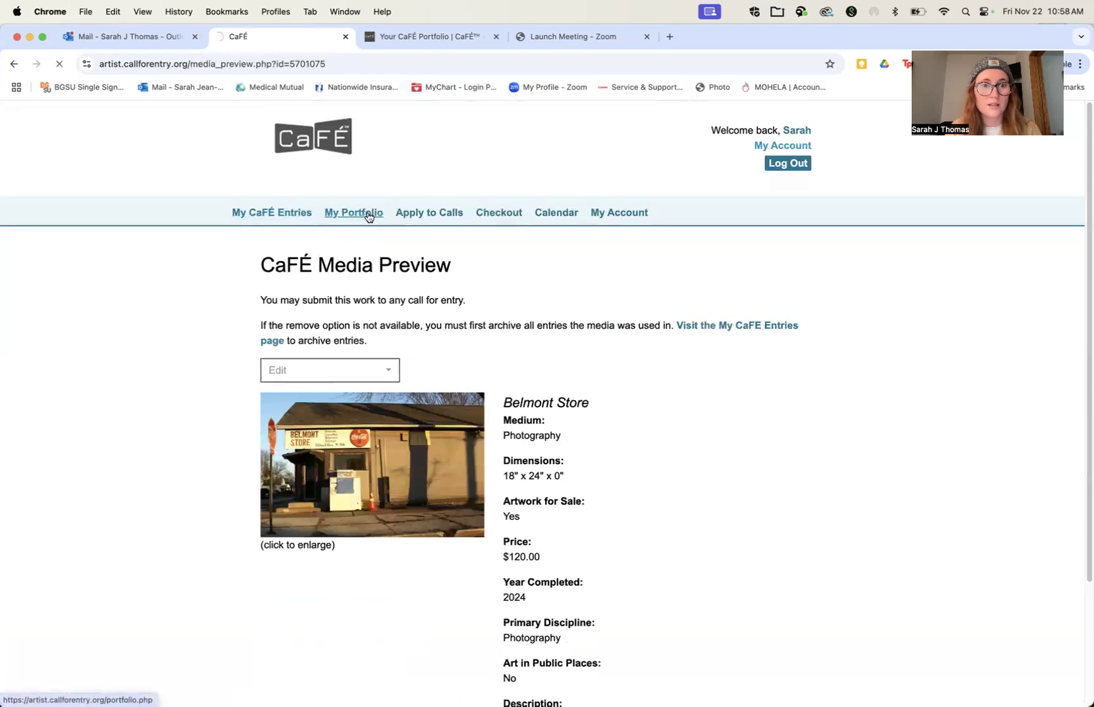
Step: Open the call link in the Outlook email about the 2025 Undergraduate Exhibition and read its instructions for entering and submitting
left_click(141, 36)
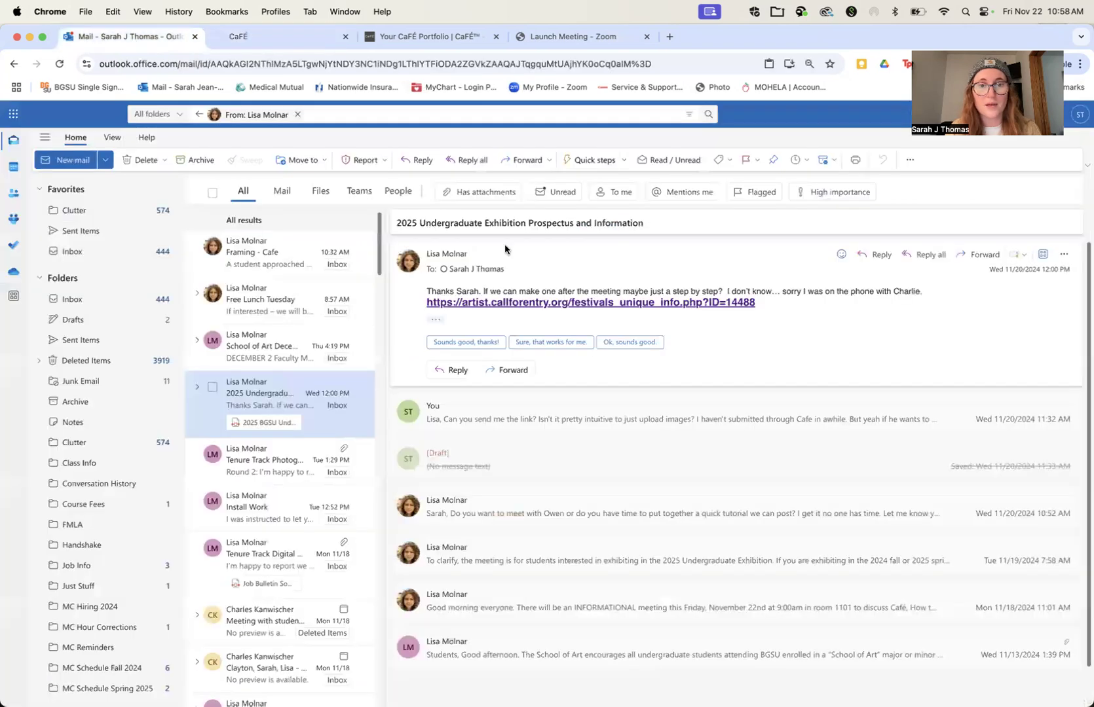
left_click(503, 304)
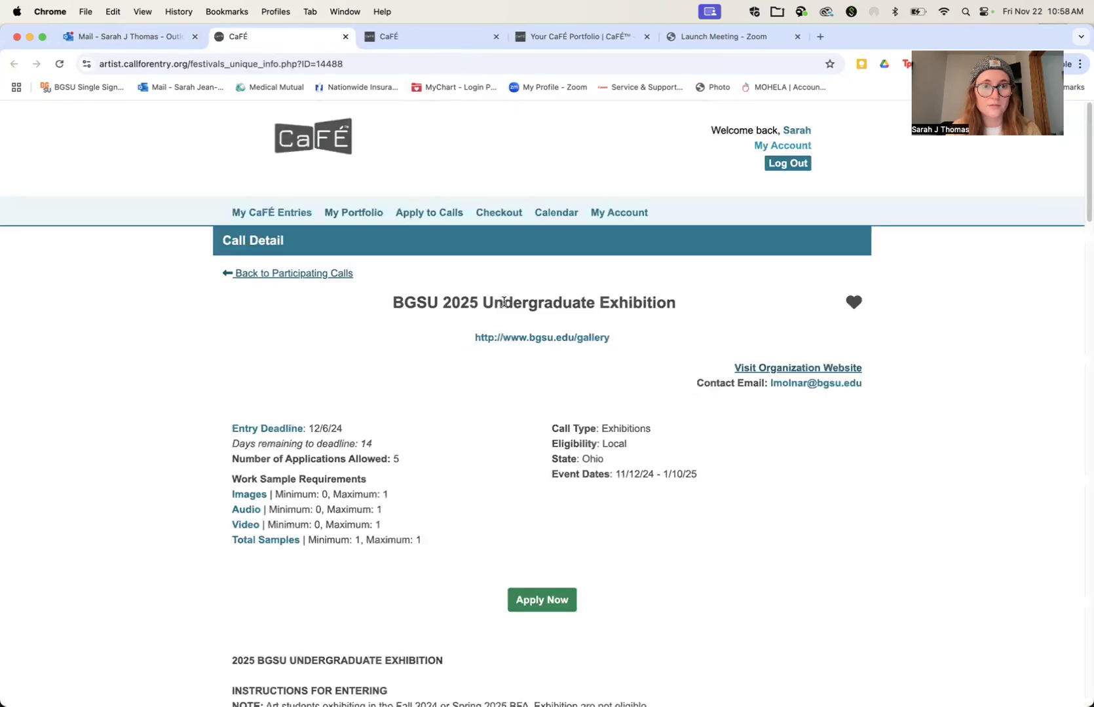
scroll(476, 459, "down", 3)
scroll(476, 451, "down", 5)
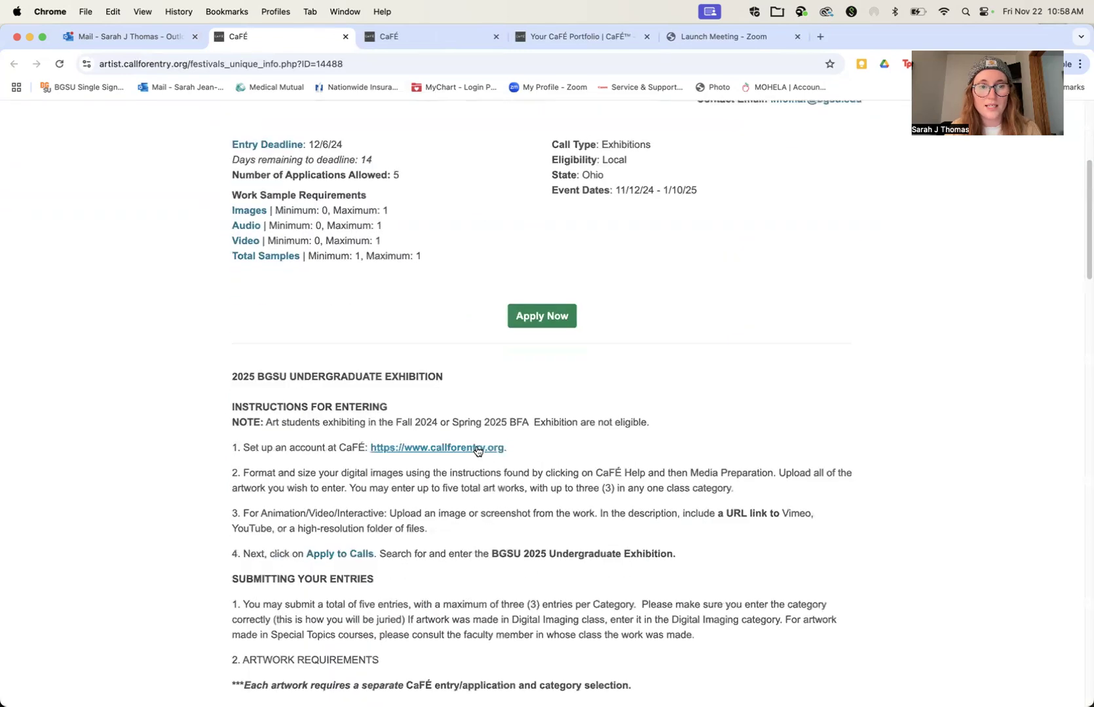
scroll(476, 451, "down", 2)
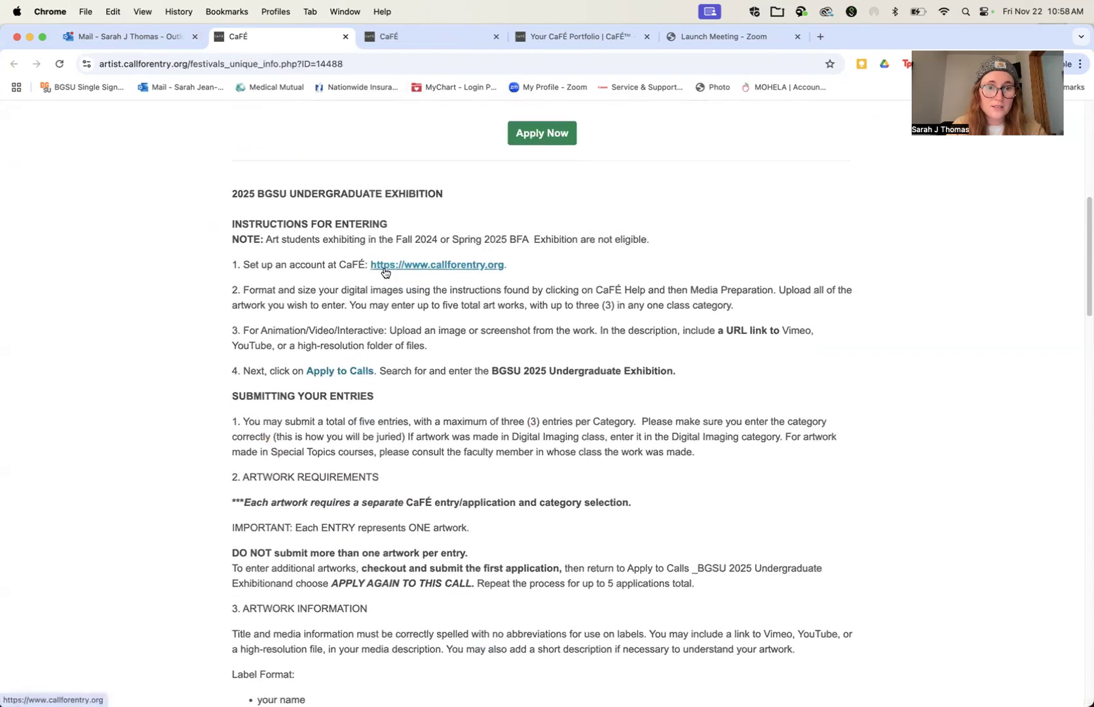
scroll(383, 274, "down", 3)
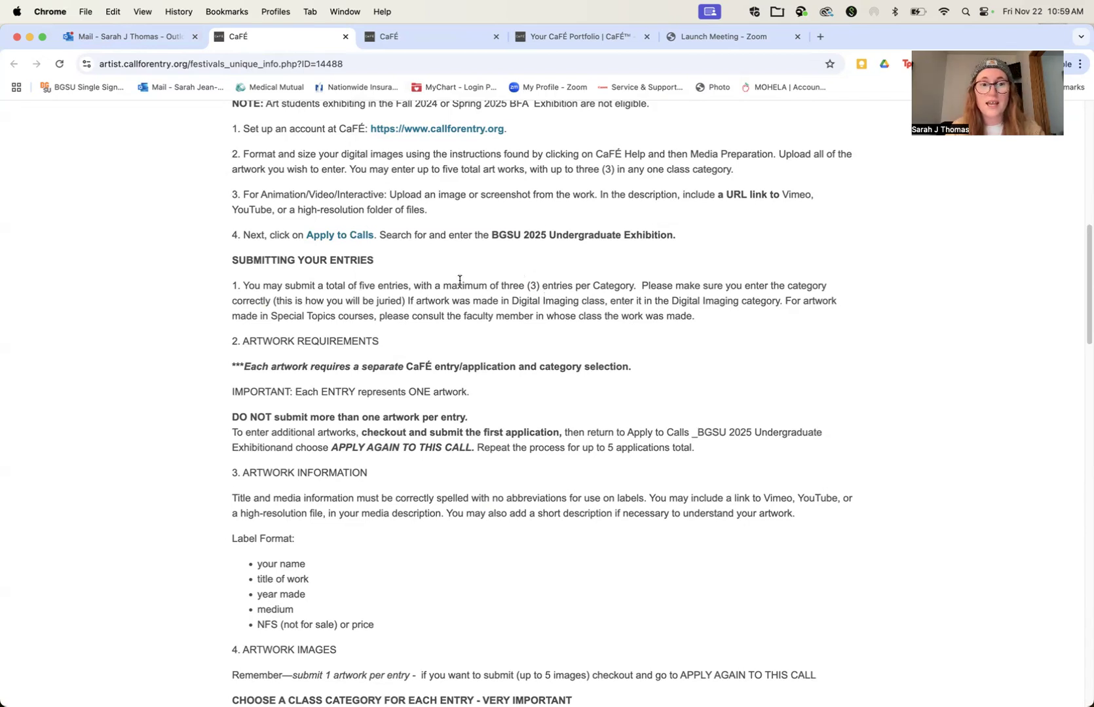
scroll(459, 280, "down", 2)
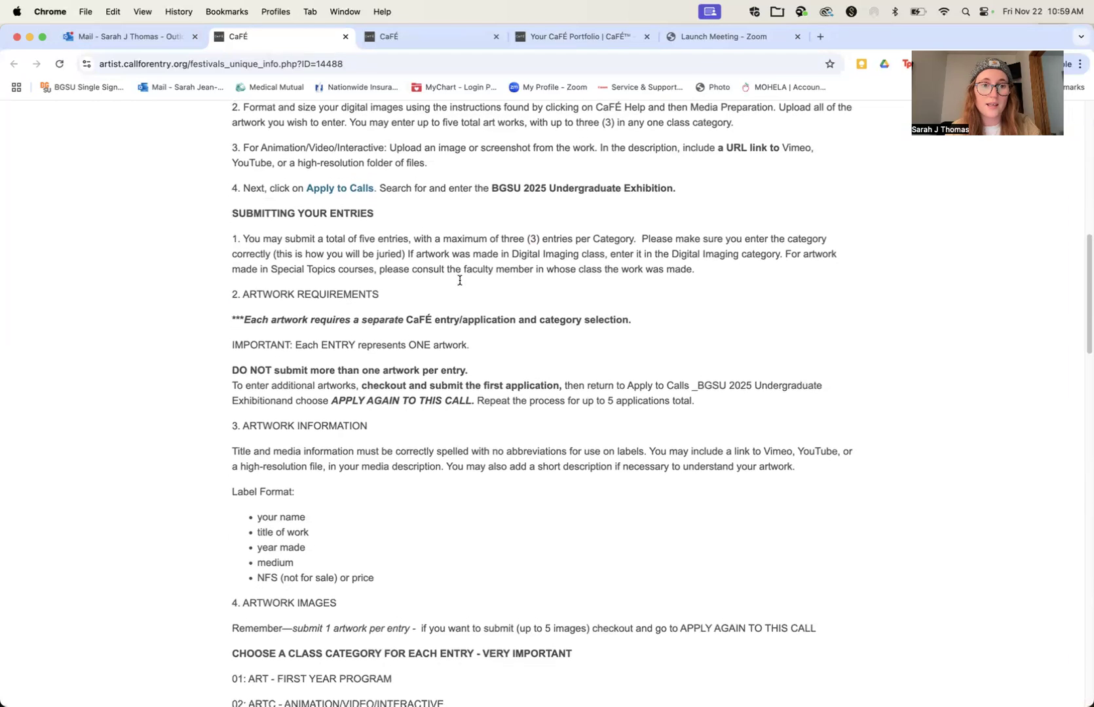
Step: Review the artwork information, class categories, work preparation rules, calendar and eligibility criteria on the call page
scroll(351, 333, "down", 3)
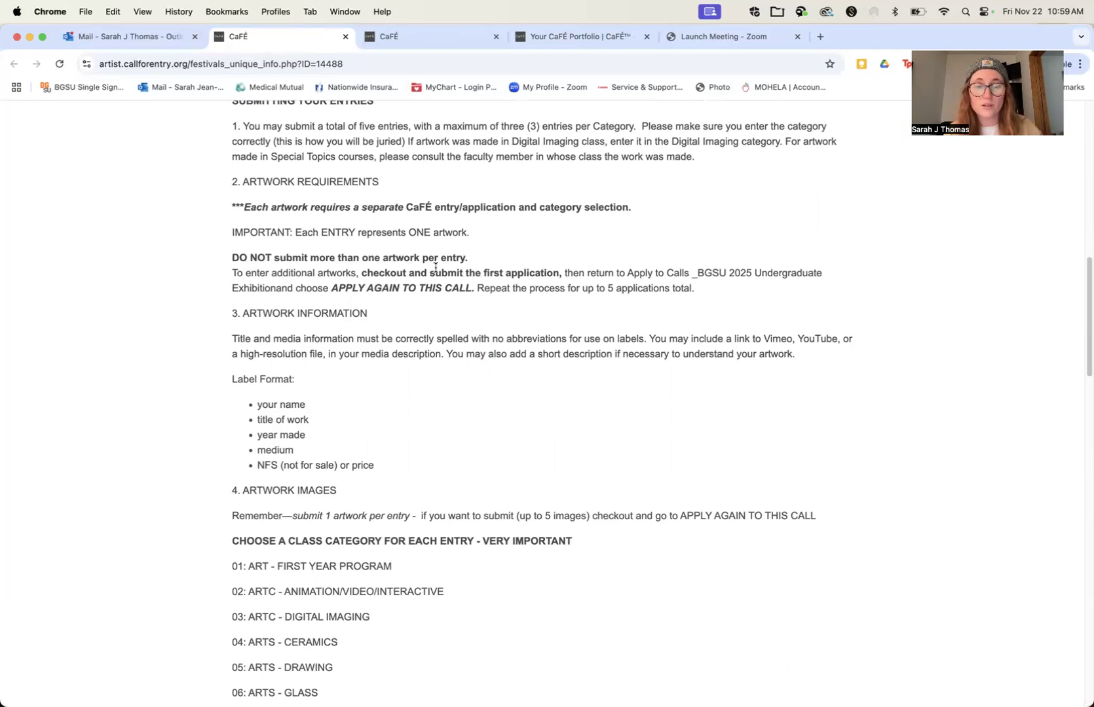
scroll(435, 268, "down", 5)
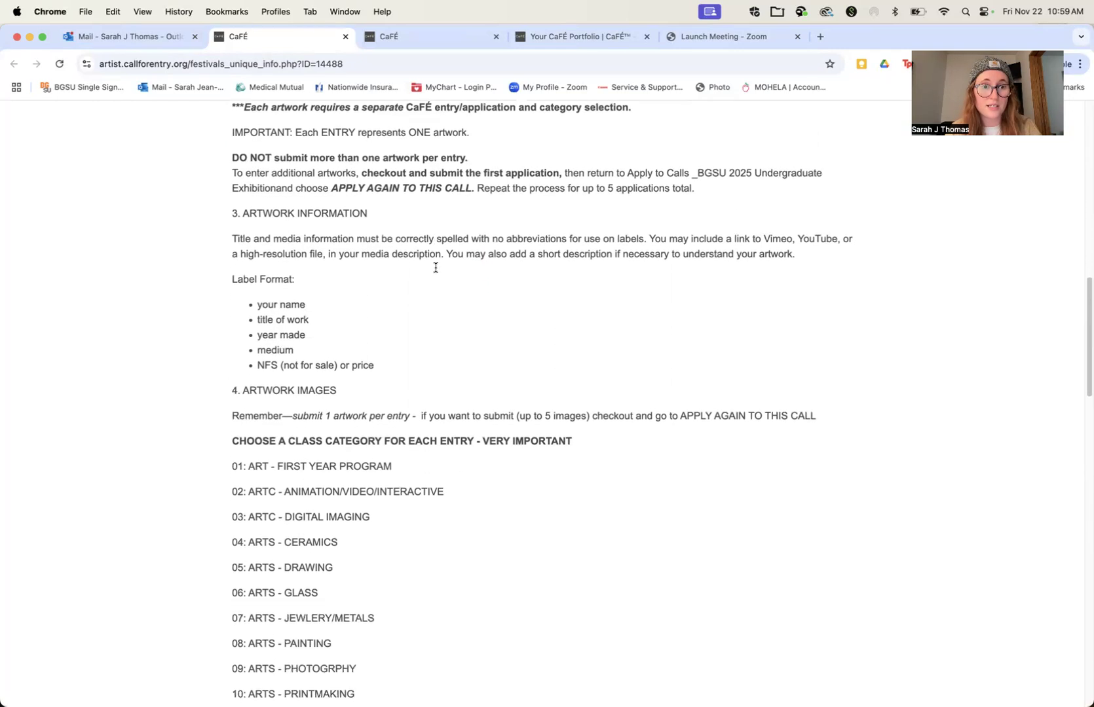
scroll(438, 272, "down", 4)
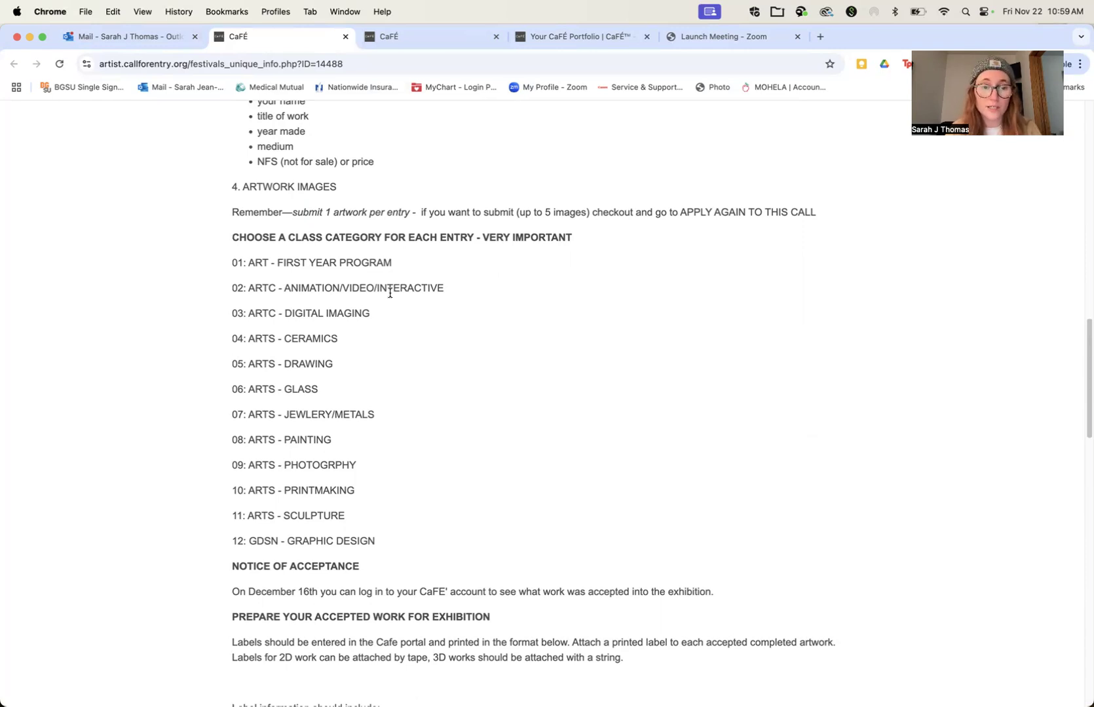
scroll(389, 293, "down", 7)
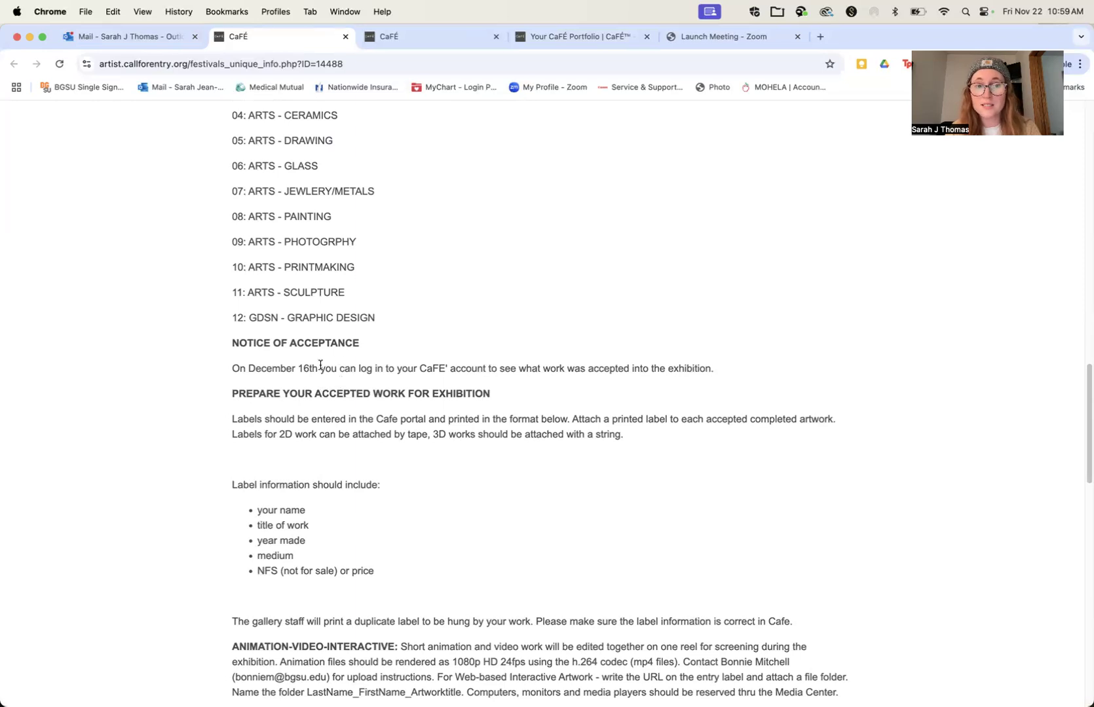
scroll(313, 384, "down", 10)
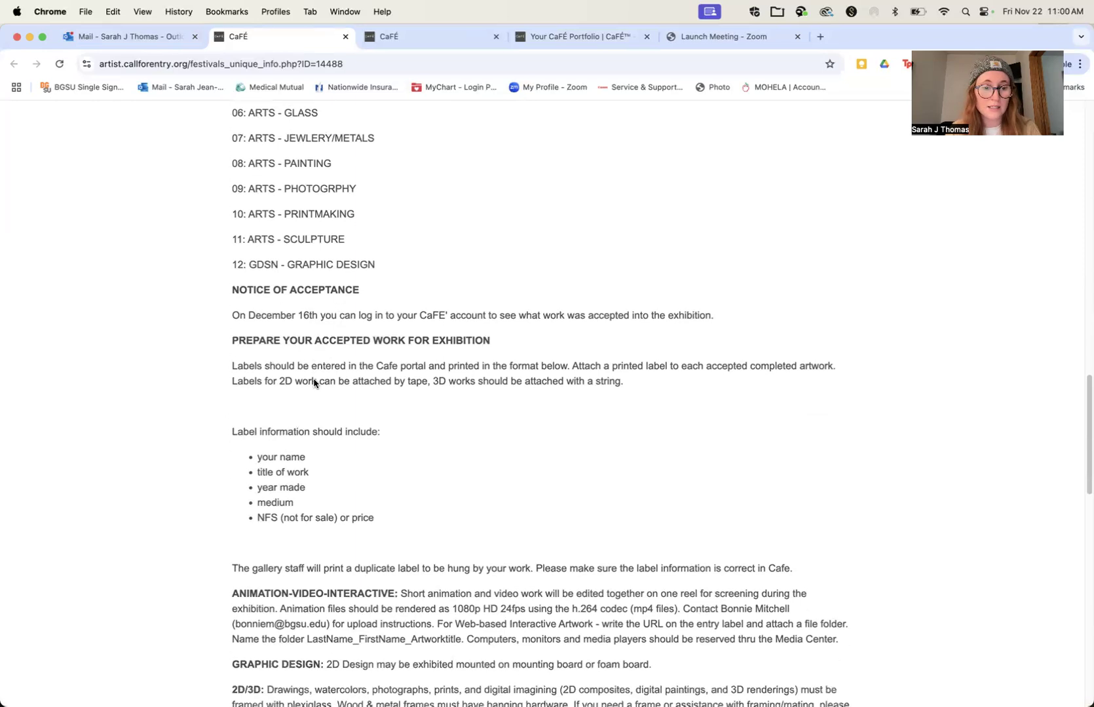
scroll(314, 379, "down", 12)
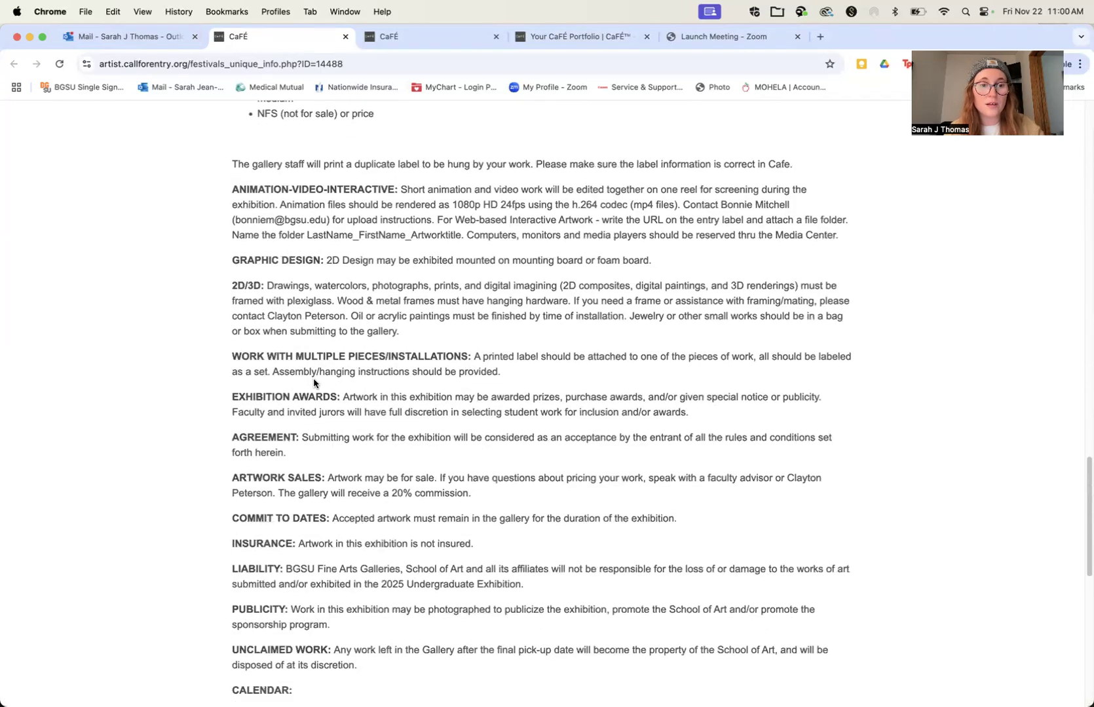
scroll(314, 383, "down", 7)
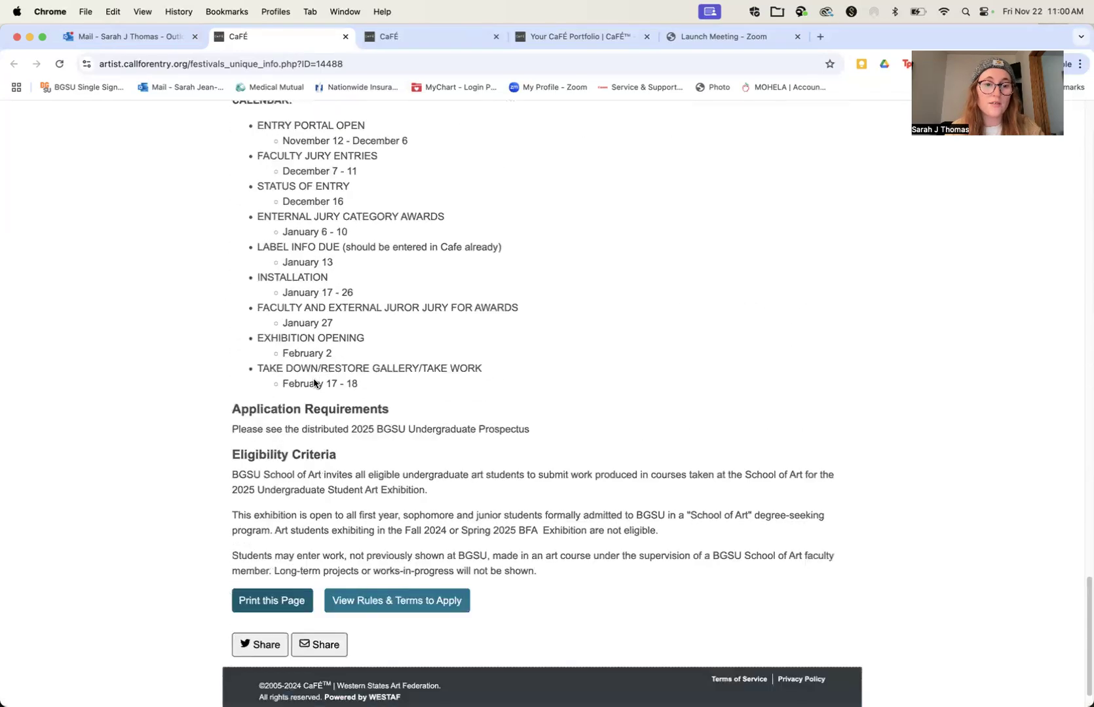
Step: Start an application to the BGSU 2025 Undergraduate Exhibition and agree to its rules and terms
scroll(314, 383, "up", 20)
scroll(313, 384, "up", 20)
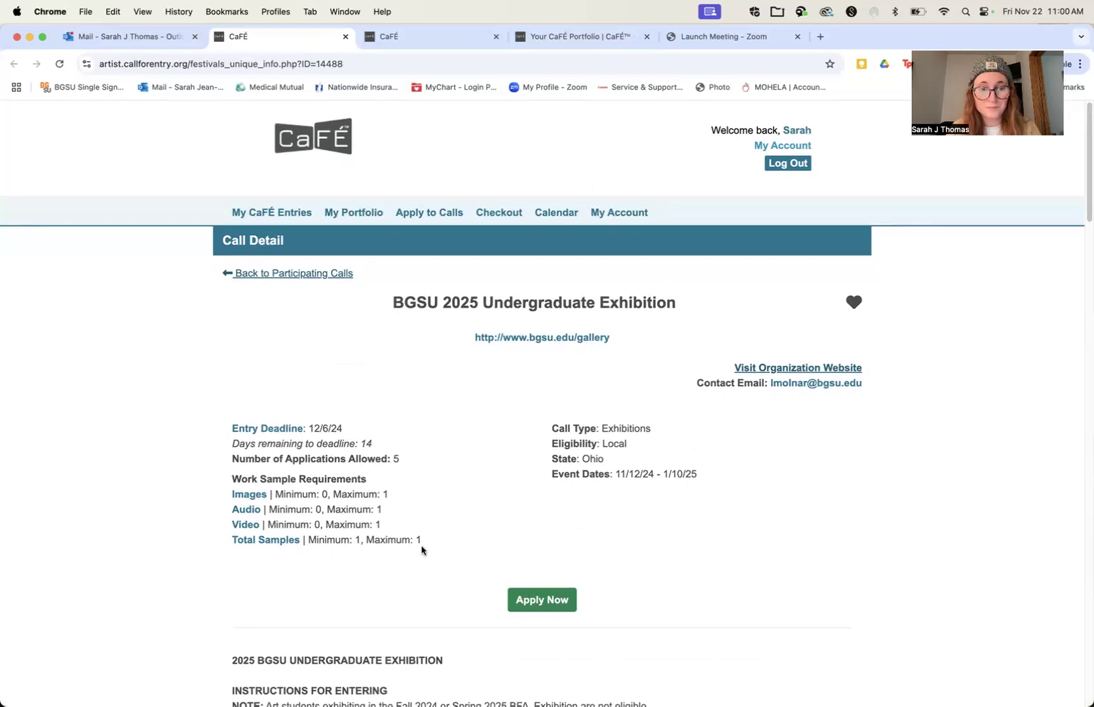
left_click(537, 600)
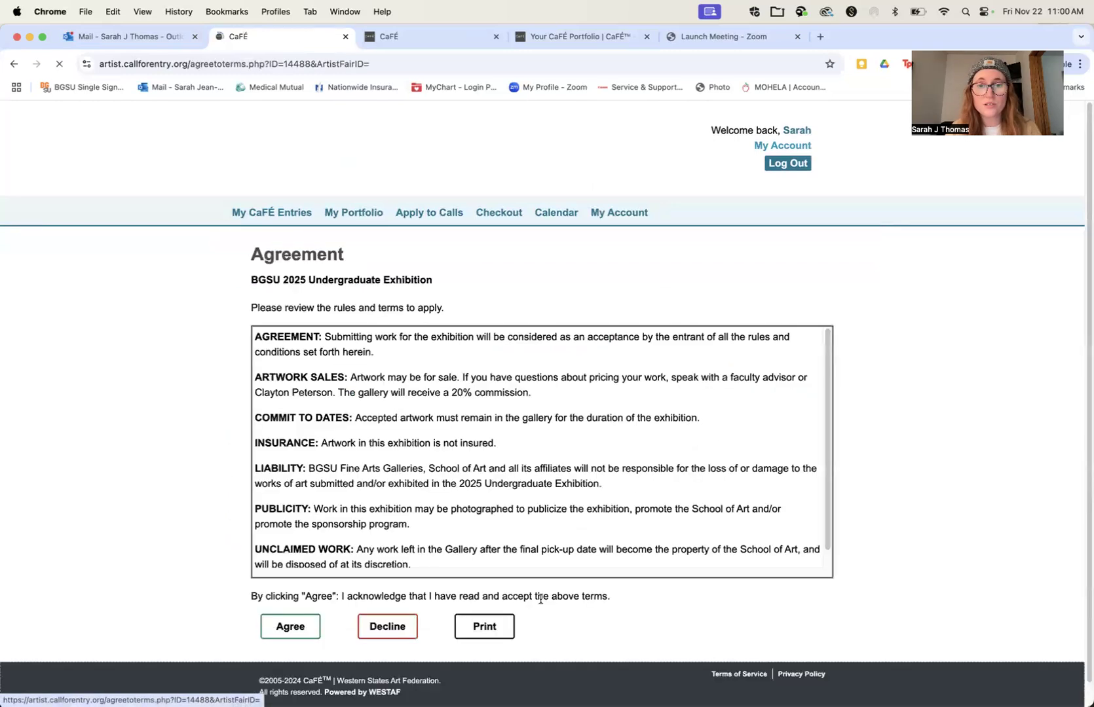
left_click(303, 630)
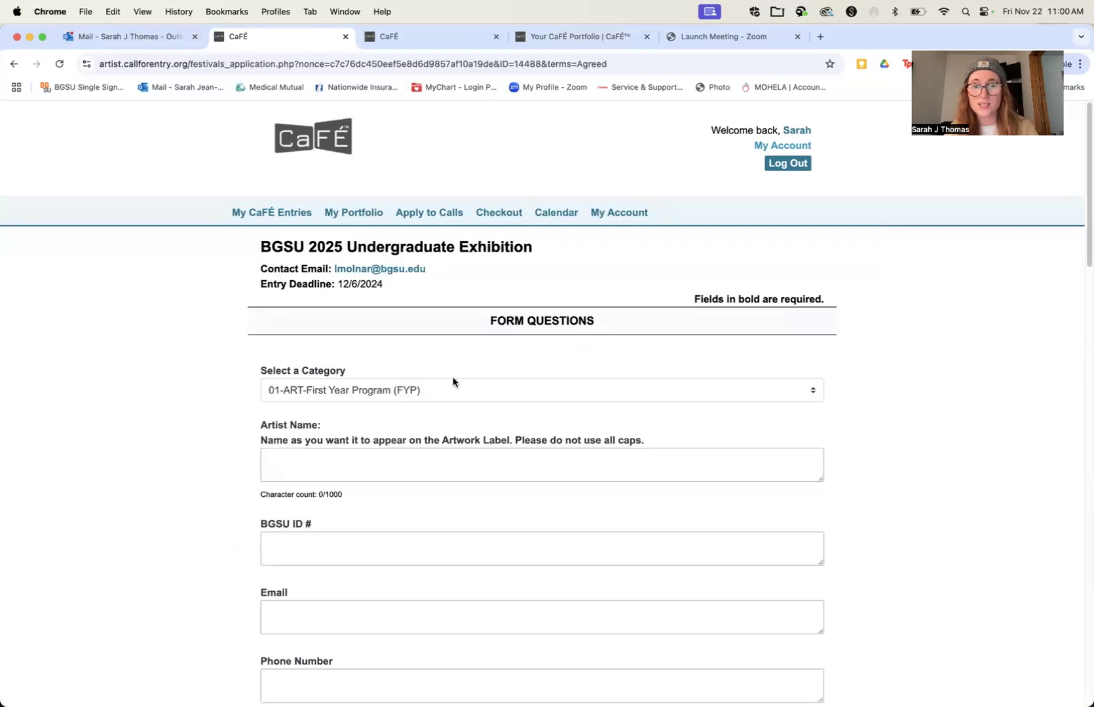
Step: Set the application category to 09-ARTS-Photography and enter the artist's name for the artwork label
left_click(438, 390)
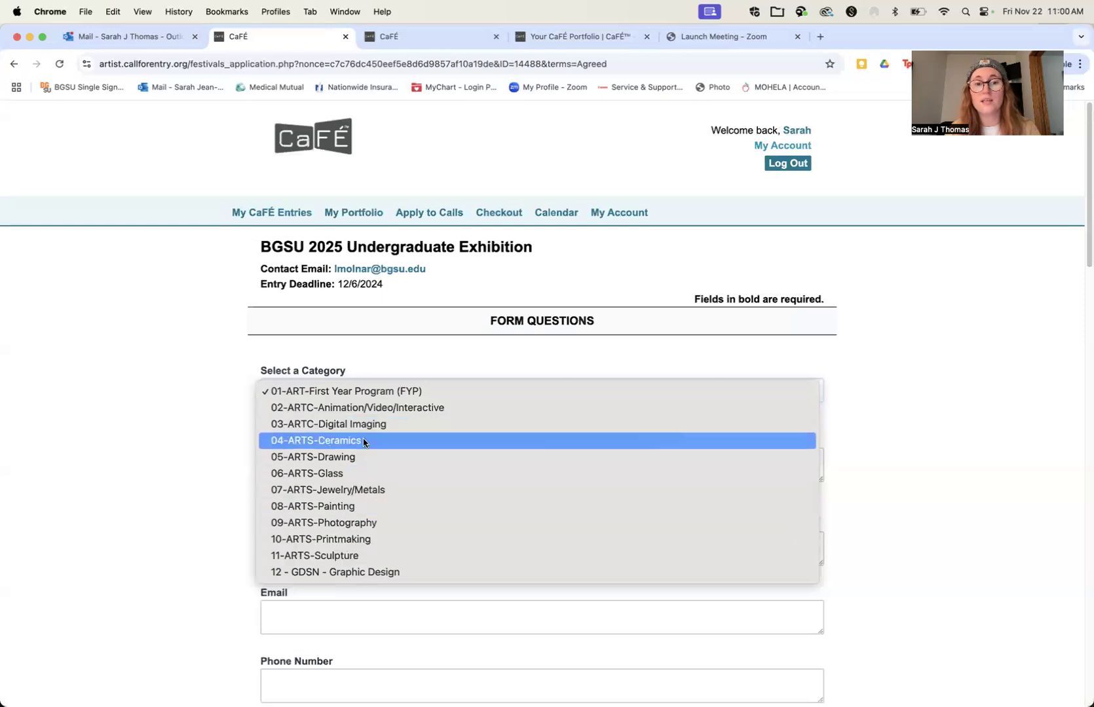
left_click(340, 524)
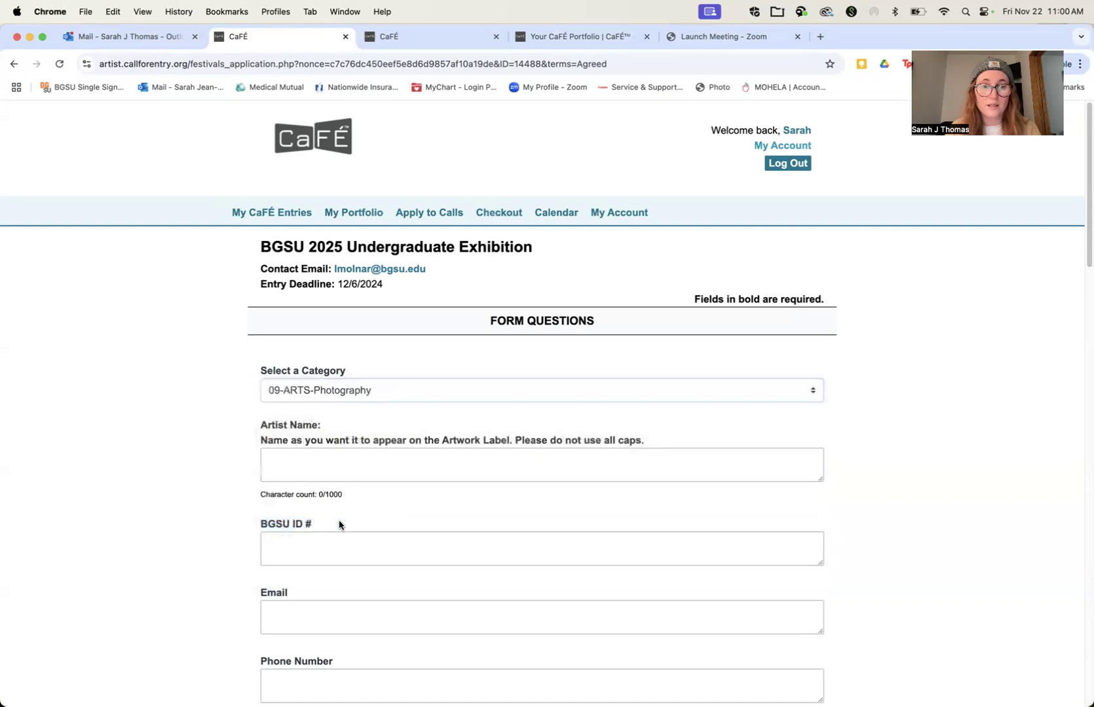
left_click(330, 461)
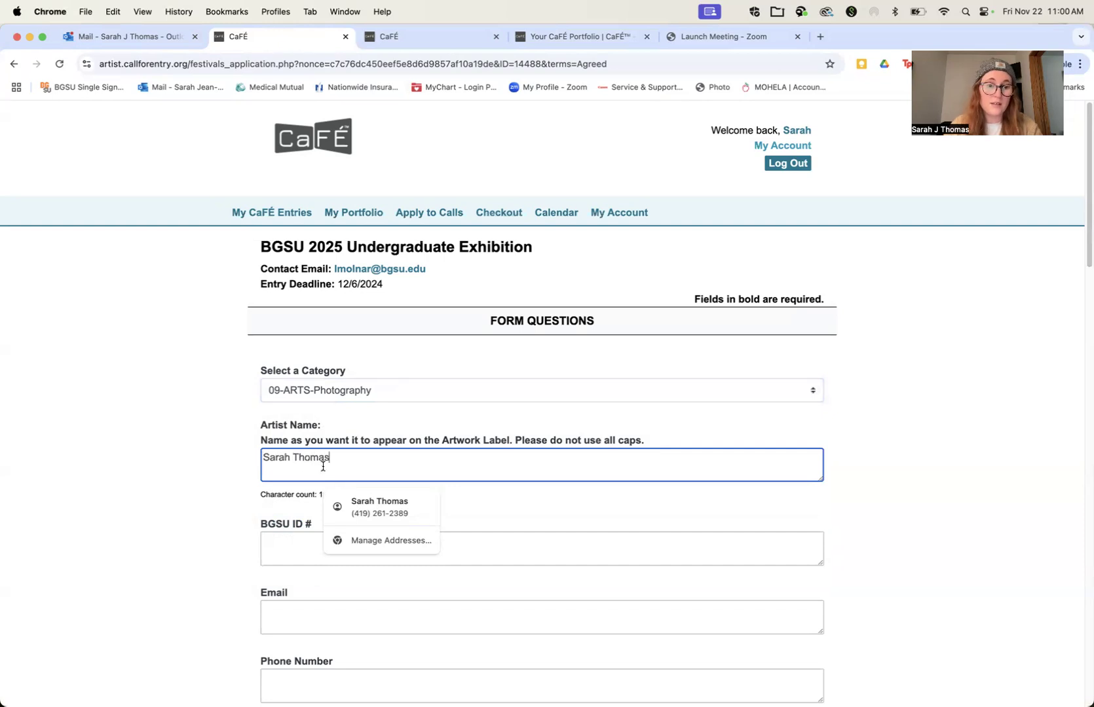
Step: Enter the applicant's e-mail address in the application form
left_click(298, 553)
scroll(297, 551, "down", 3)
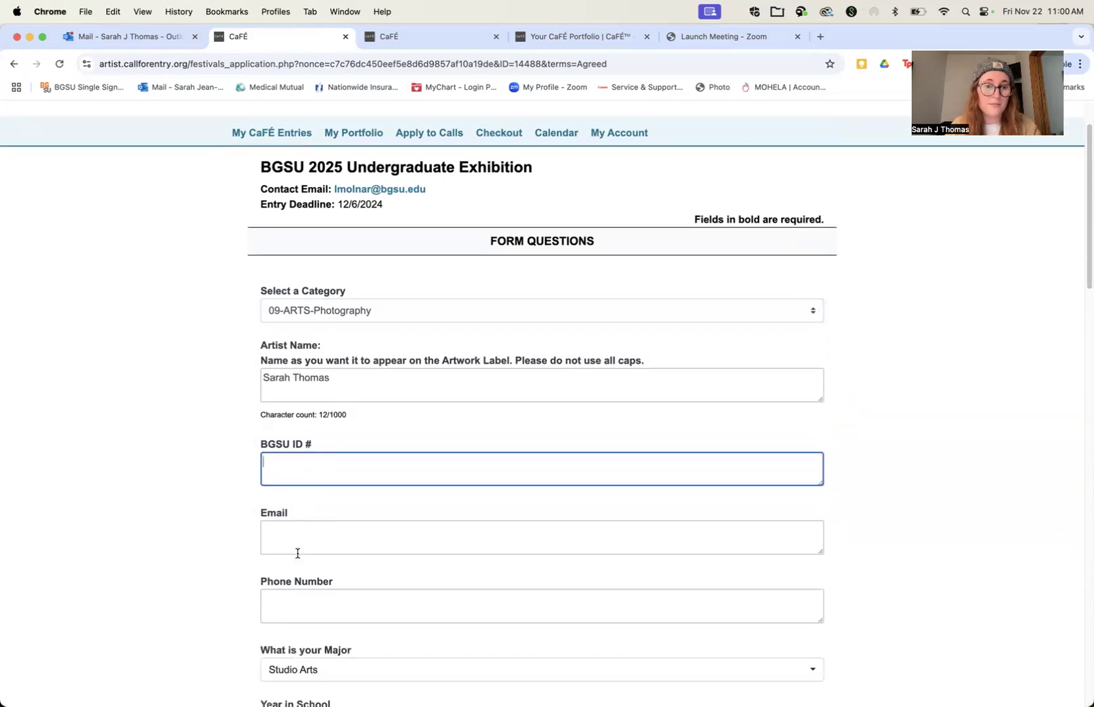
left_click(289, 527)
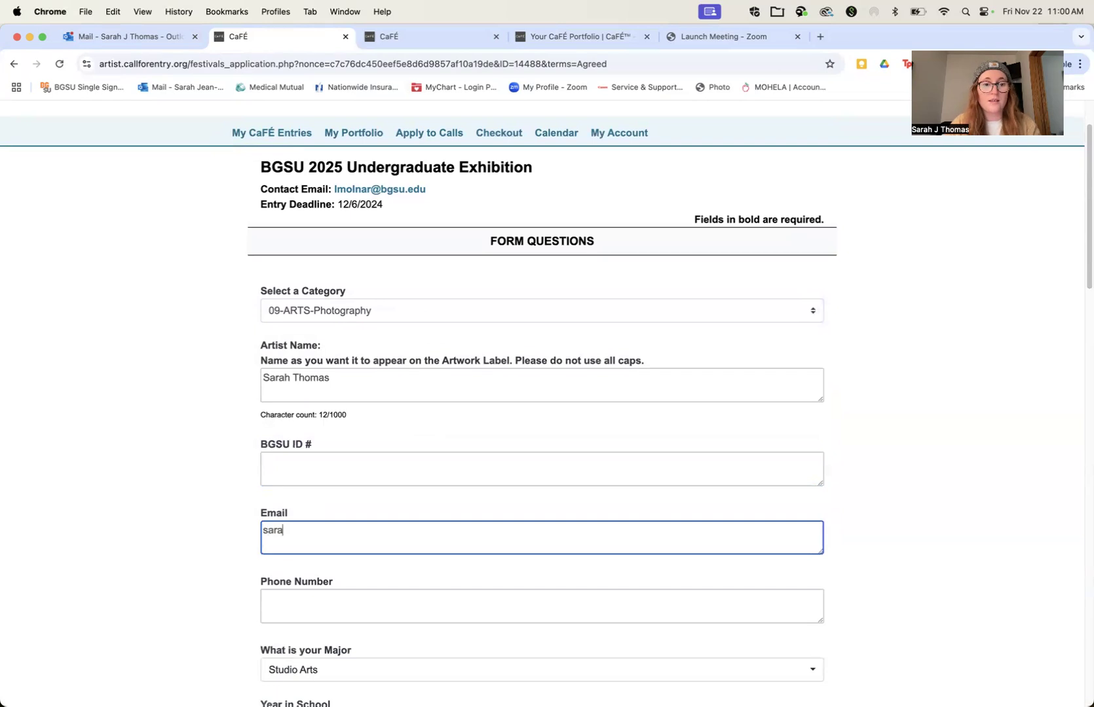
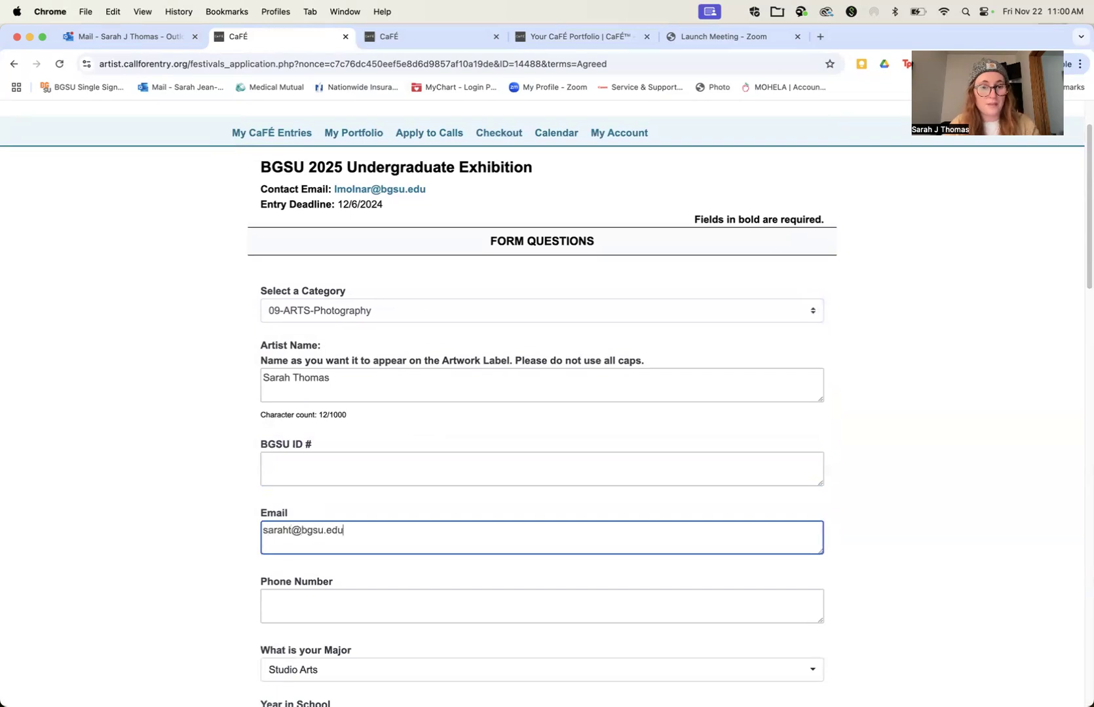
left_click(306, 605)
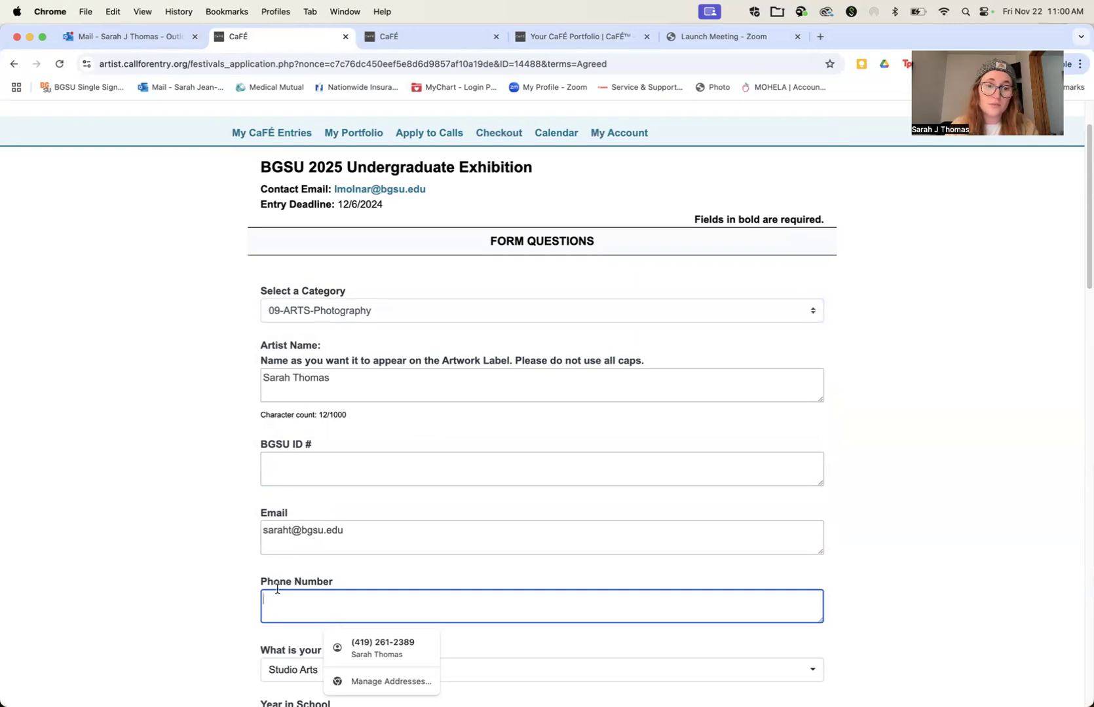
Step: Set the major to Studio Arts and the year in school to Senior
scroll(277, 589, "down", 1)
scroll(276, 588, "down", 3)
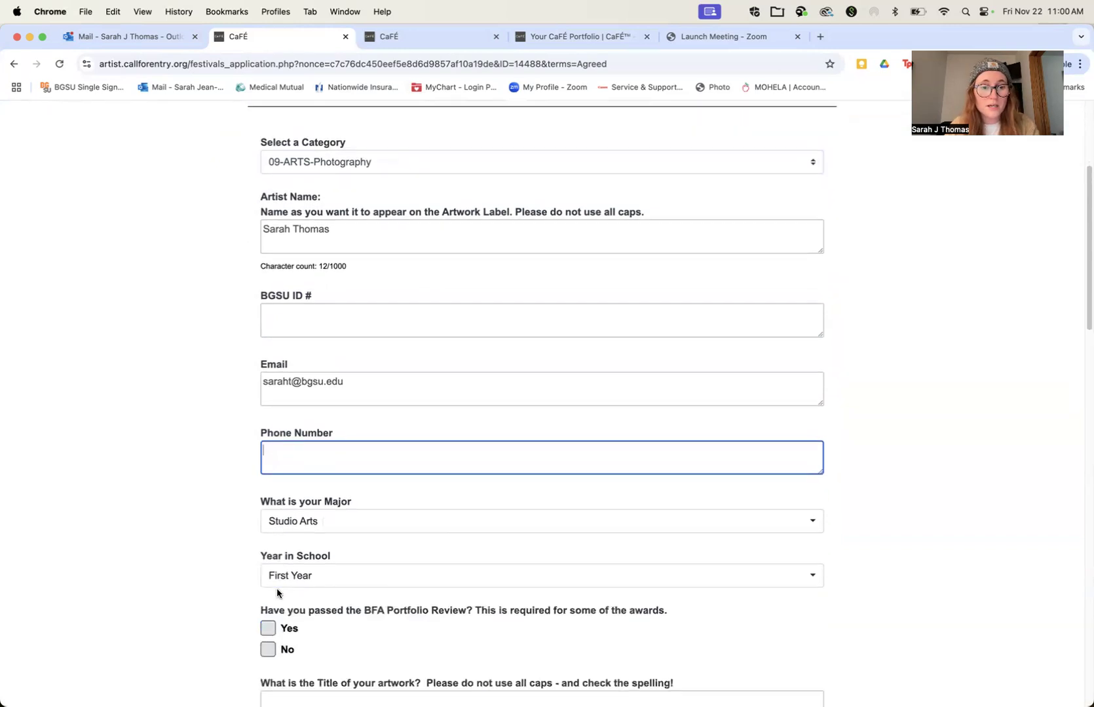
left_click(298, 529)
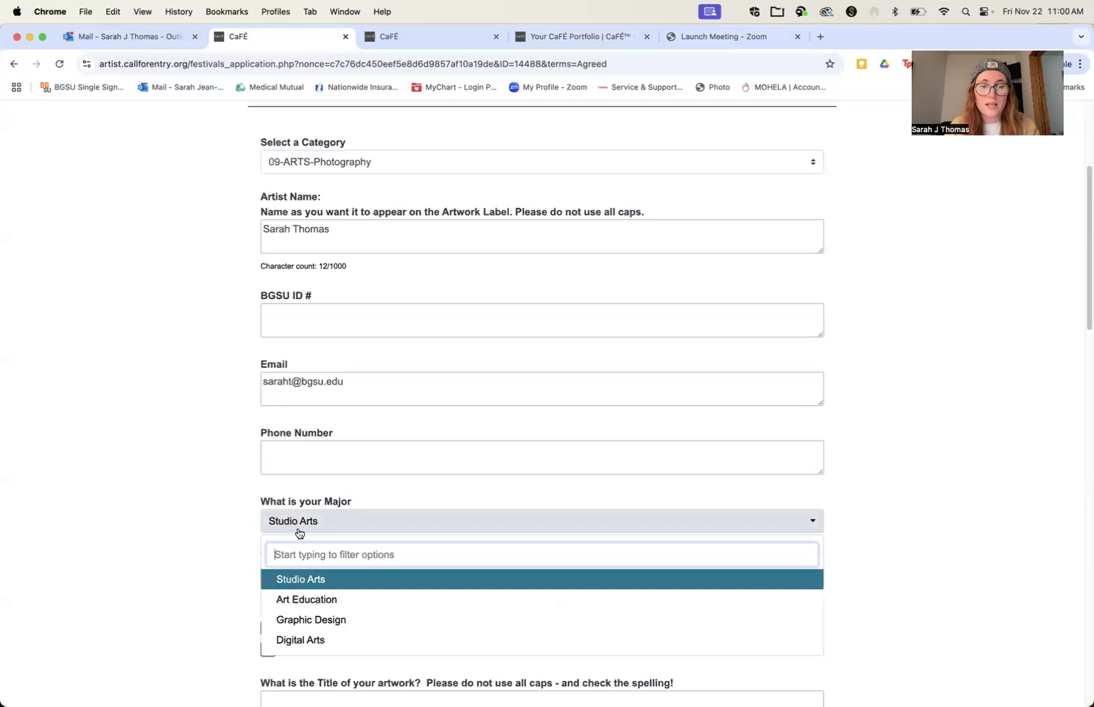
left_click(300, 580)
left_click(321, 578)
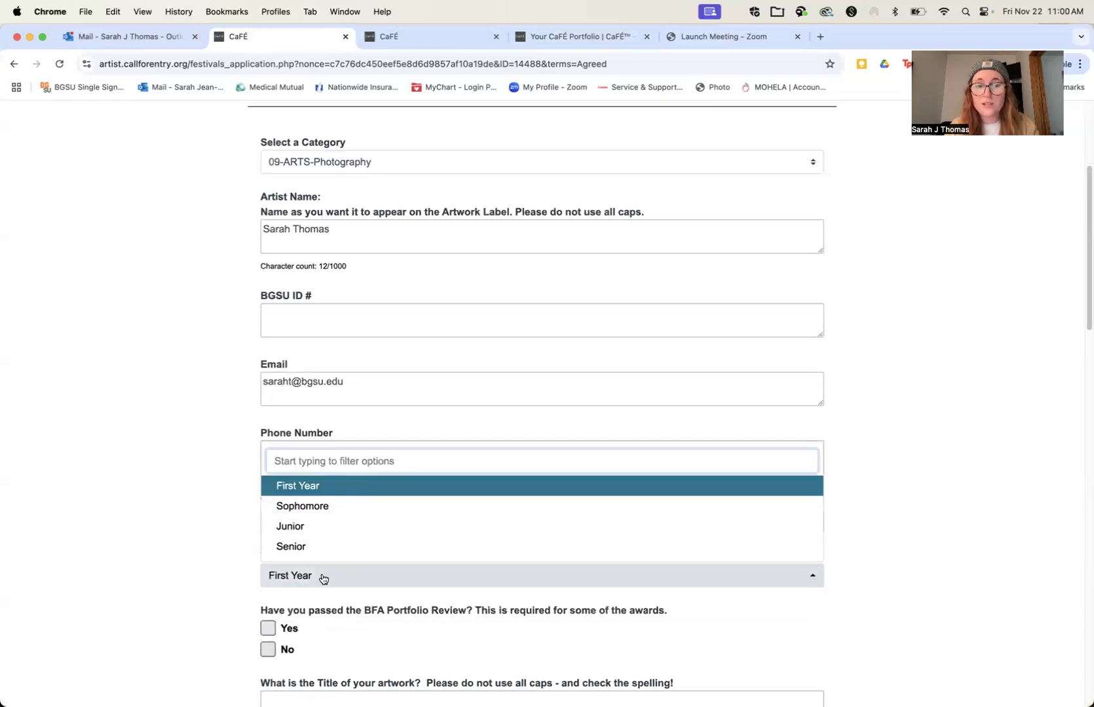
left_click(301, 550)
Step: Enter Belmont Store as the title of the artwork
scroll(372, 543, "down", 4)
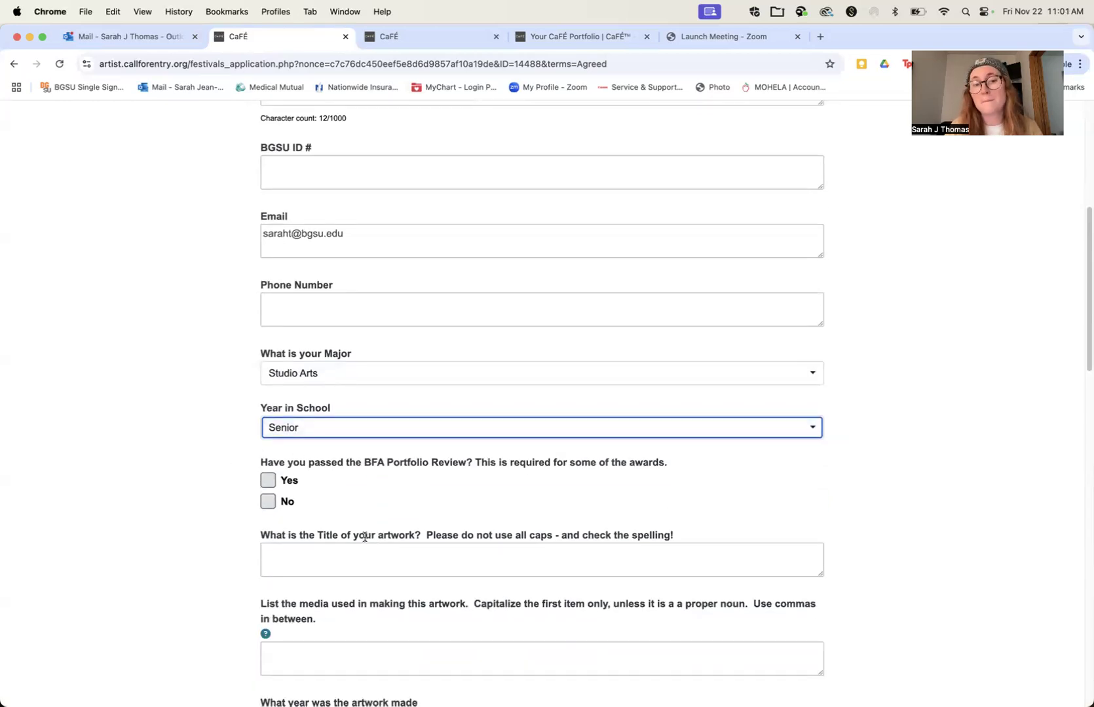
left_click(345, 558)
type("Be")
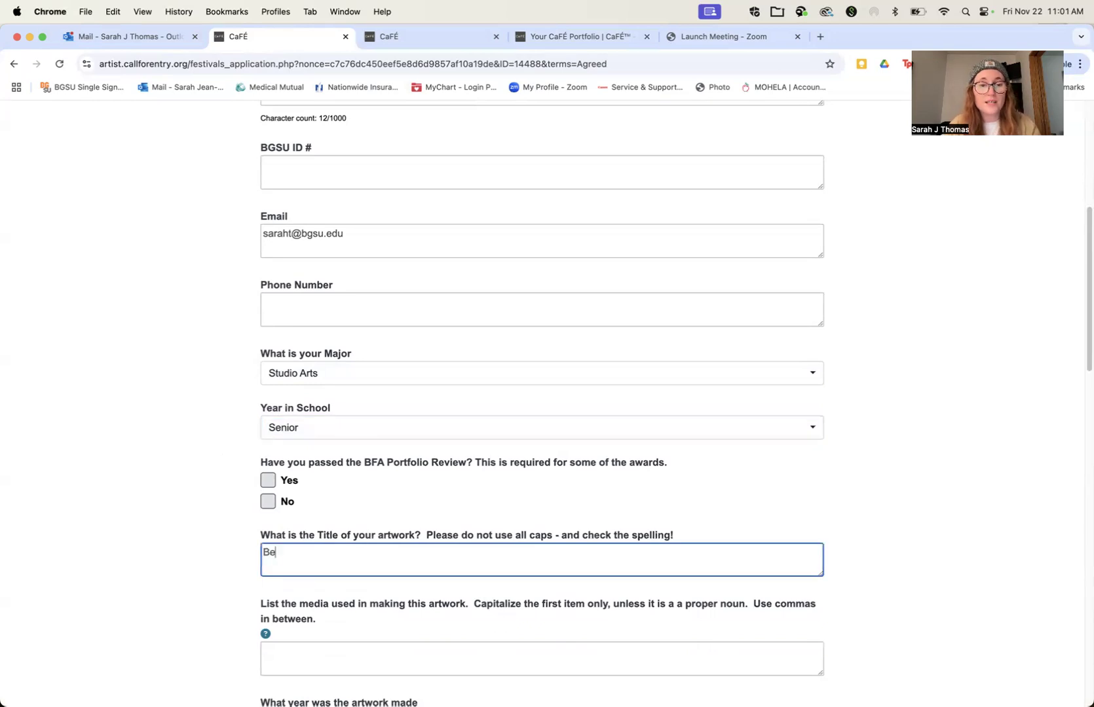
type("lmont Store")
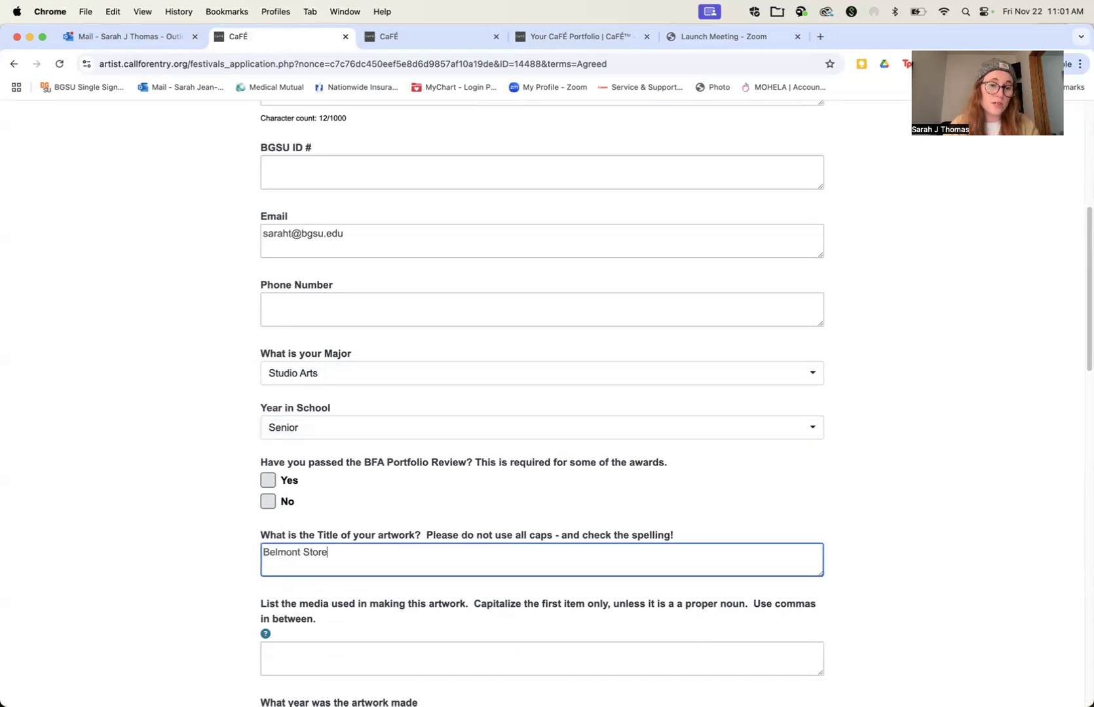
Step: List the artwork's media as Digital Print and give 2024 as the year it was made
scroll(352, 556, "down", 1)
scroll(351, 556, "down", 5)
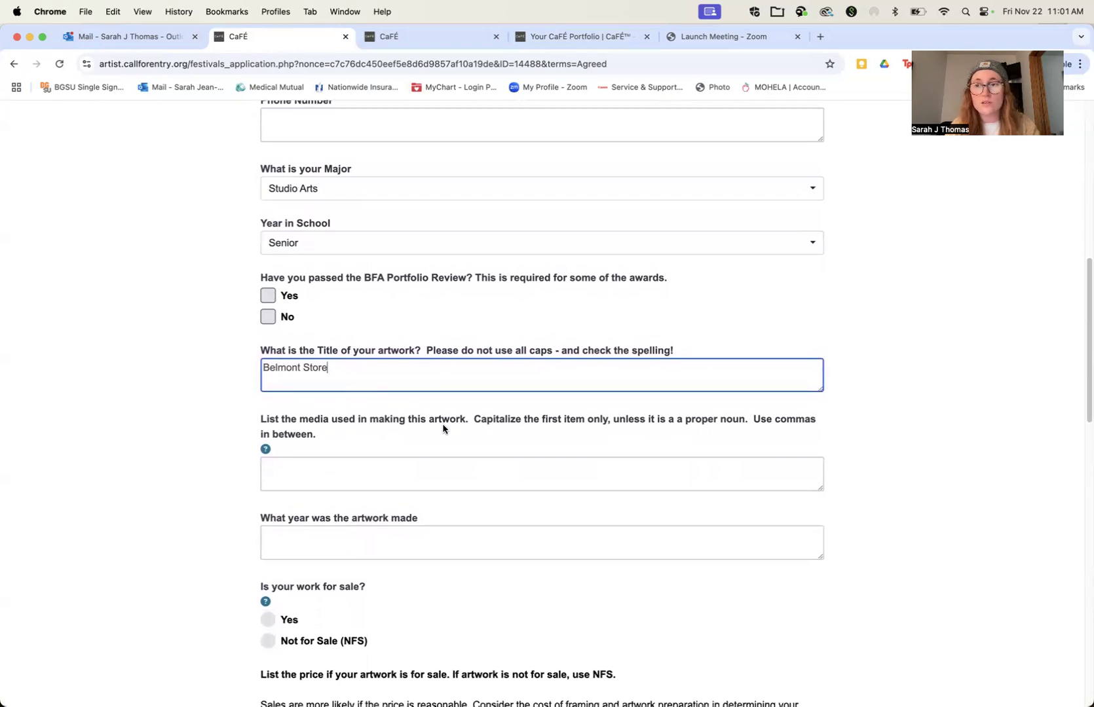
left_click(366, 465)
type("Digital Print")
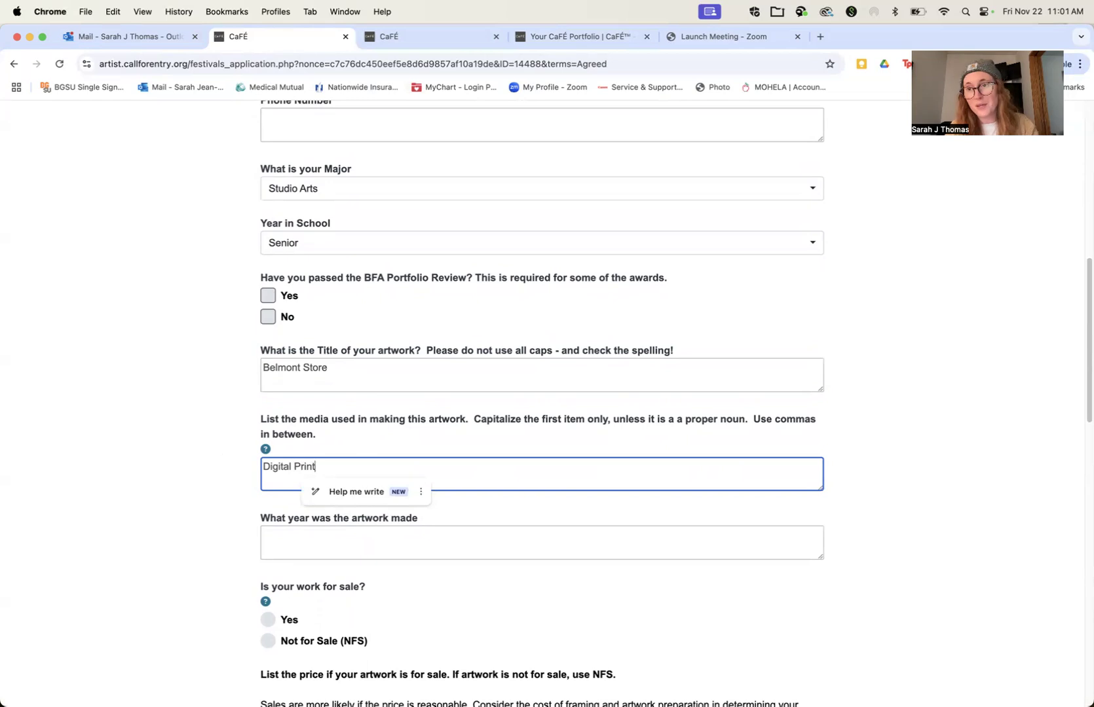
left_click(311, 543)
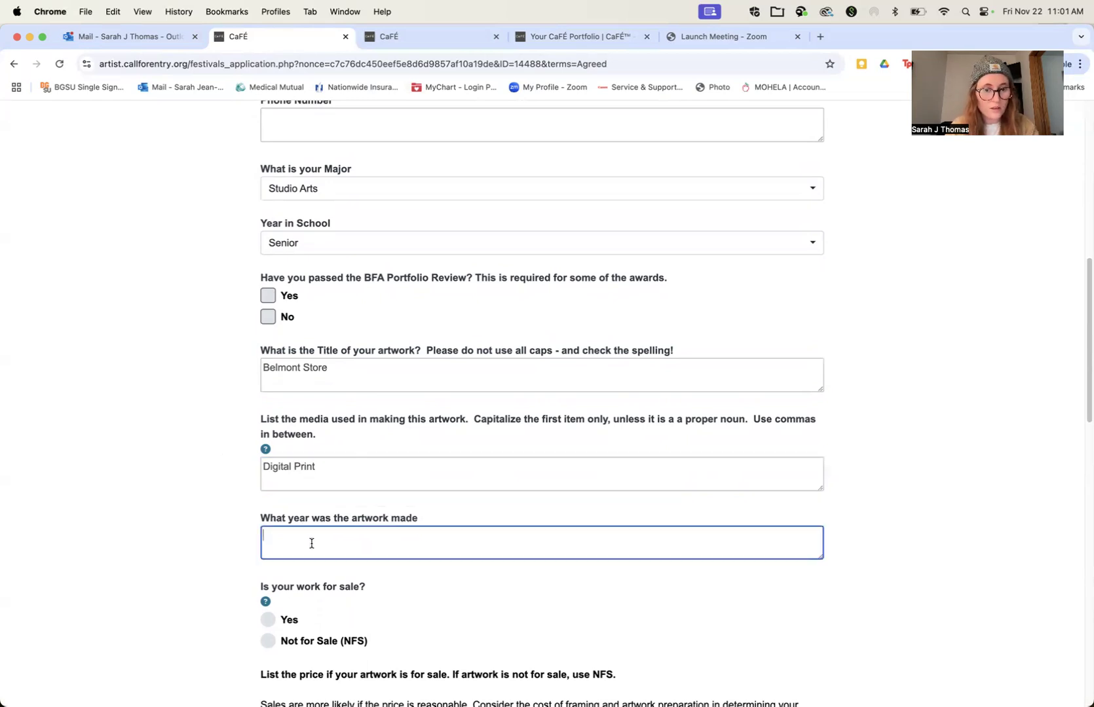
type("2024")
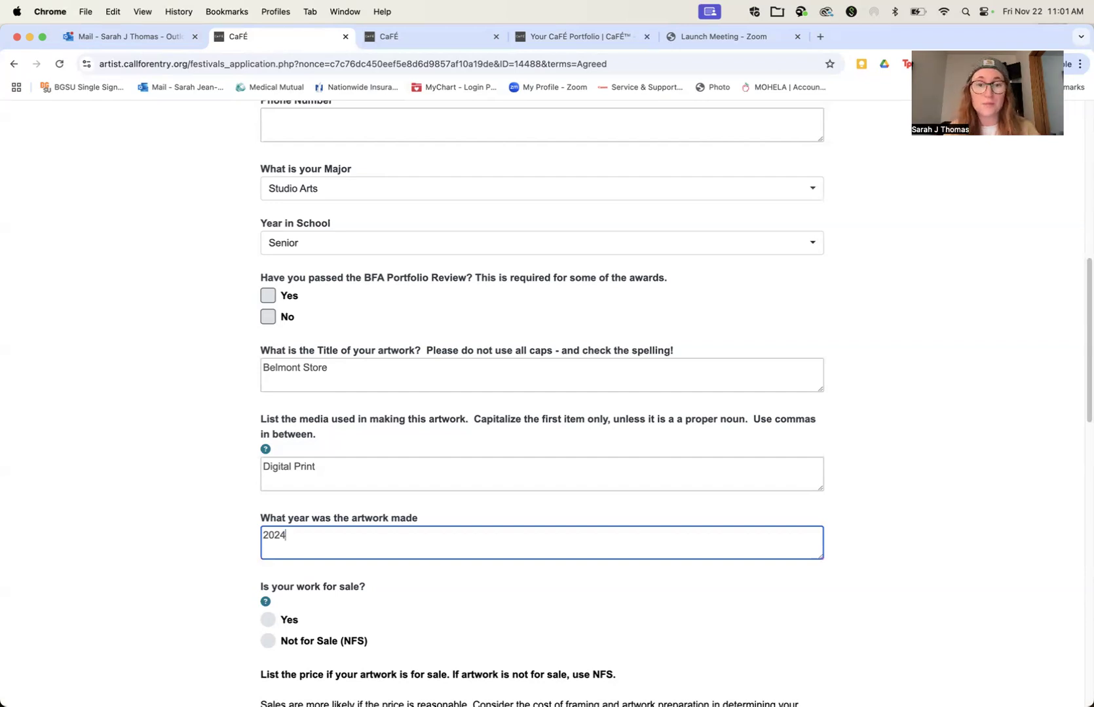
Step: Mark the artwork as for sale and list its price as $120
scroll(676, 402, "down", 1)
scroll(175, 476, "down", 5)
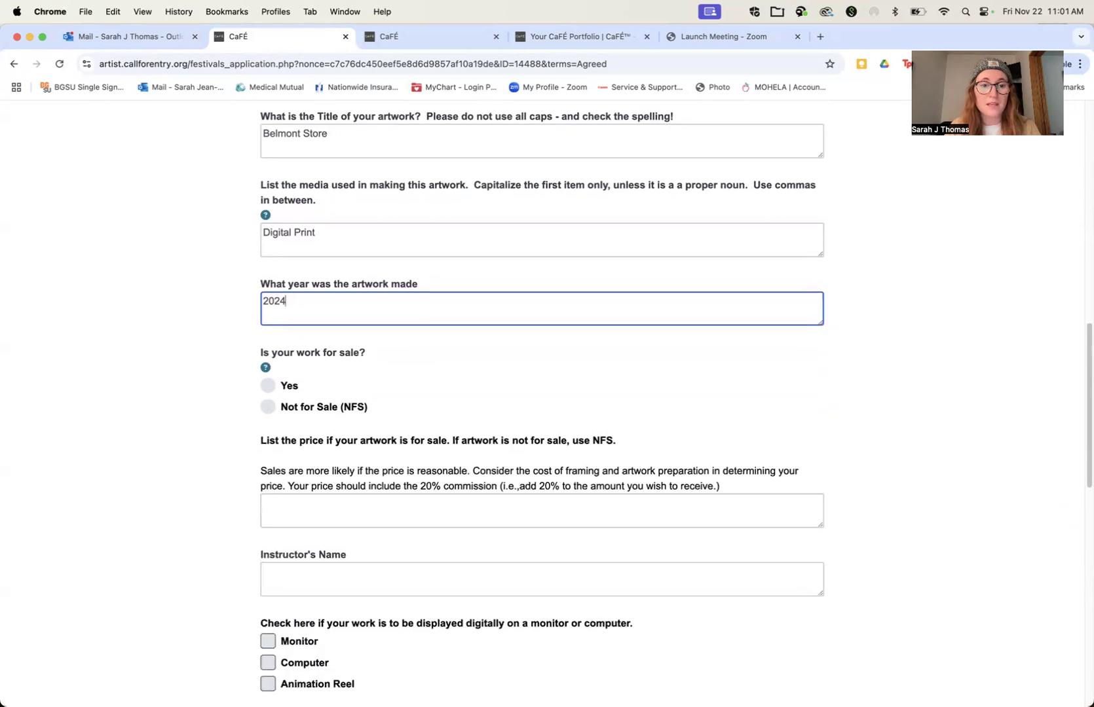
left_click(269, 387)
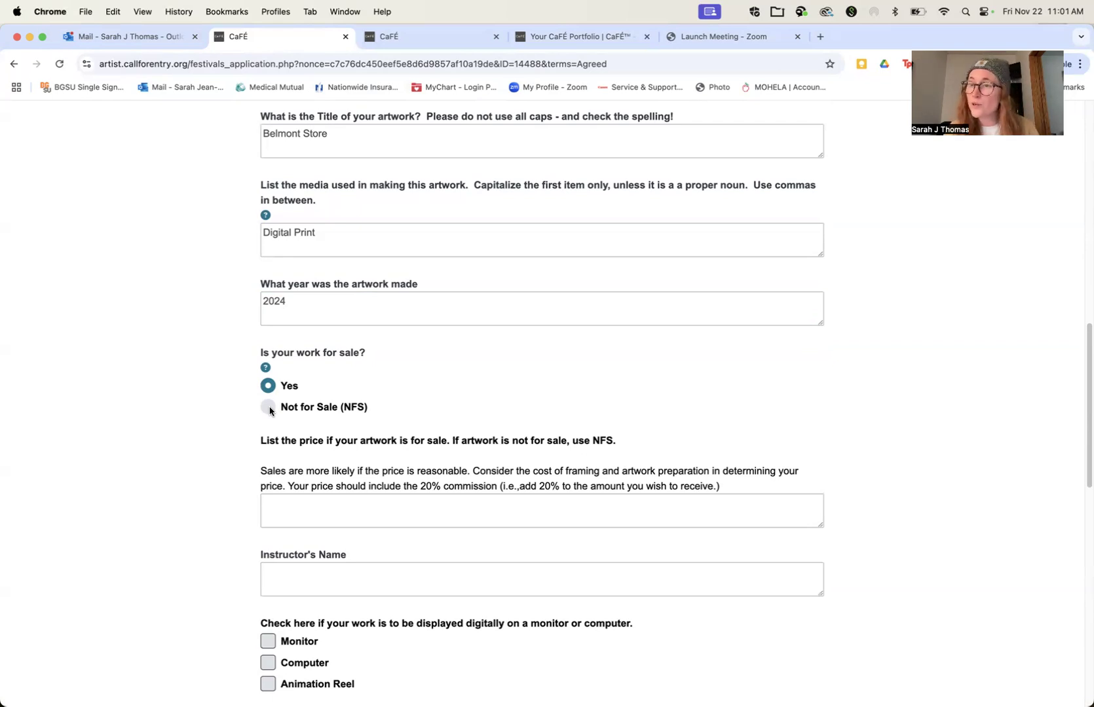
left_click(288, 512)
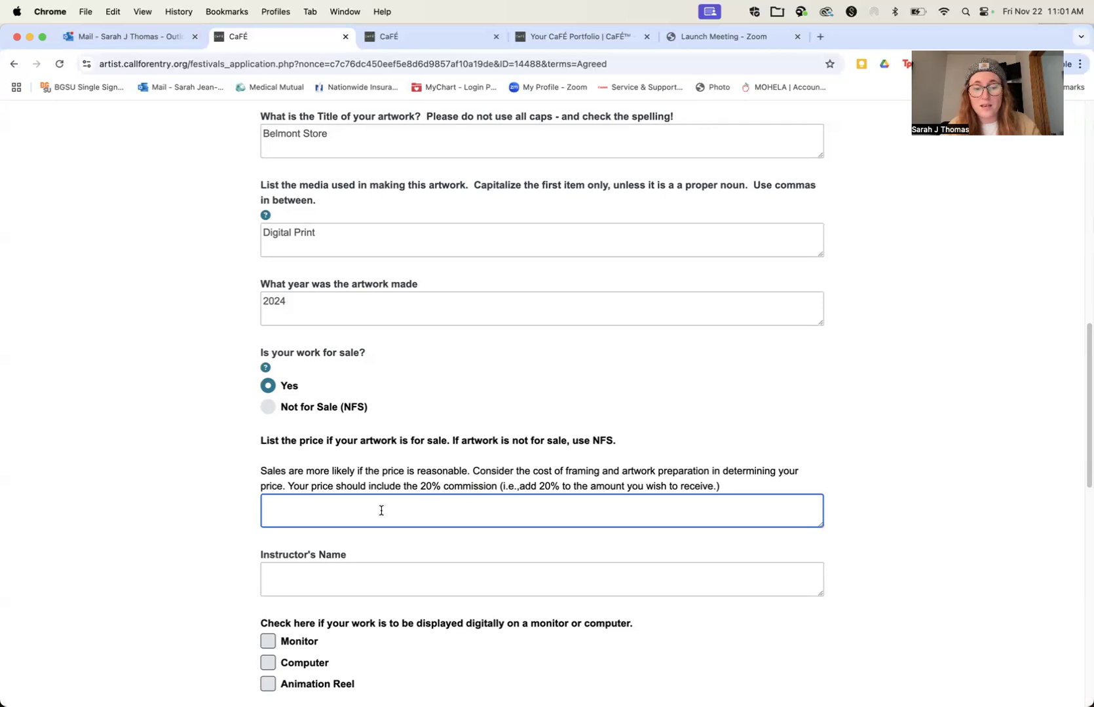
type("$1")
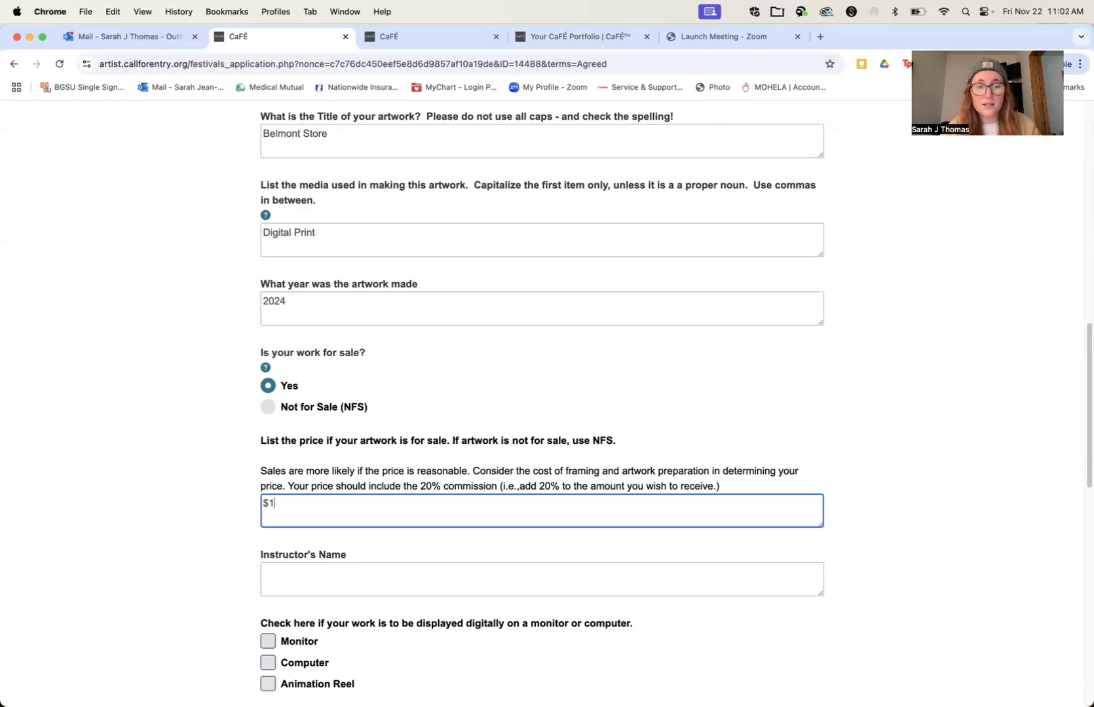
type("20")
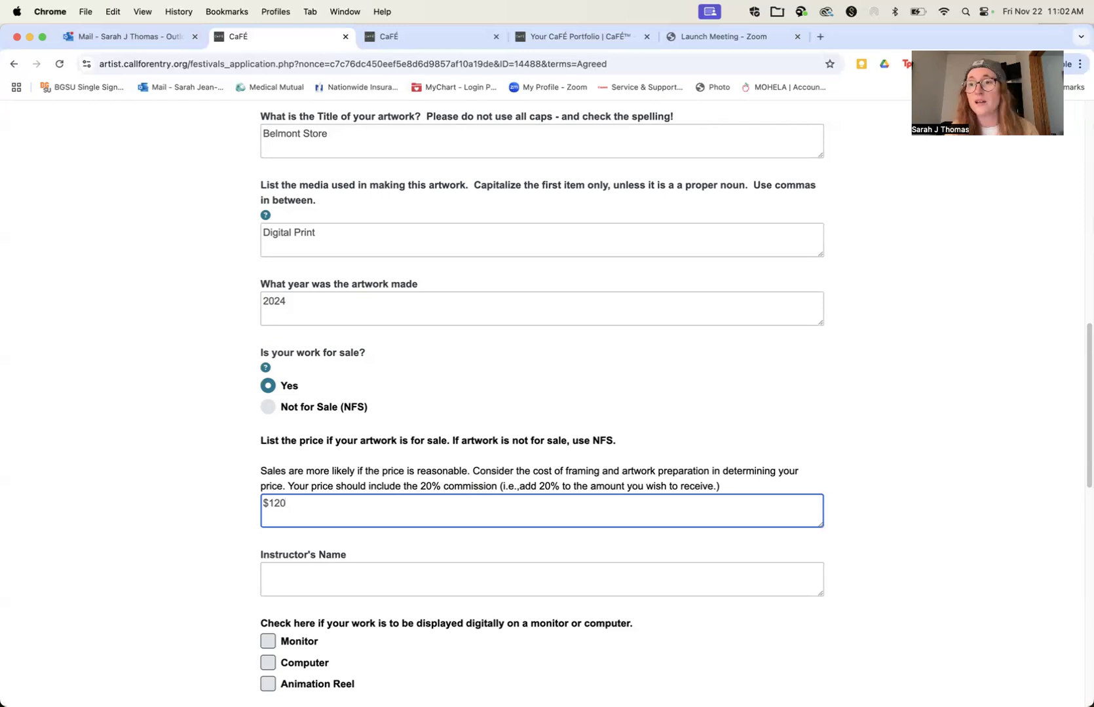
Step: Choose the Belmont Store image from the portfolio as the application's work sample
left_click(339, 575)
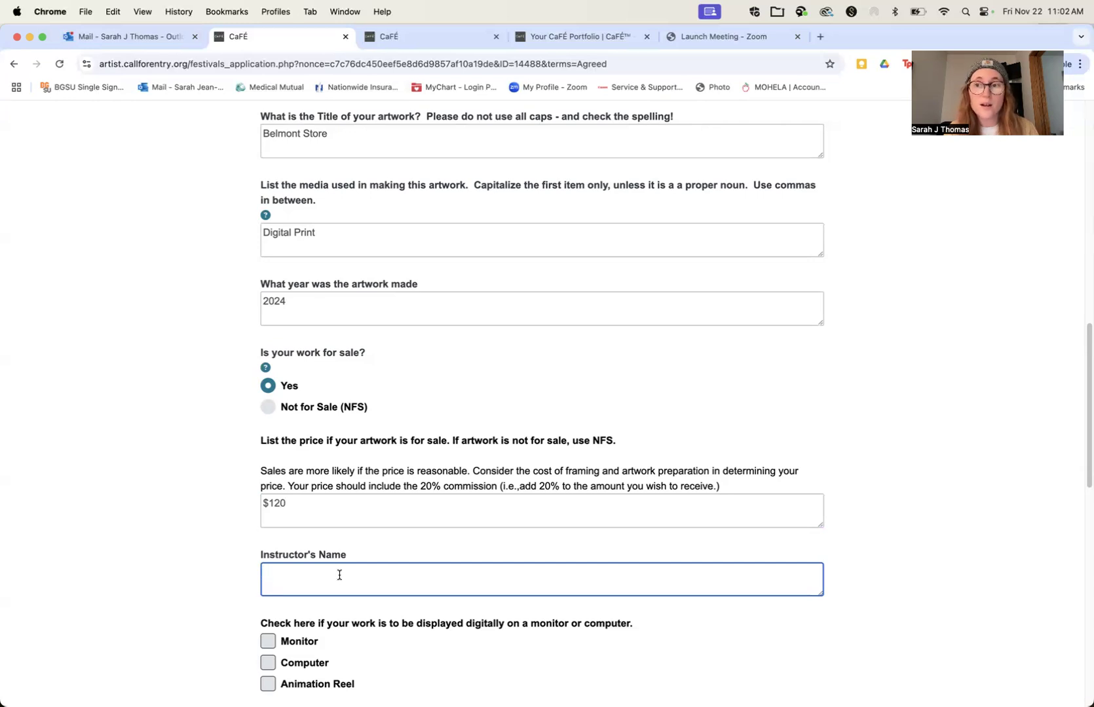
scroll(340, 575, "down", 5)
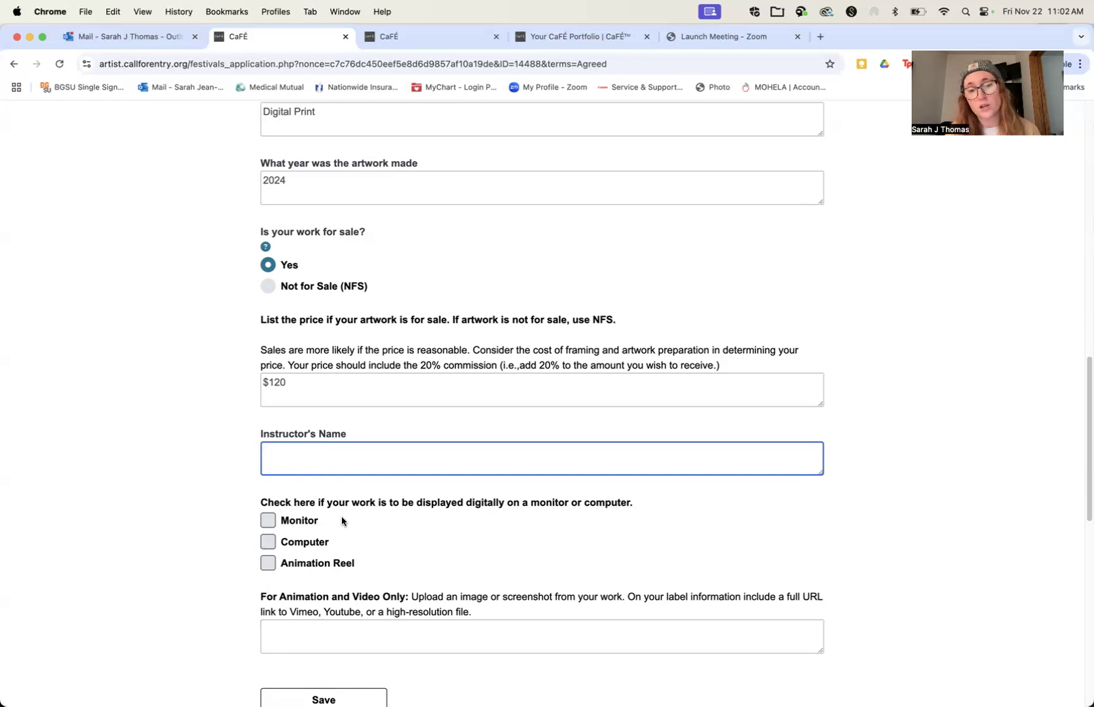
scroll(341, 516, "down", 3)
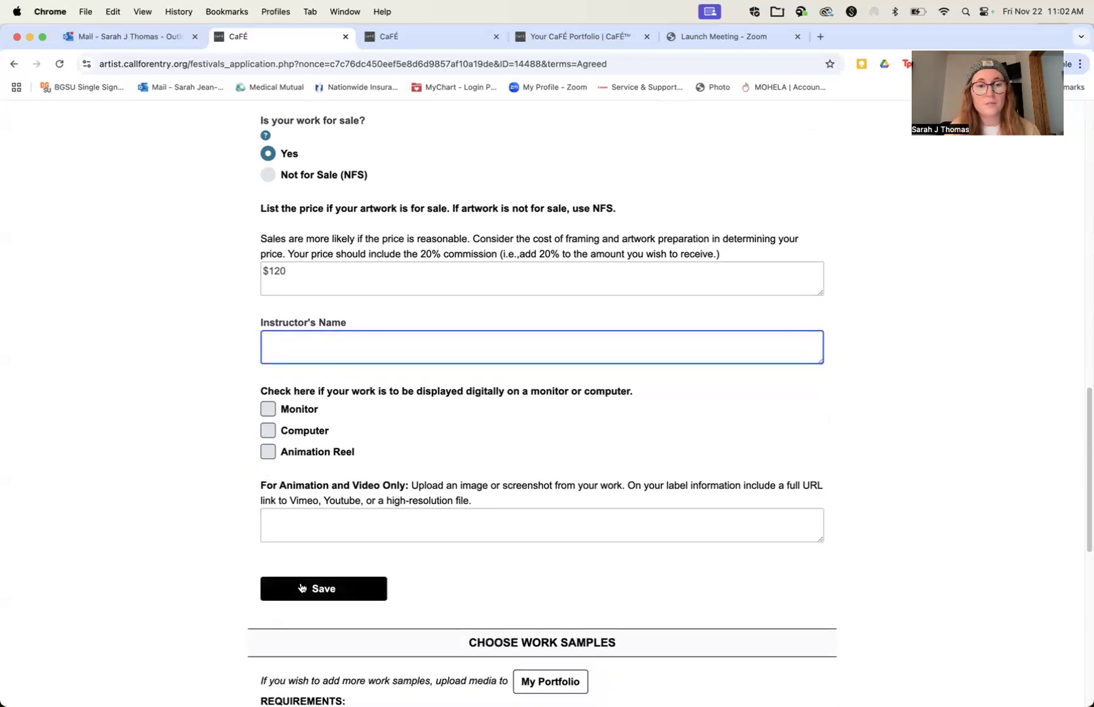
scroll(300, 586, "down", 2)
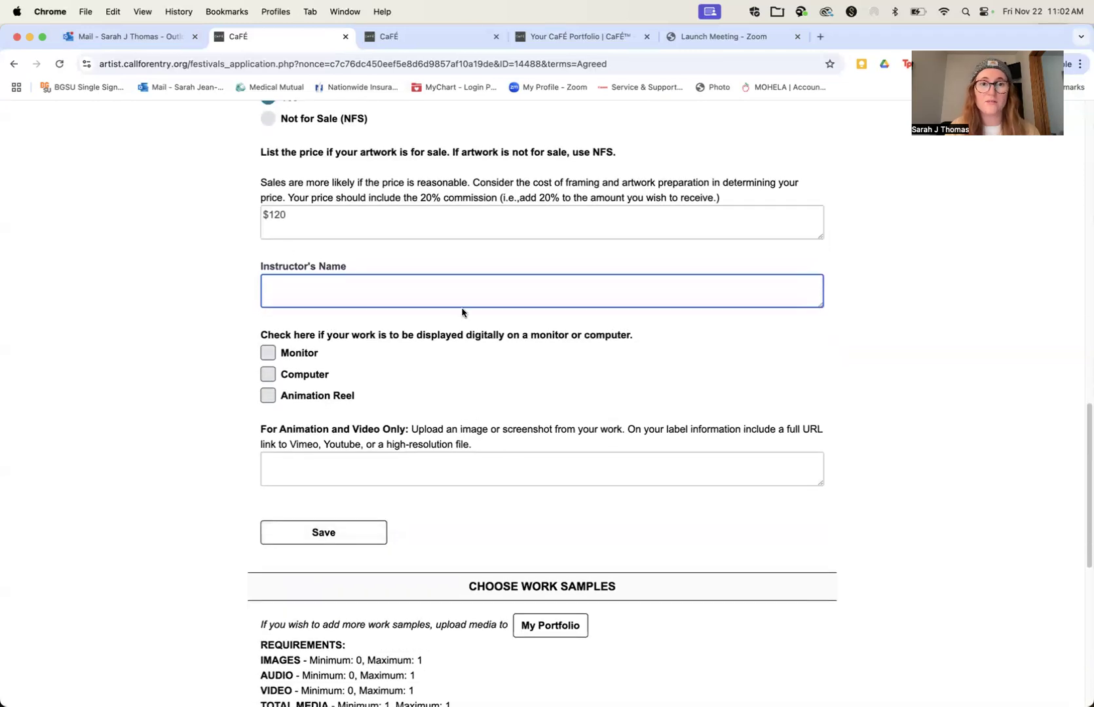
scroll(466, 311, "down", 6)
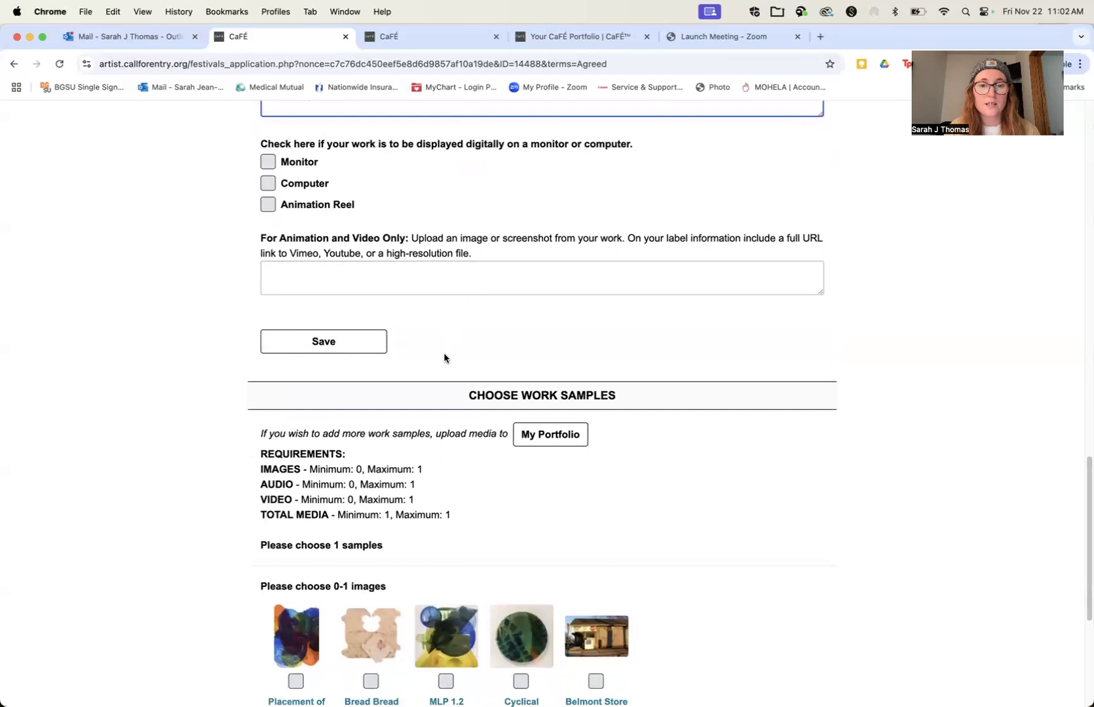
scroll(444, 358, "down", 5)
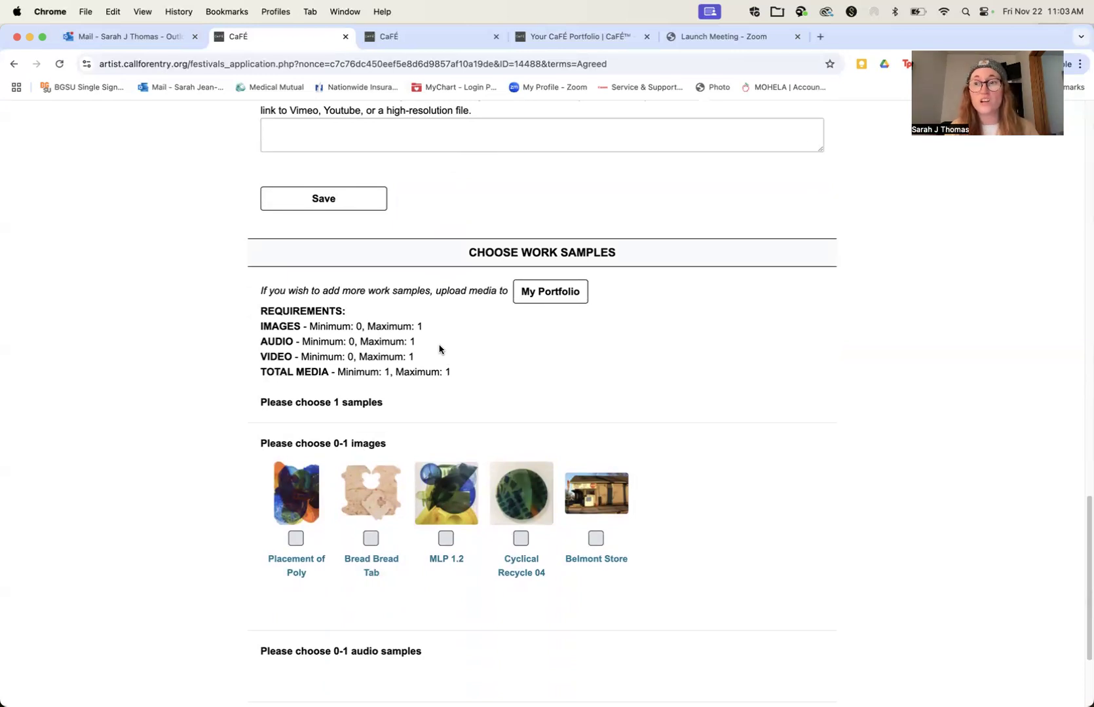
left_click(595, 537)
Step: Try to save the application and check the form for required fields that still need answers
scroll(662, 445, "down", 3)
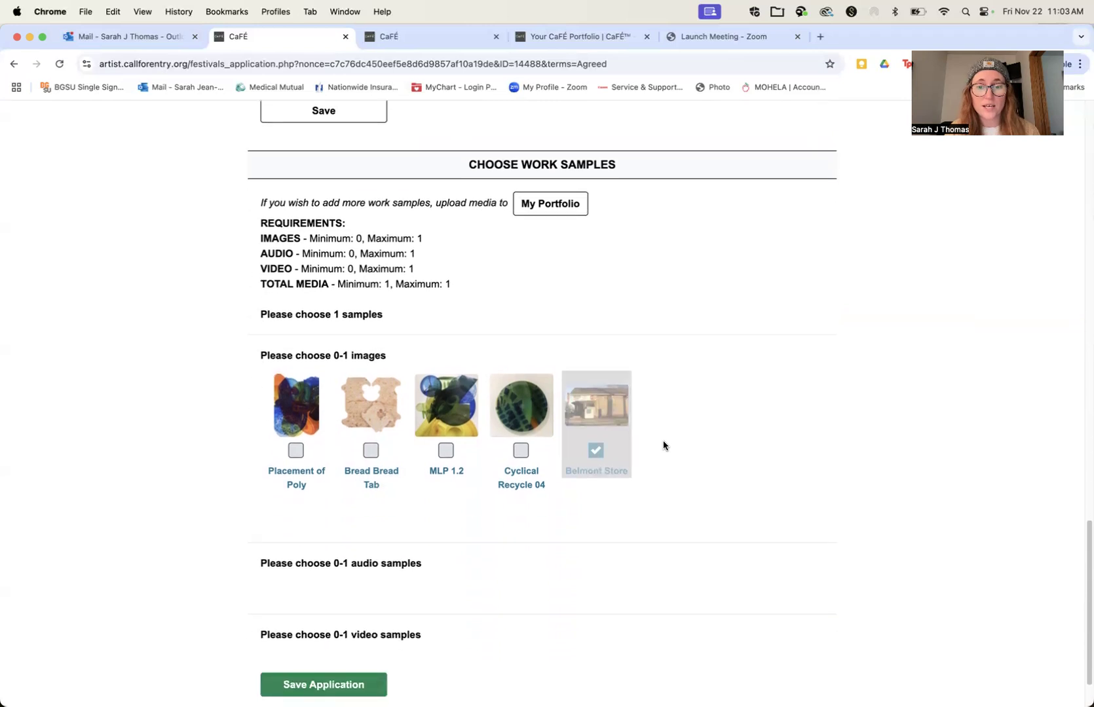
scroll(662, 445, "down", 2)
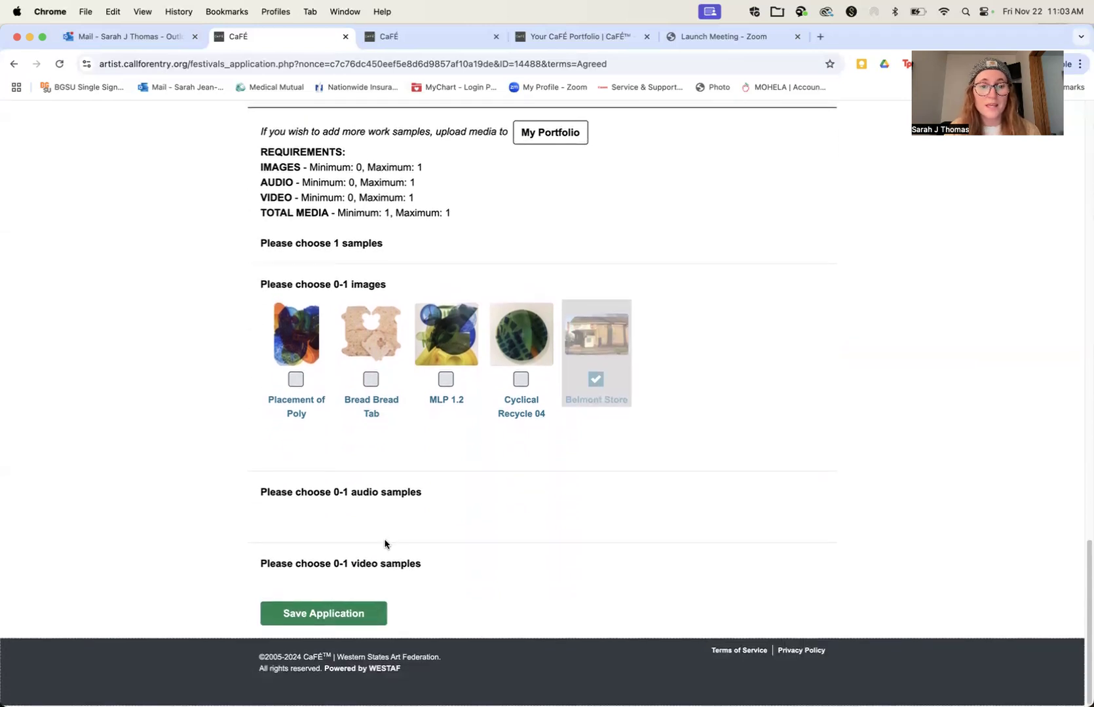
left_click(341, 621)
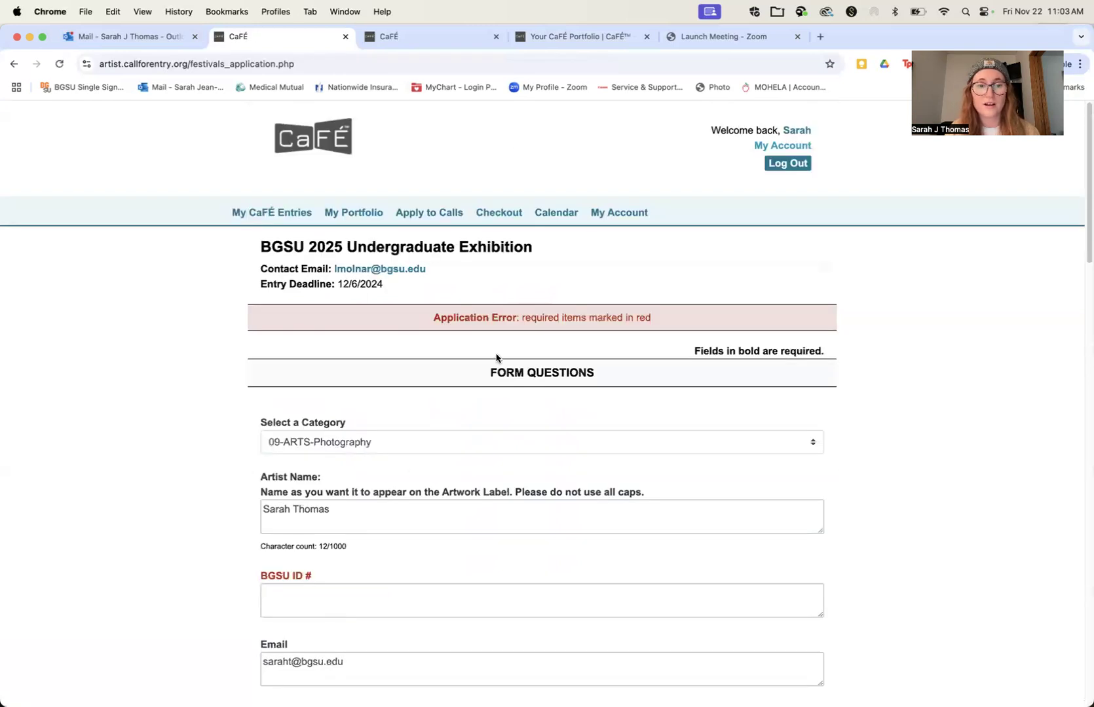
scroll(496, 358, "down", 6)
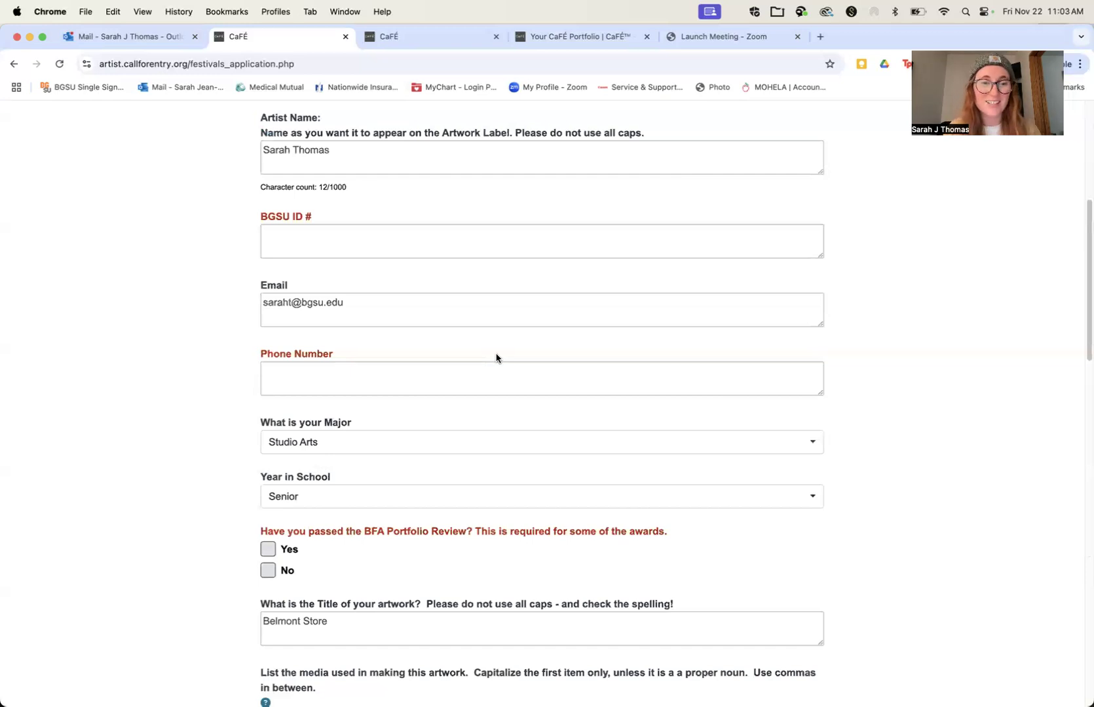
scroll(496, 358, "down", 6)
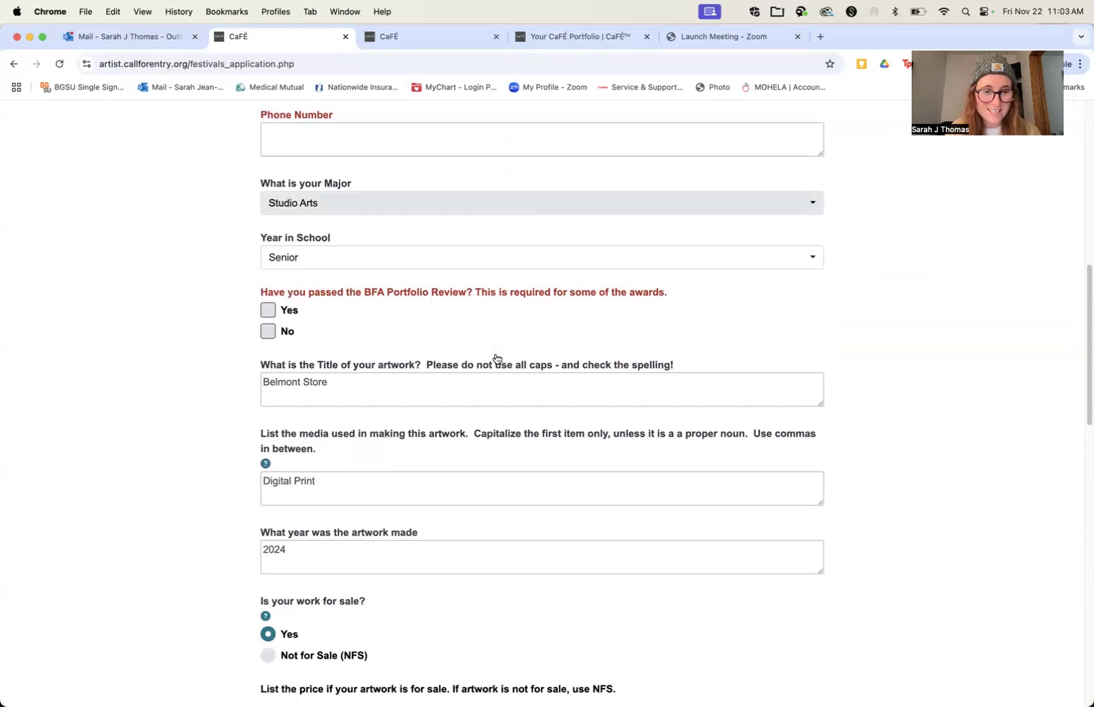
scroll(495, 358, "up", 10)
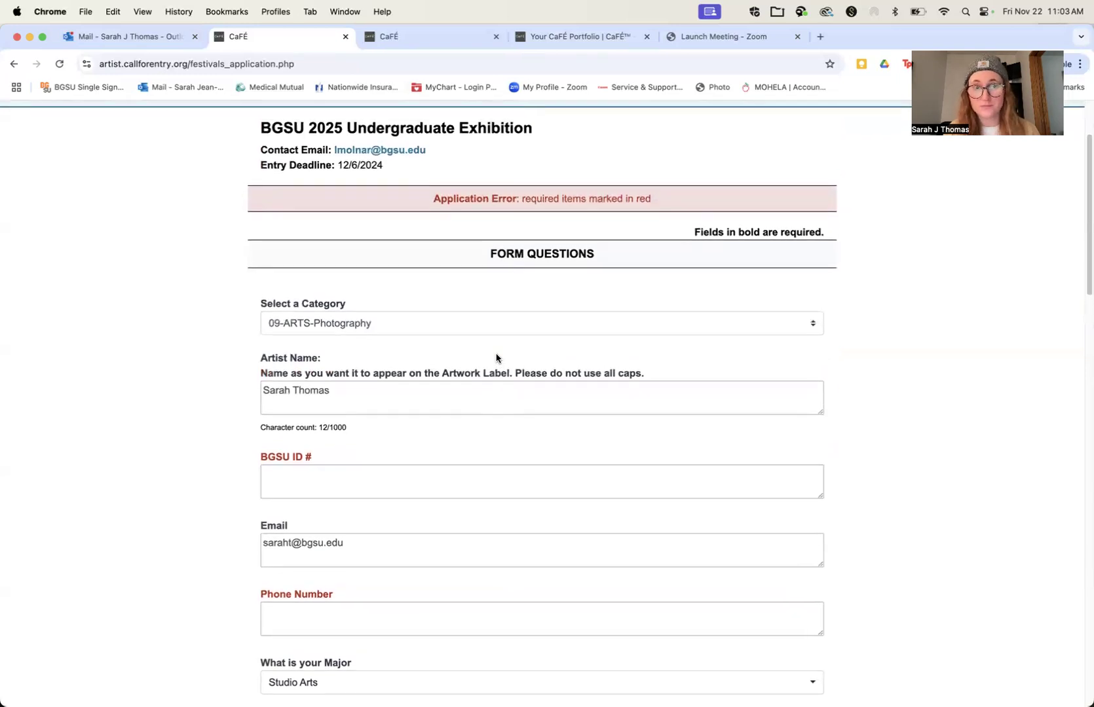
Step: Switch to the Outlook email, reopen the exhibition's call page from its link and start another application to the call
left_click(150, 37)
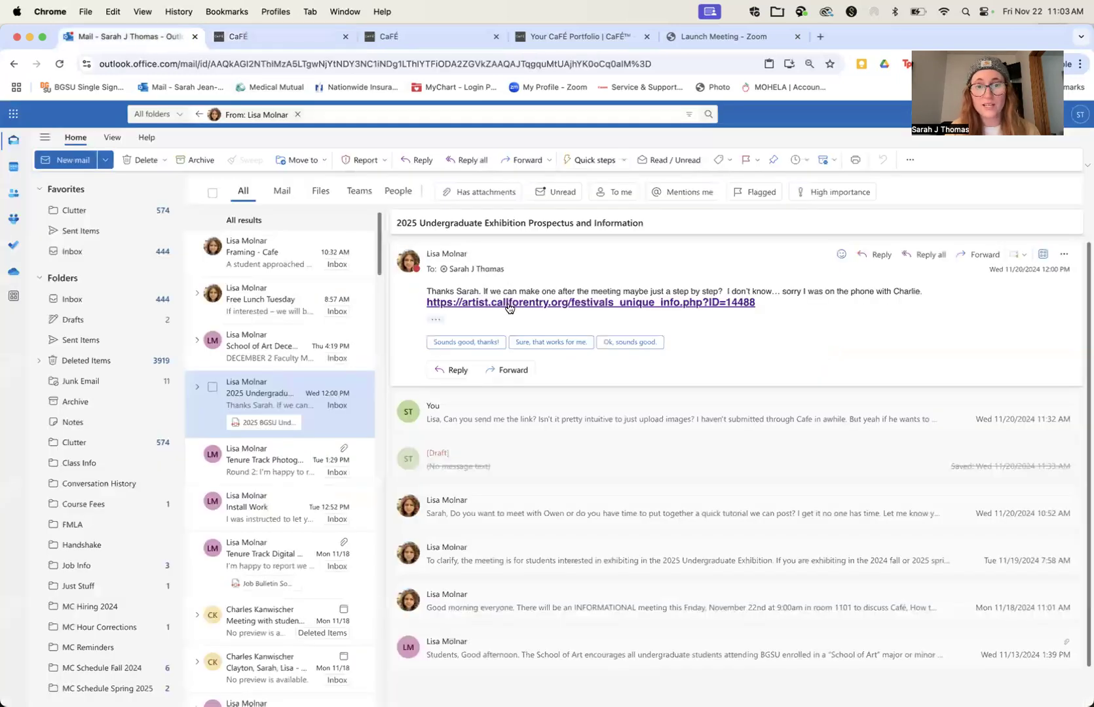
left_click(509, 302)
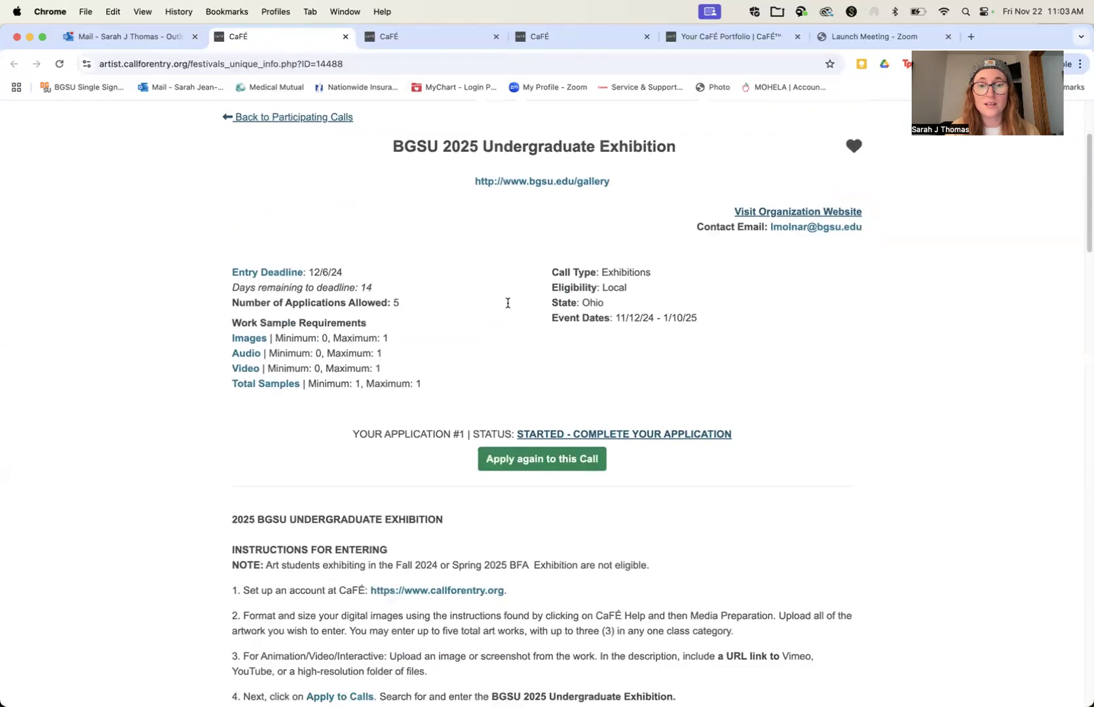
scroll(507, 302, "down", 1)
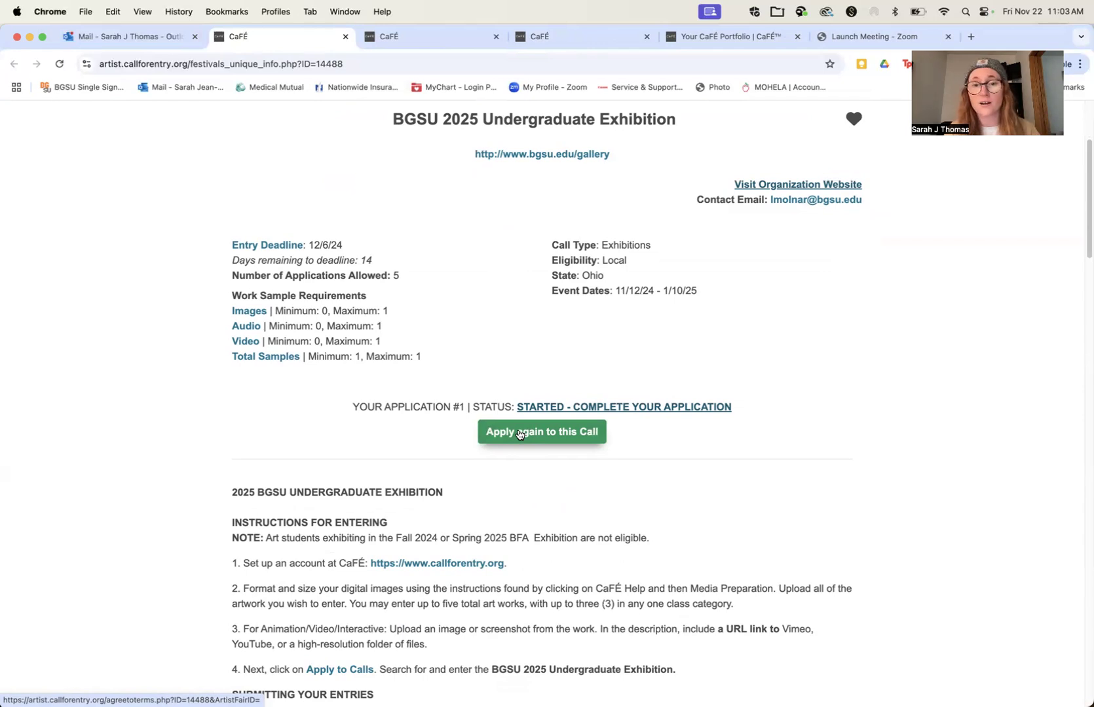
left_click(519, 434)
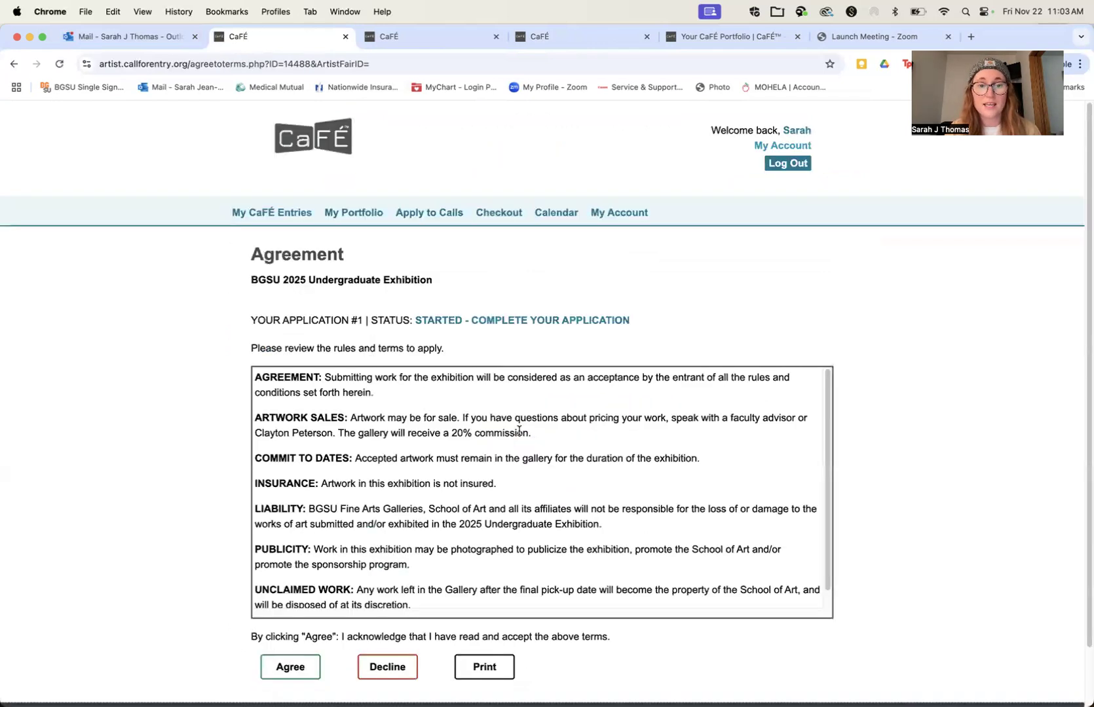
Step: Accept the exhibition's terms, confirm creating a new application and set its category to 05-ARTS-Drawing
left_click(304, 672)
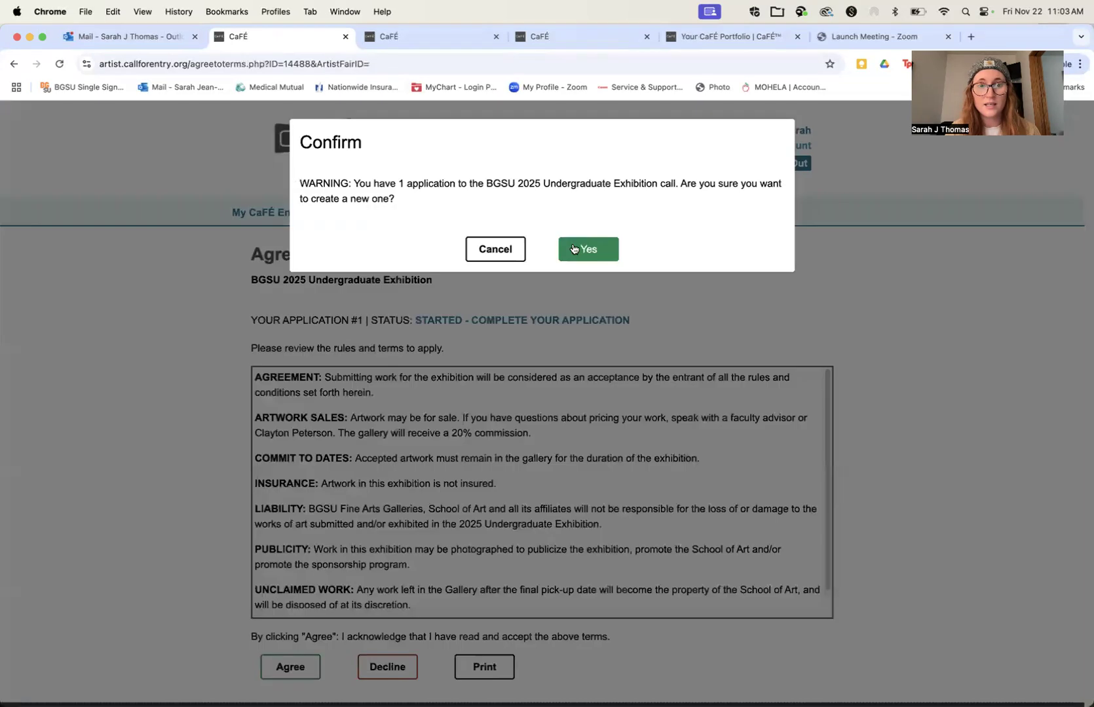
left_click(587, 252)
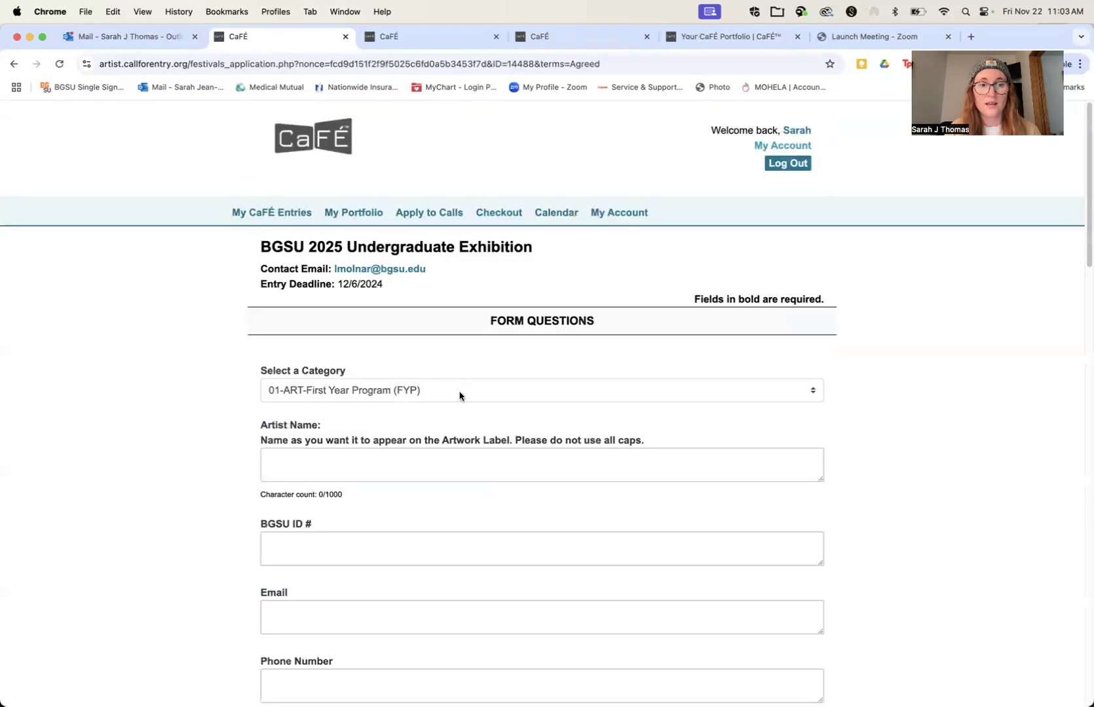
left_click(459, 395)
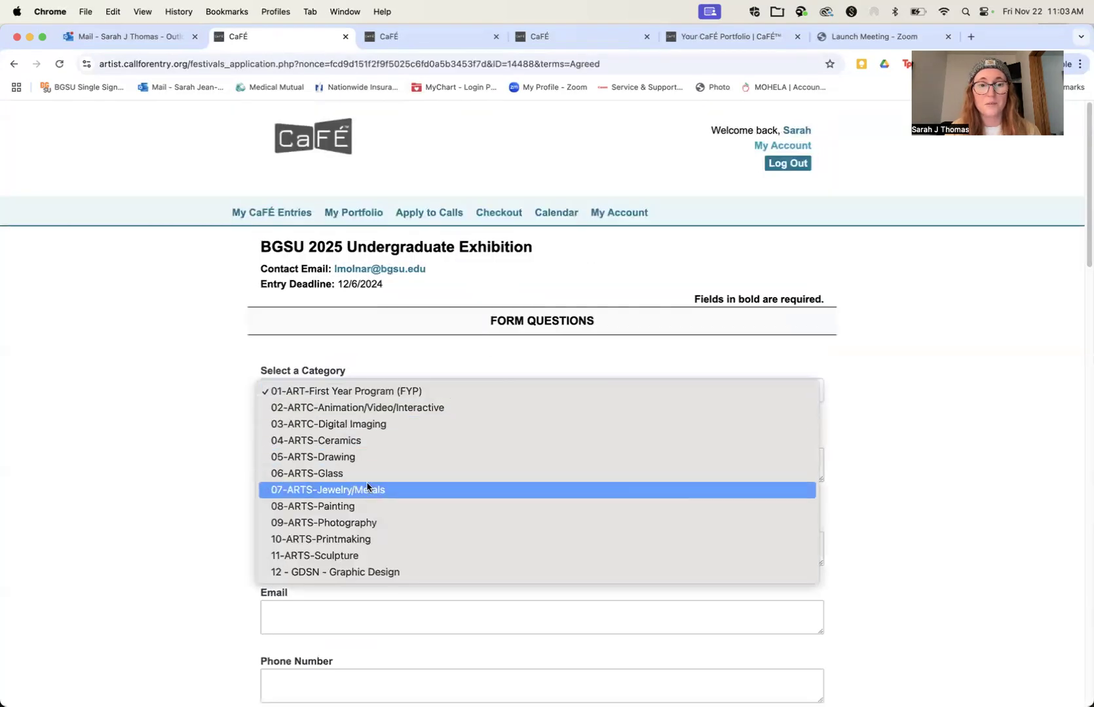
left_click(368, 457)
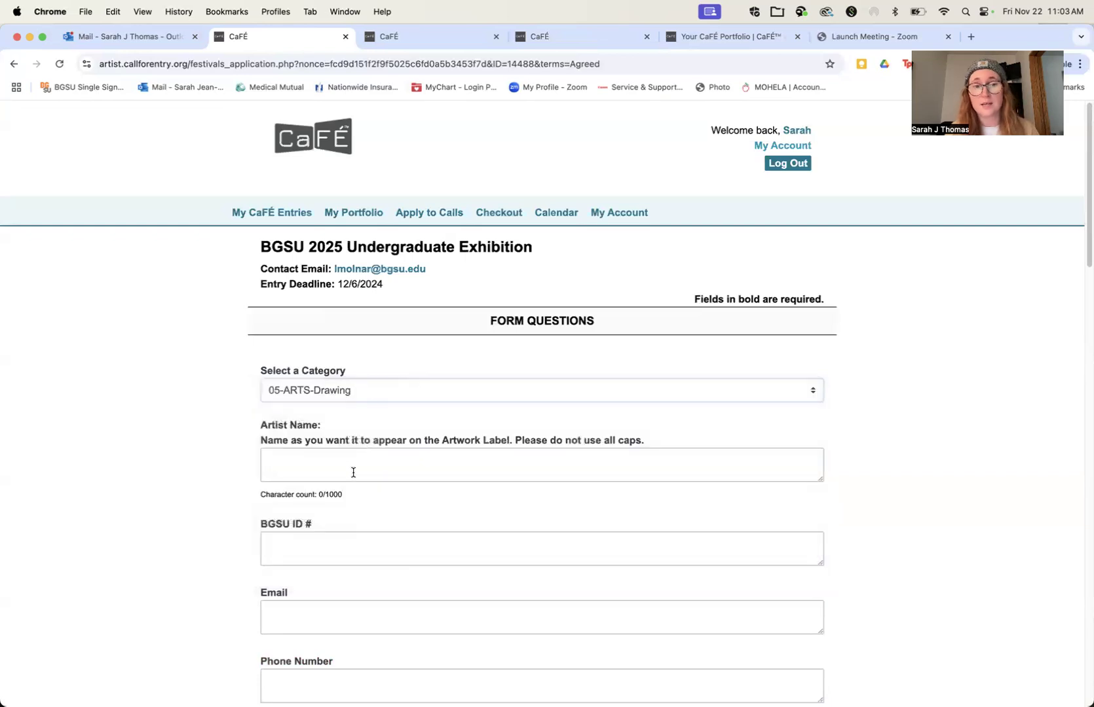
Step: Look over the work samples offered in the application form and open the portfolio's page for adding media
scroll(353, 470, "down", 5)
scroll(354, 471, "down", 15)
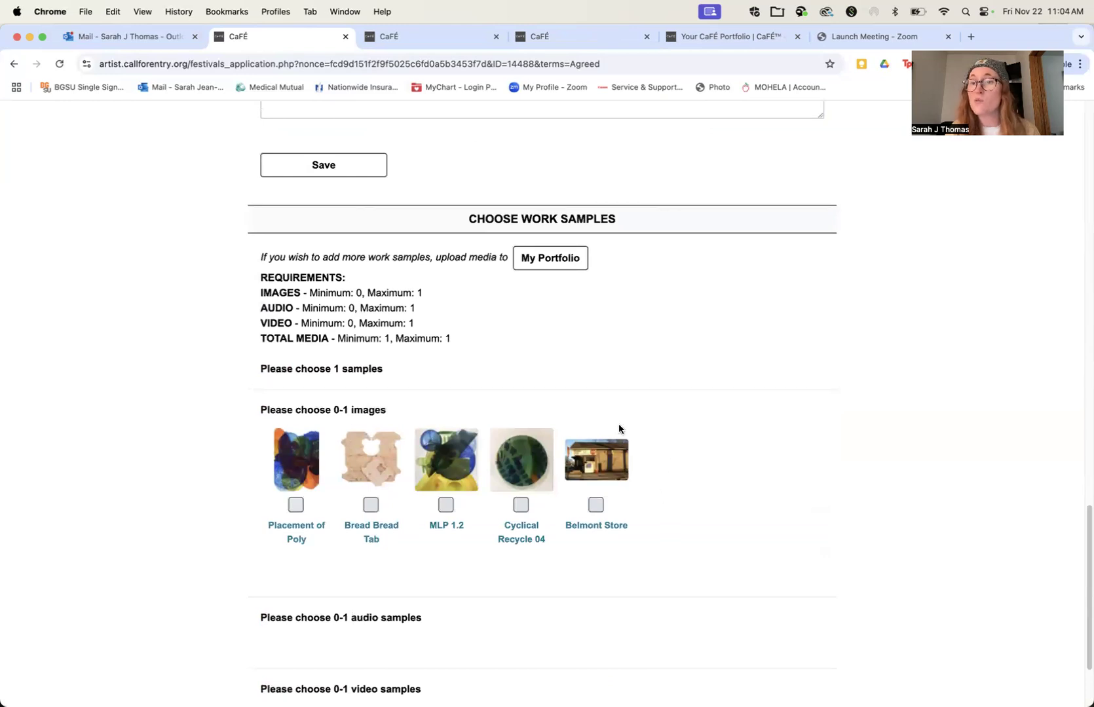
scroll(638, 468, "up", 10)
scroll(639, 468, "up", 5)
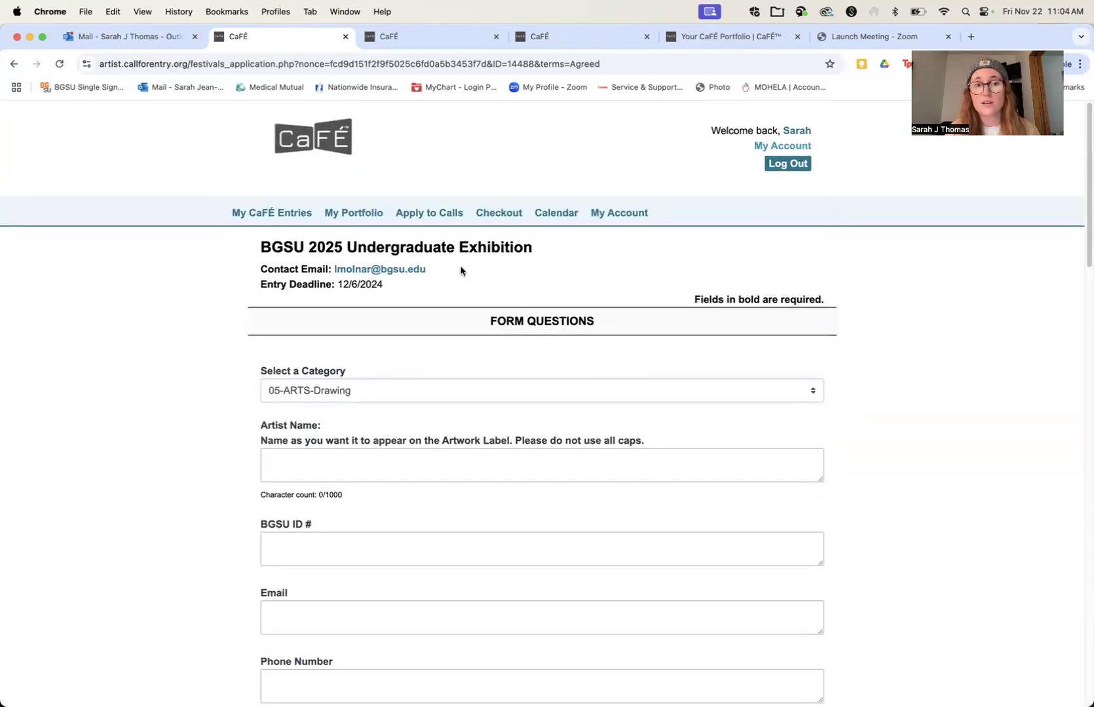
left_click(365, 213)
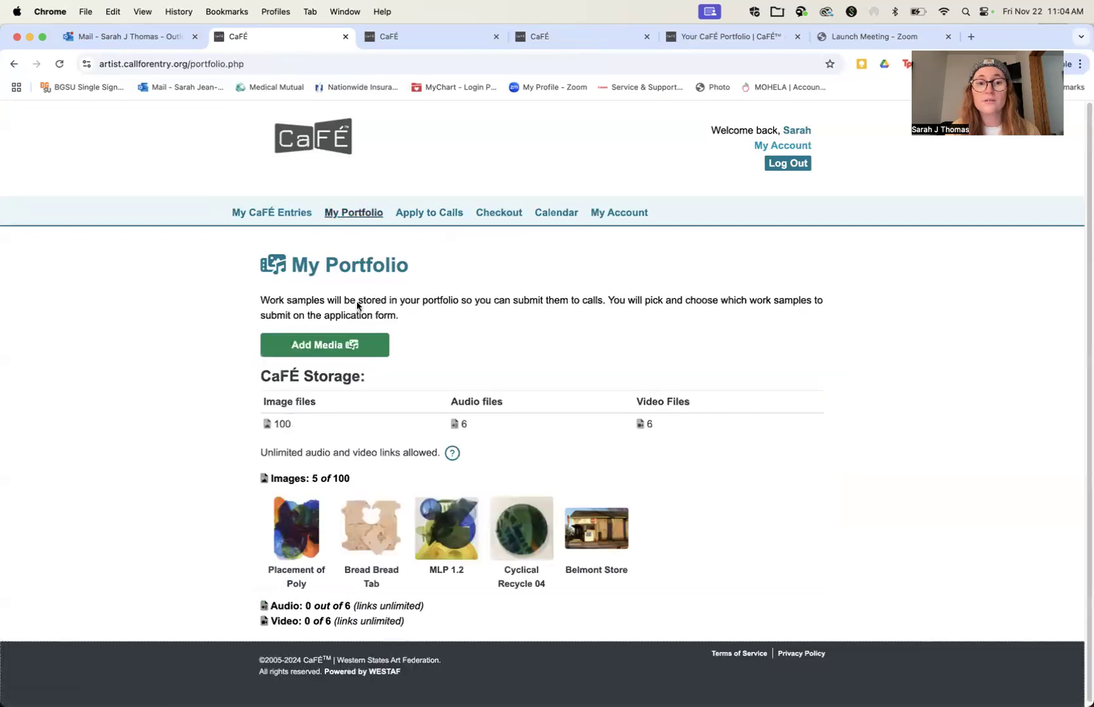
left_click(332, 347)
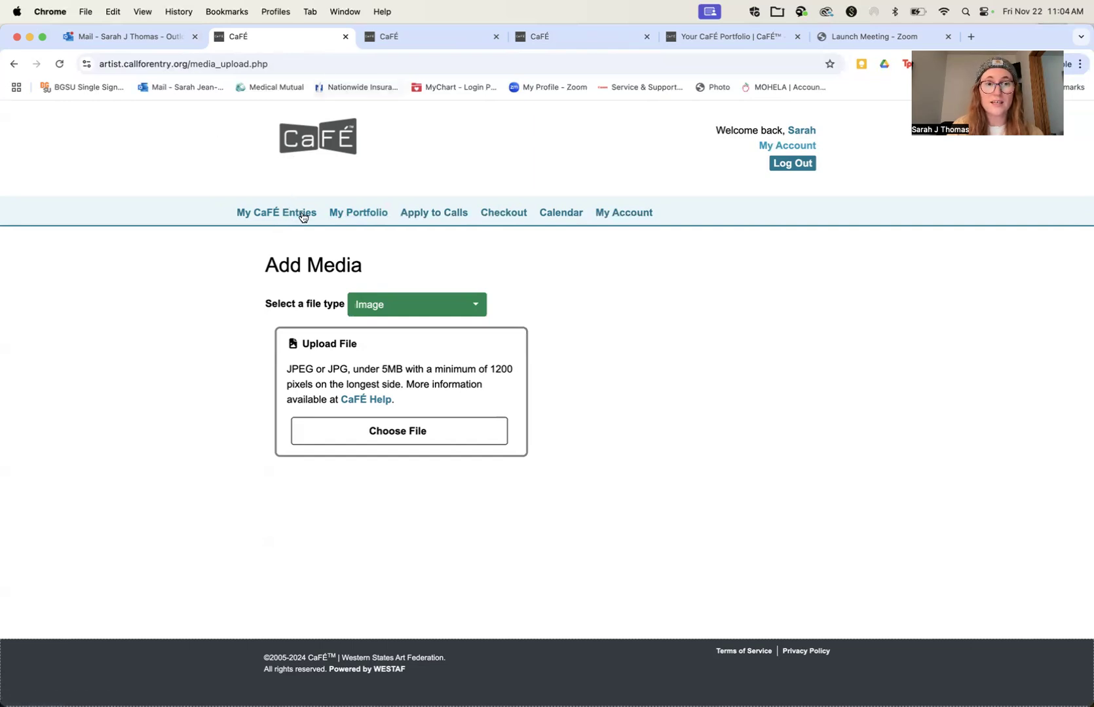
Step: Return to the exhibition's call page and review its entry instructions, label information and preparation rules for accepted work
left_click(9, 65)
left_click(7, 67)
left_click(7, 67)
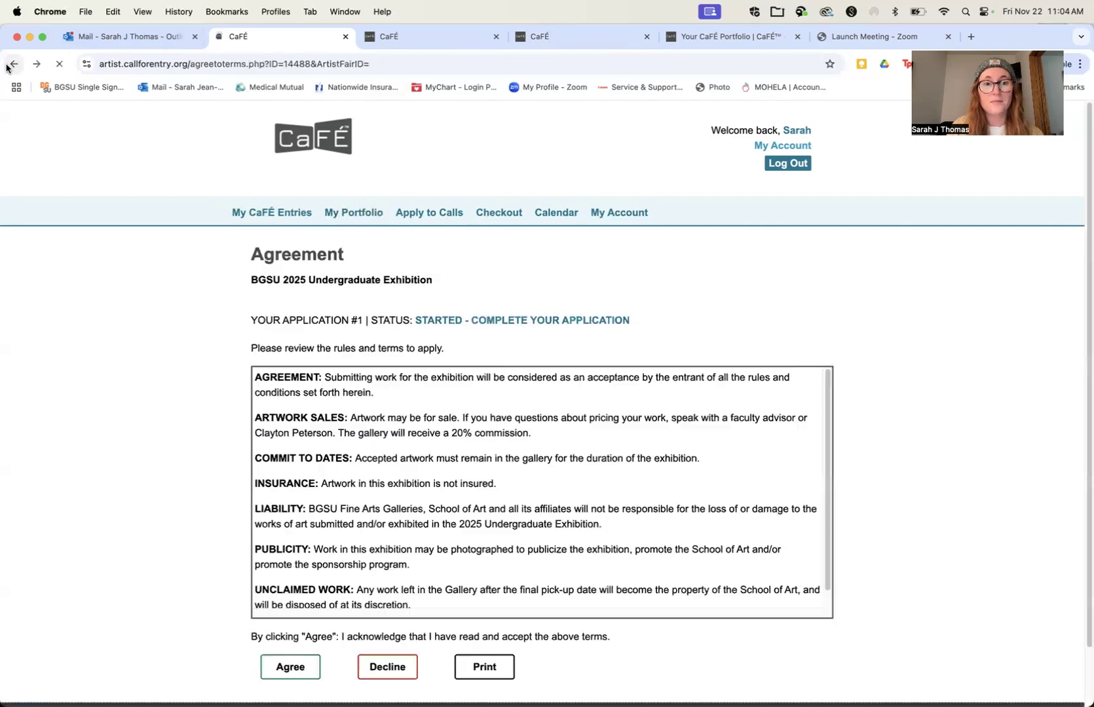
left_click(8, 68)
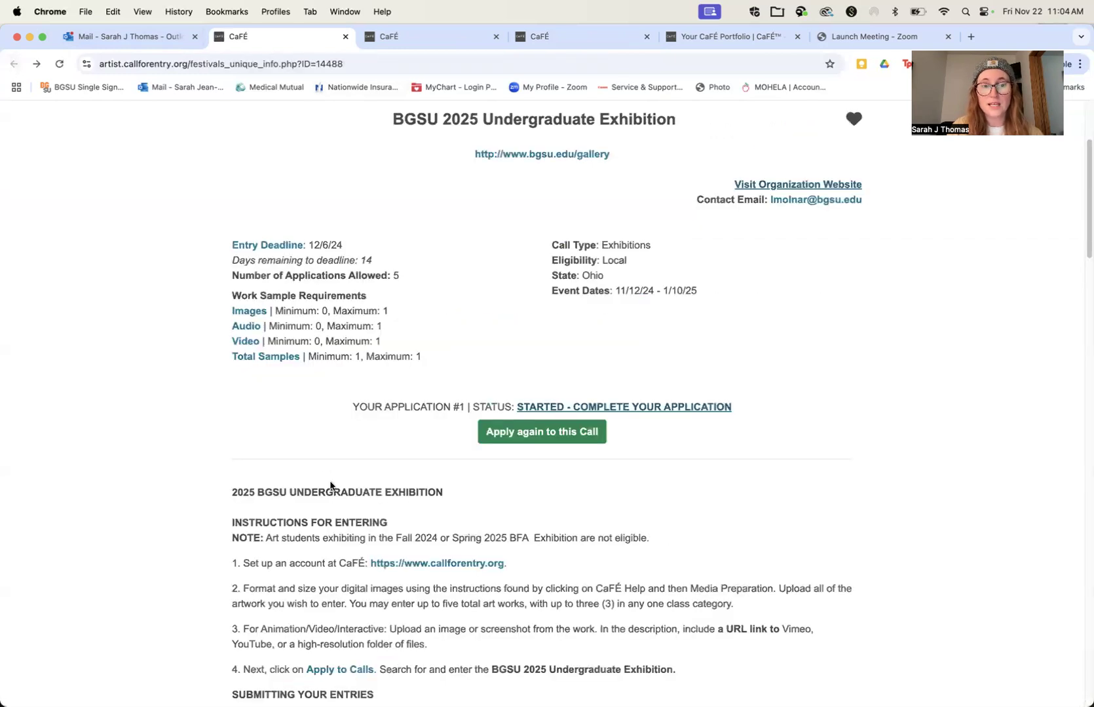
scroll(330, 486, "down", 5)
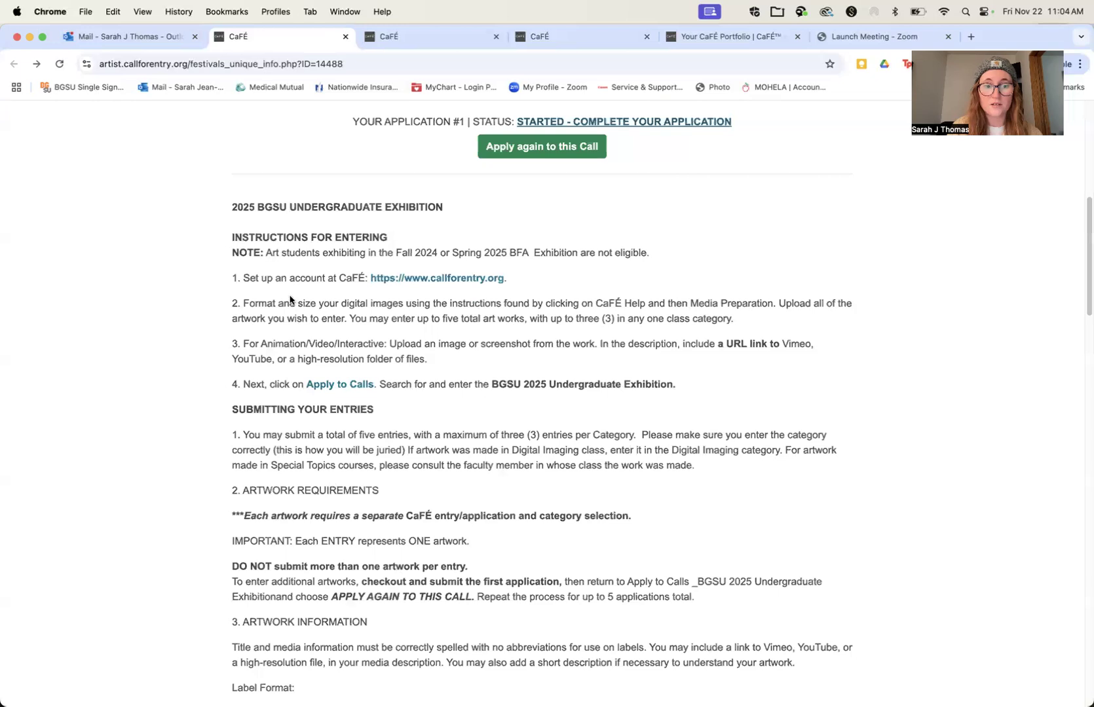
scroll(290, 299, "down", 7)
scroll(290, 299, "down", 10)
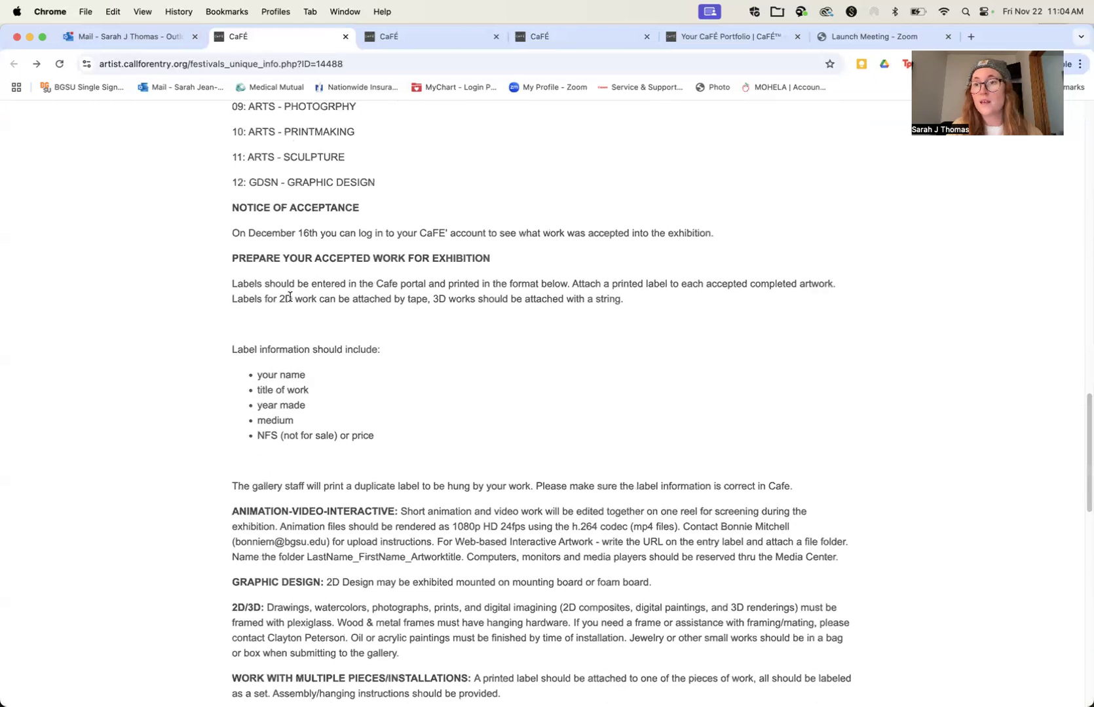
scroll(289, 298, "down", 3)
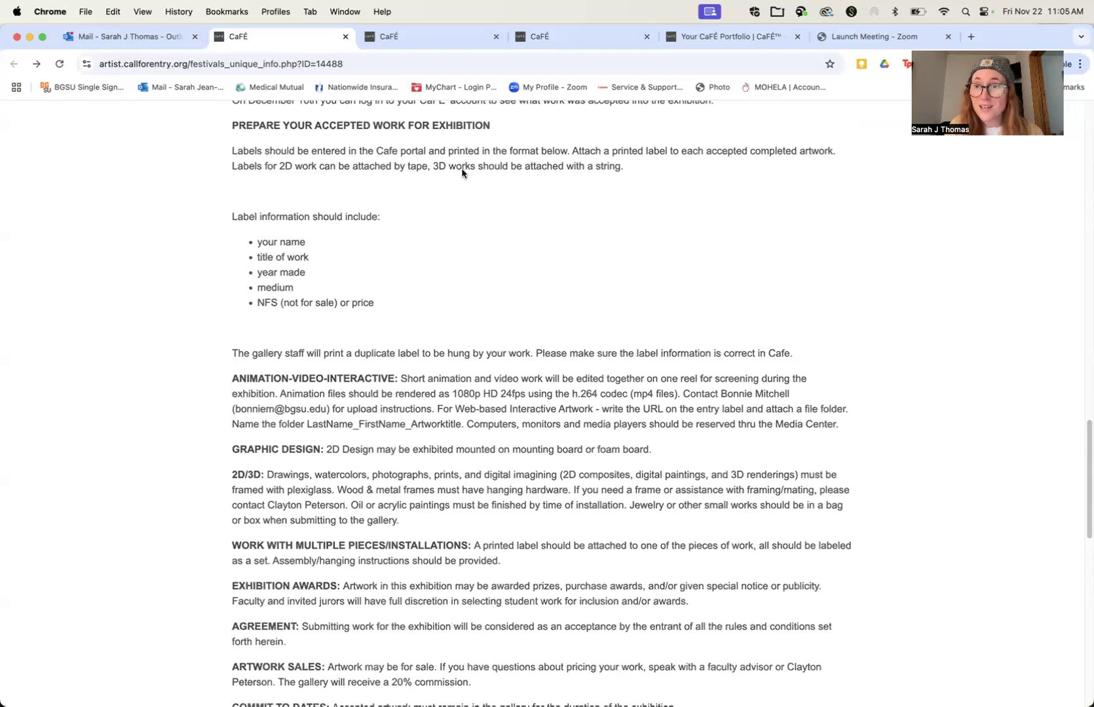